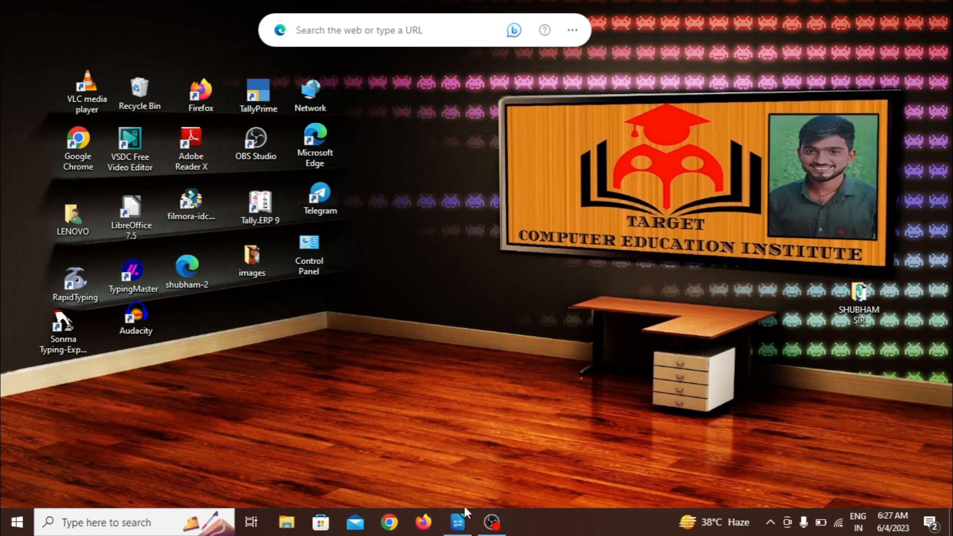
# Step: Switch to the blank LibreOffice Writer document and look over the document types available for a new file
pyautogui.click(460, 521)
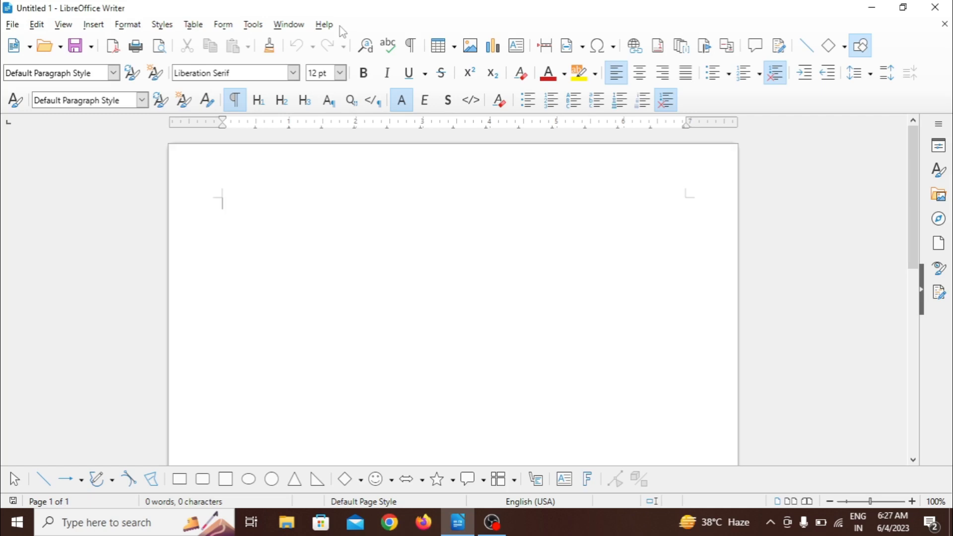
pyautogui.click(17, 29)
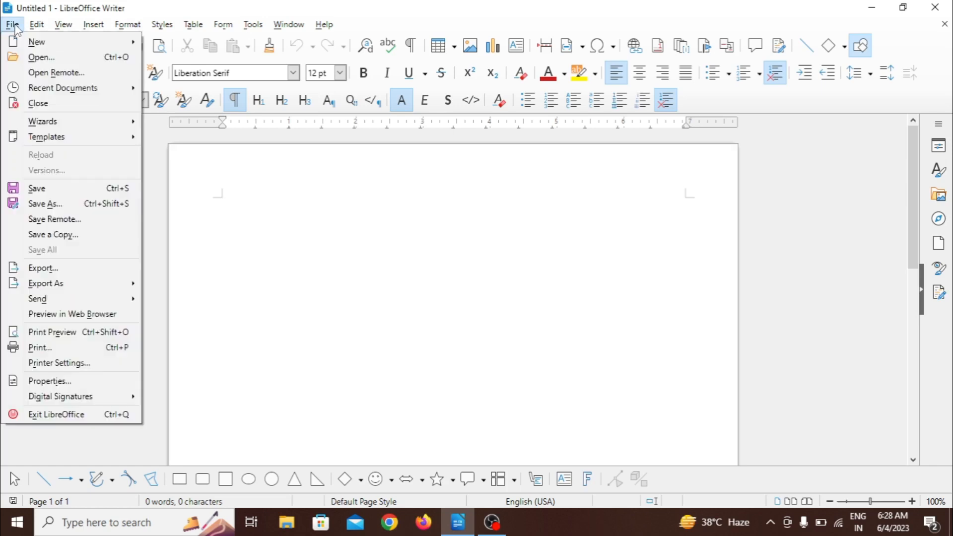
pyautogui.moveTo(31, 47)
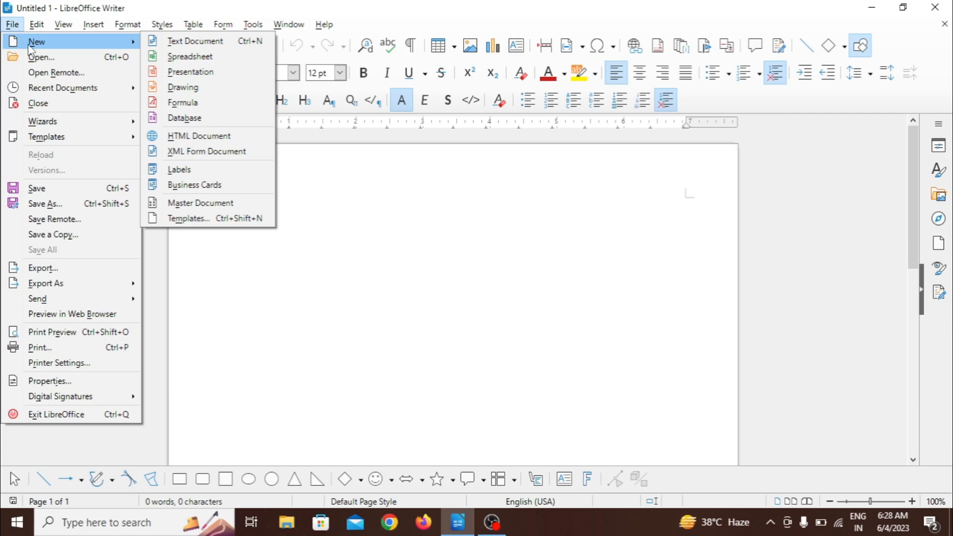
pyautogui.click(317, 275)
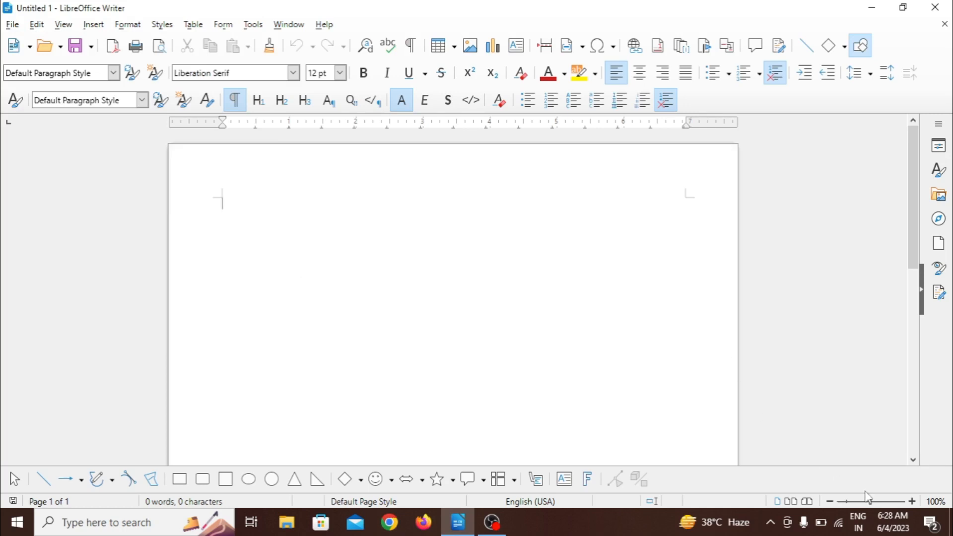
# Step: Enlarge the page view to about 191% and enter the line "Target computer education institute"
pyautogui.click(878, 502)
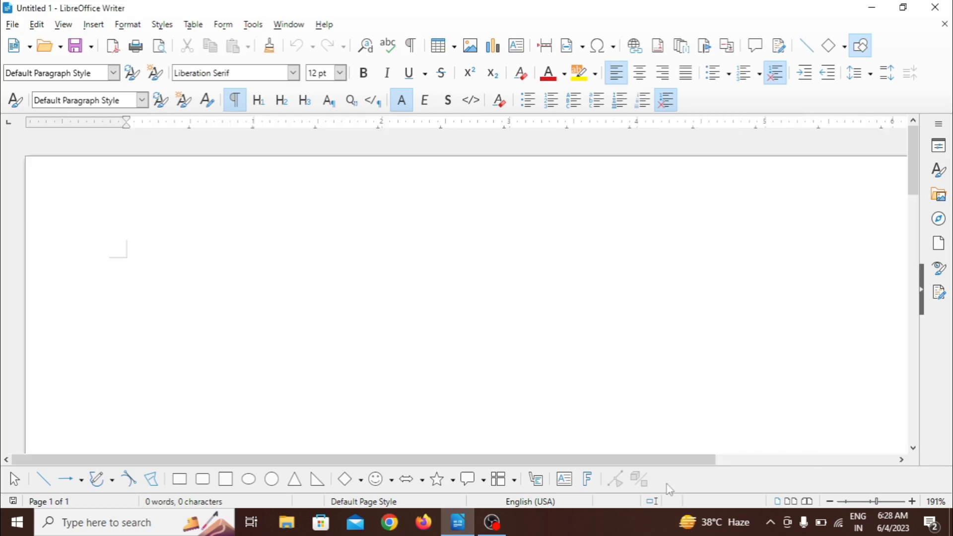
pyautogui.write('targe')
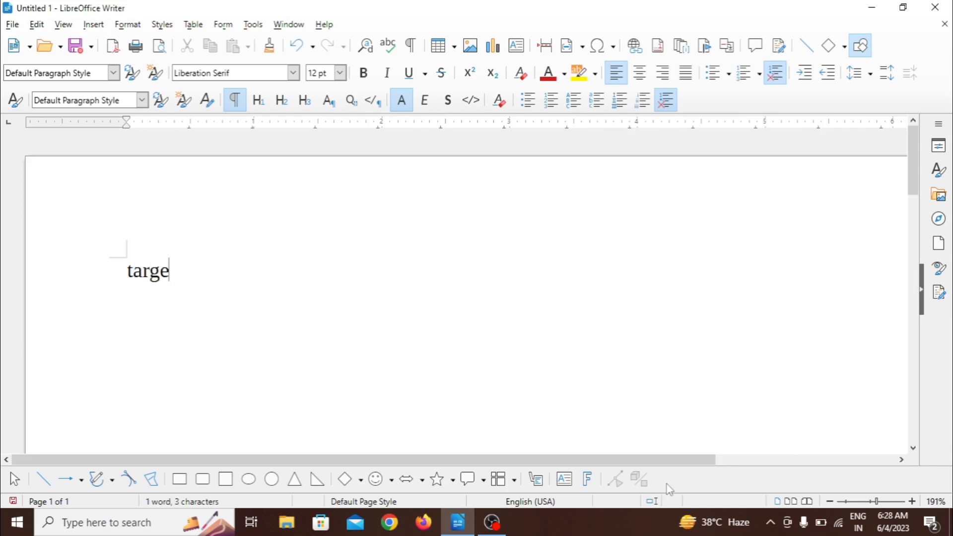
pyautogui.write('t compu')
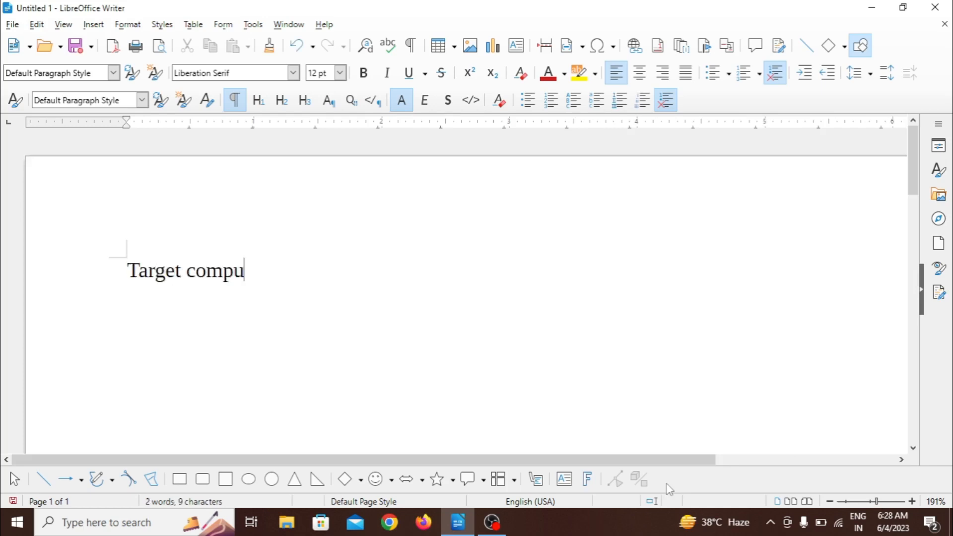
pyautogui.write('ter educa')
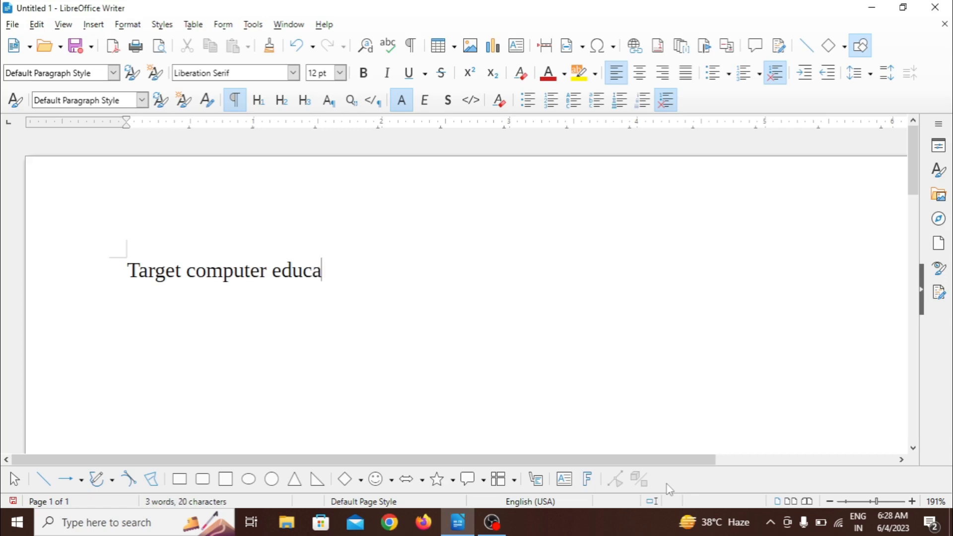
pyautogui.write('tion in')
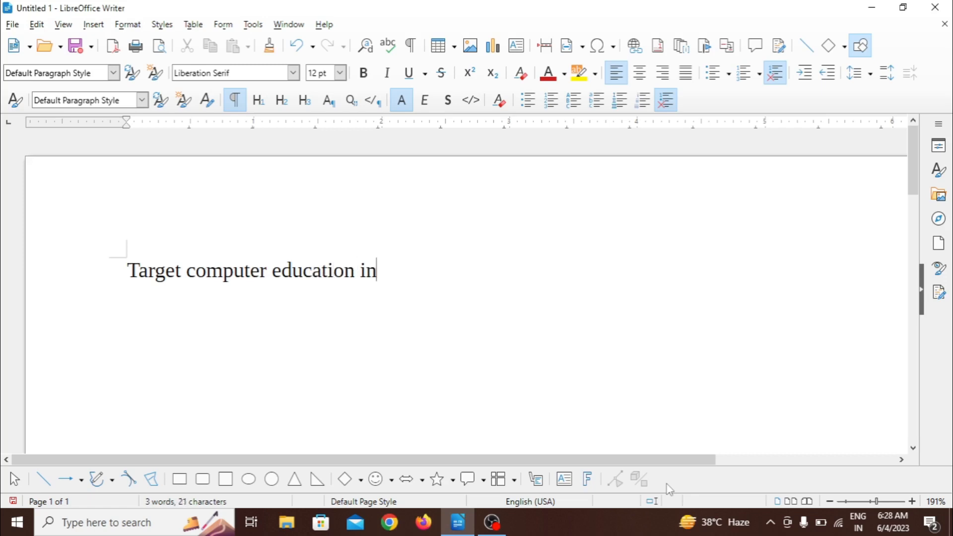
pyautogui.write('stitu')
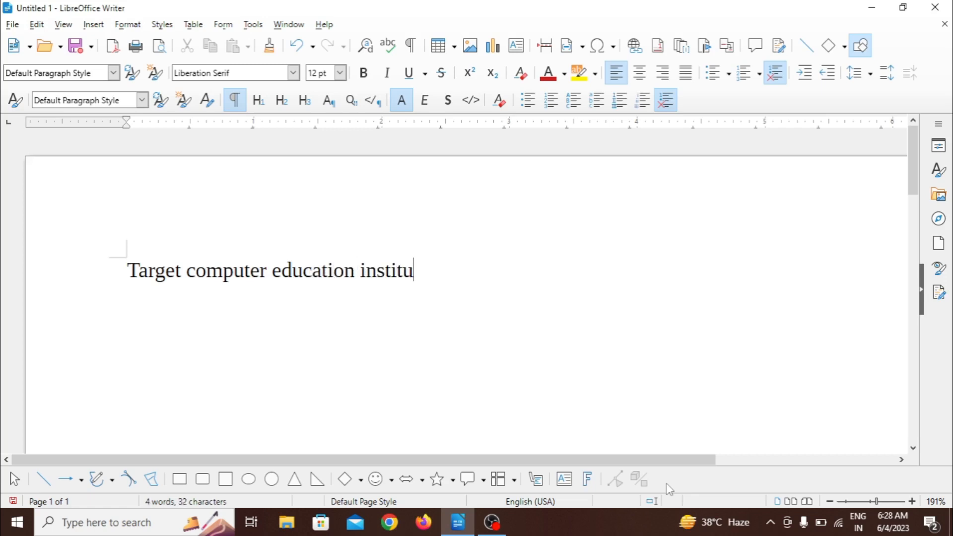
pyautogui.write('te')
# Step: Save the document as an ODF Text Document in THEORY LESSION 1, using a first name as file name and enabling password protection
pyautogui.click(12, 24)
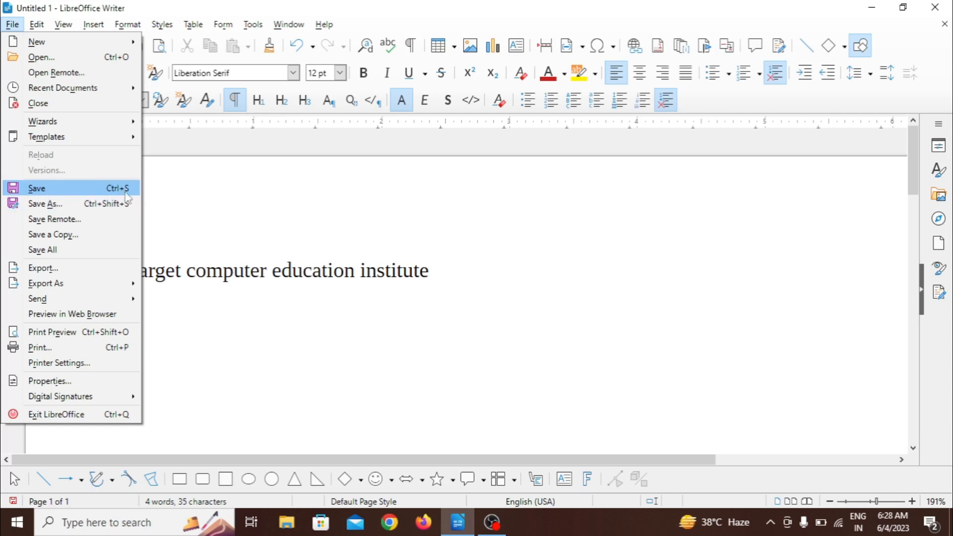
pyautogui.click(91, 193)
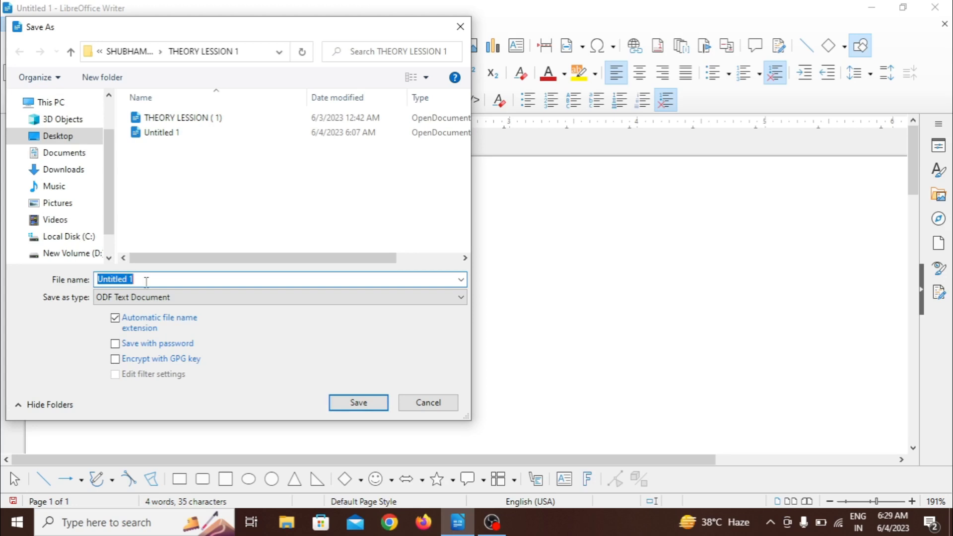
pyautogui.write('rahul')
pyautogui.click(132, 347)
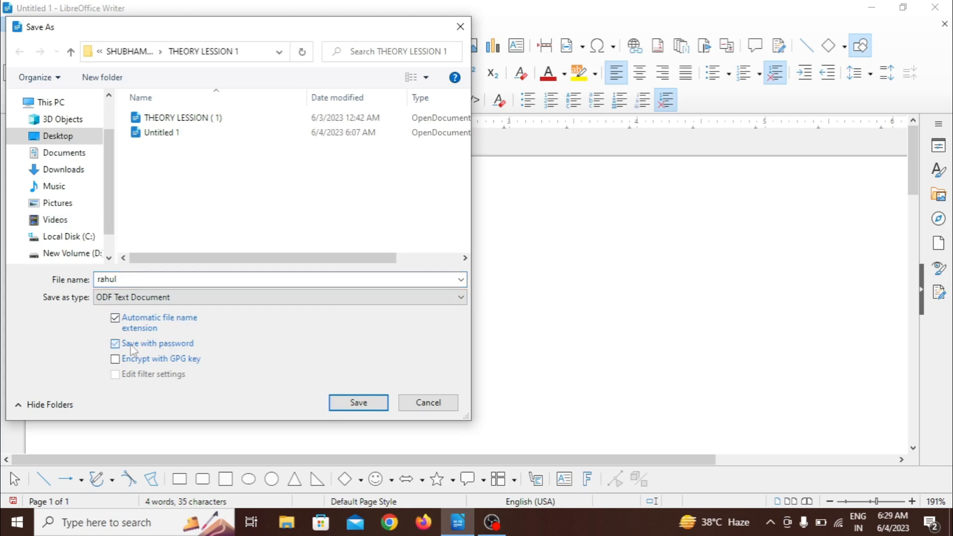
pyautogui.click(344, 411)
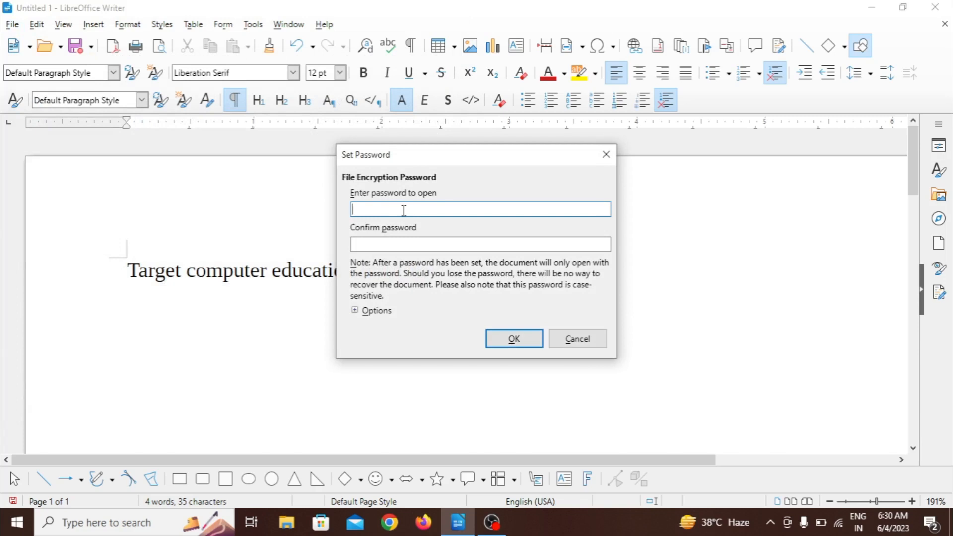
# Step: Try to set the file encryption password with only the password to open filled in
pyautogui.write('123')
pyautogui.press('Return')
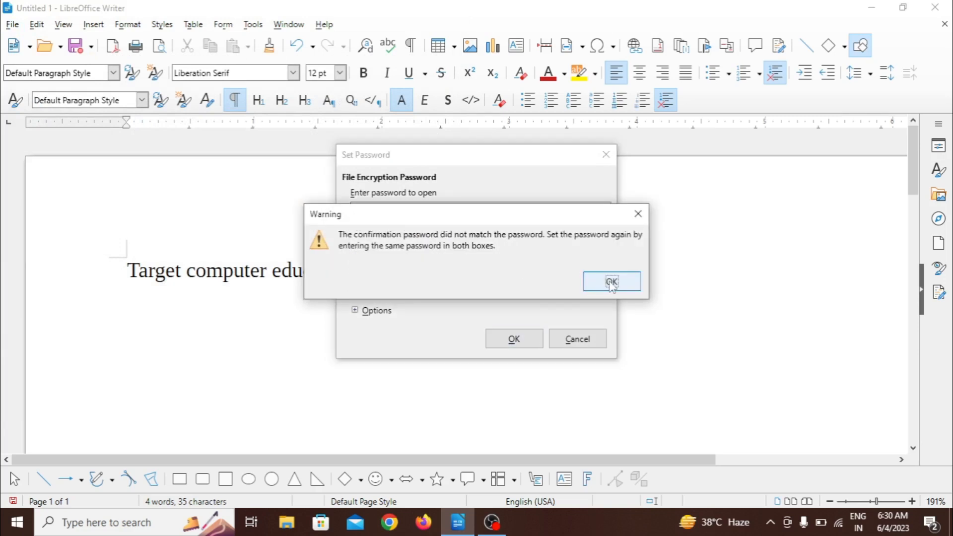
pyautogui.press('Return')
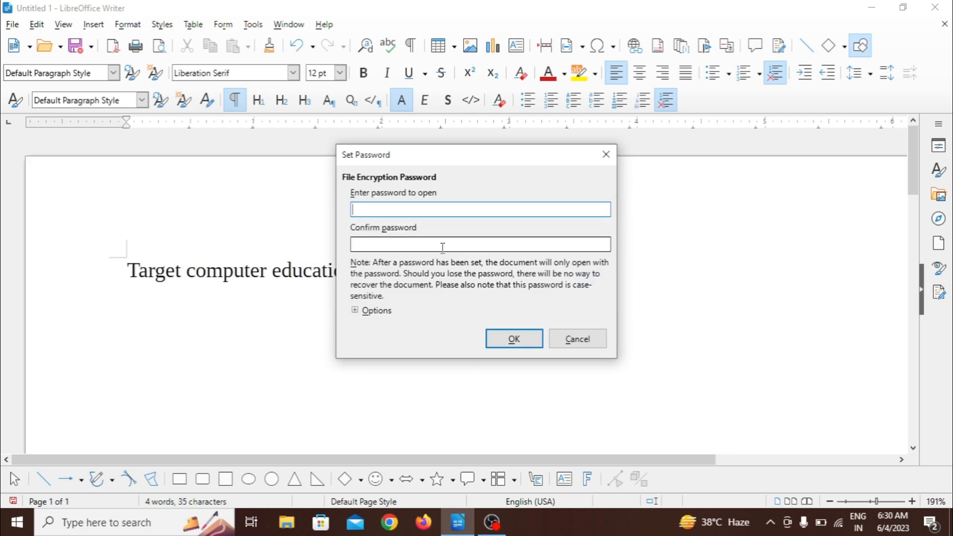
# Step: Enter the password to open the file, repeat it as confirmation, and complete the encrypted save
pyautogui.write('1234567890')
pyautogui.click(443, 247)
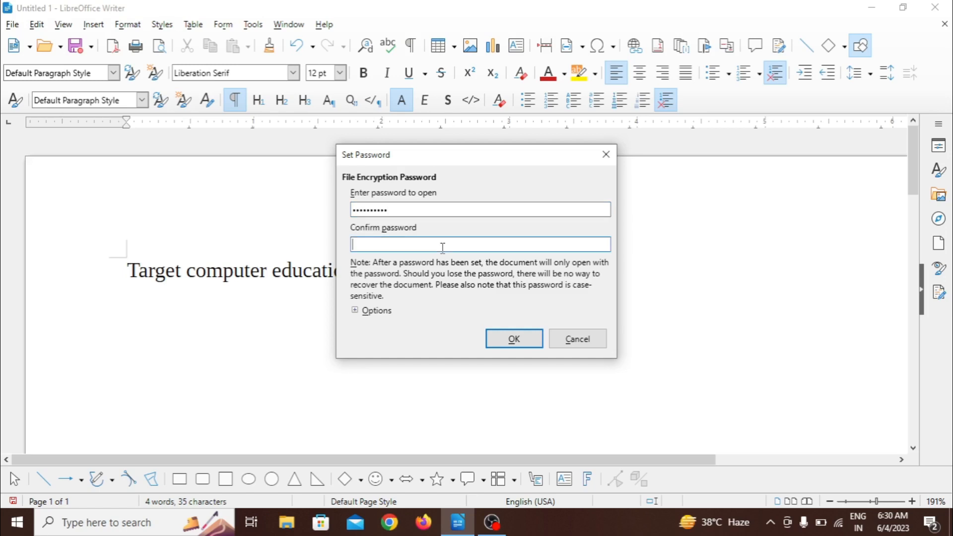
pyautogui.write('1234567890')
pyautogui.click(514, 340)
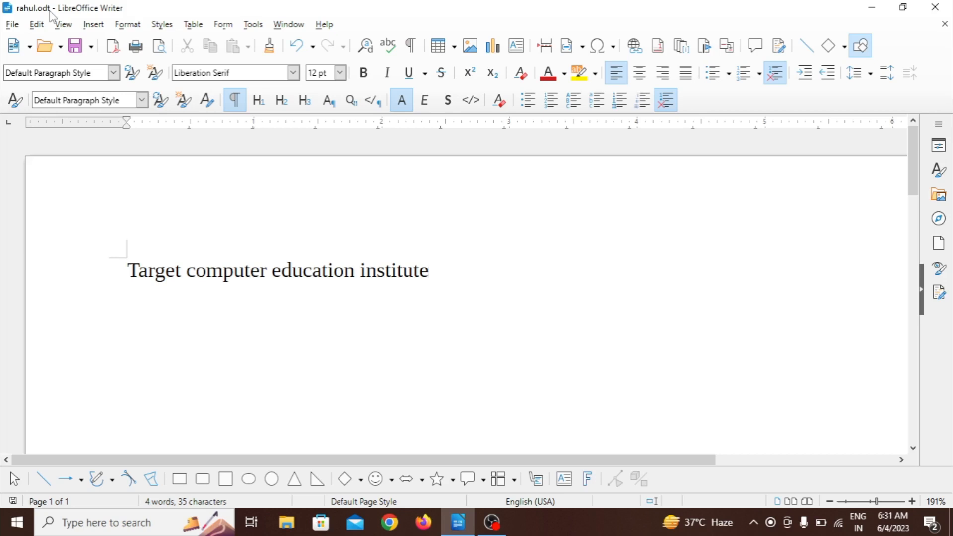
# Step: Create a new blank text document
pyautogui.click(12, 26)
pyautogui.moveTo(80, 42)
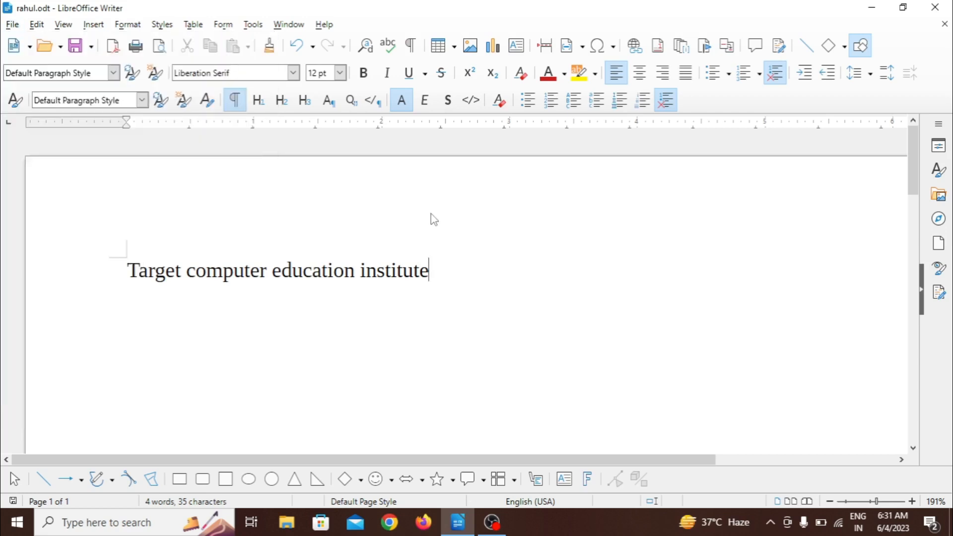
pyautogui.click(431, 214)
pyautogui.click(12, 25)
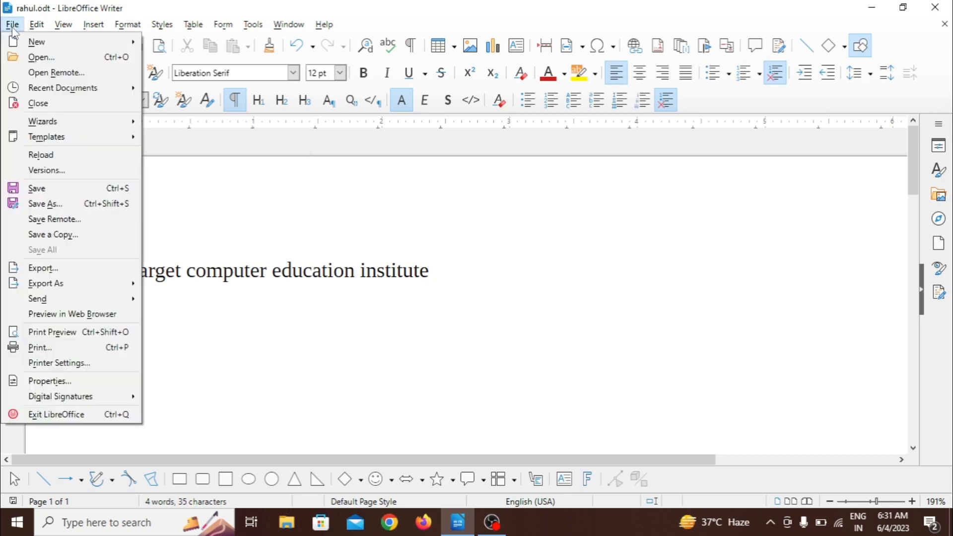
pyautogui.moveTo(123, 48)
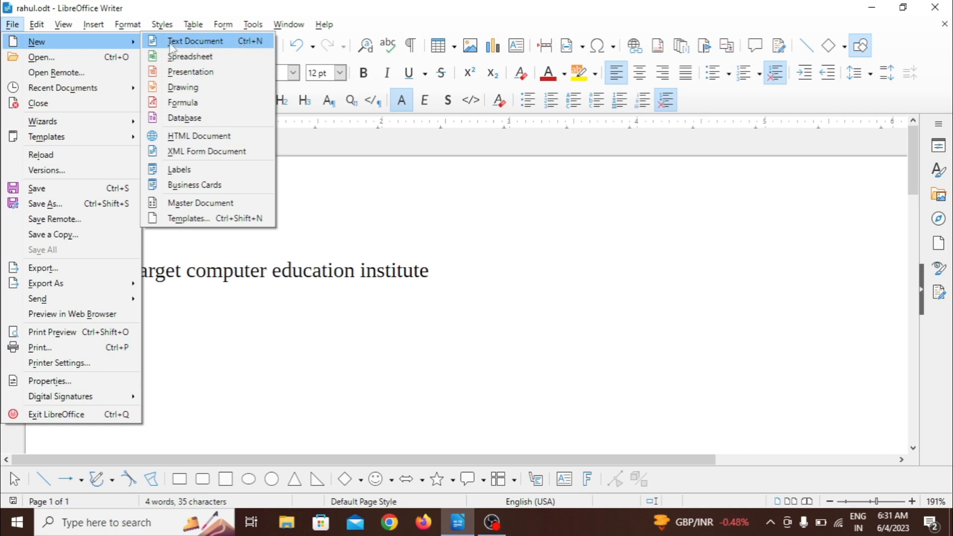
pyautogui.click(205, 46)
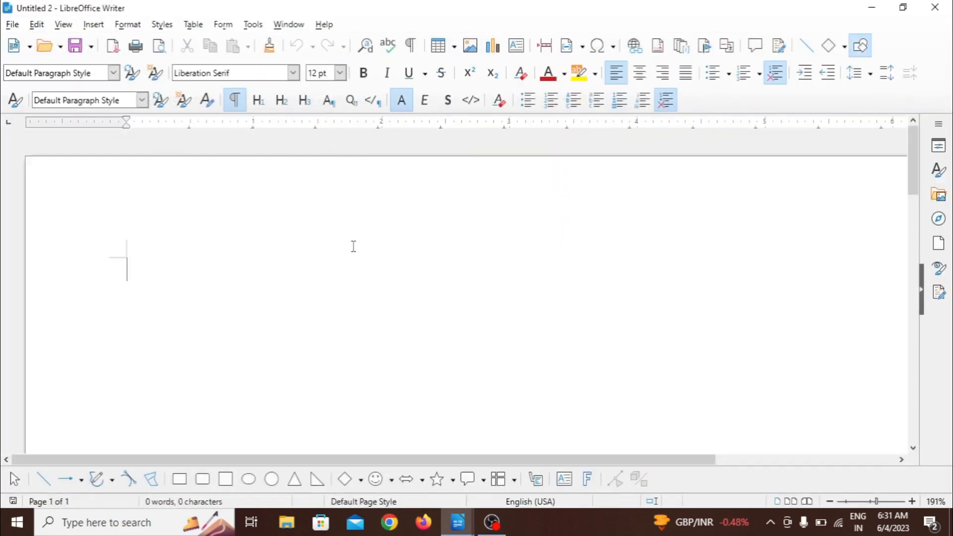
# Step: Open the password-protected document saved earlier in the THEORY LESSION 1 folder
pyautogui.click(12, 24)
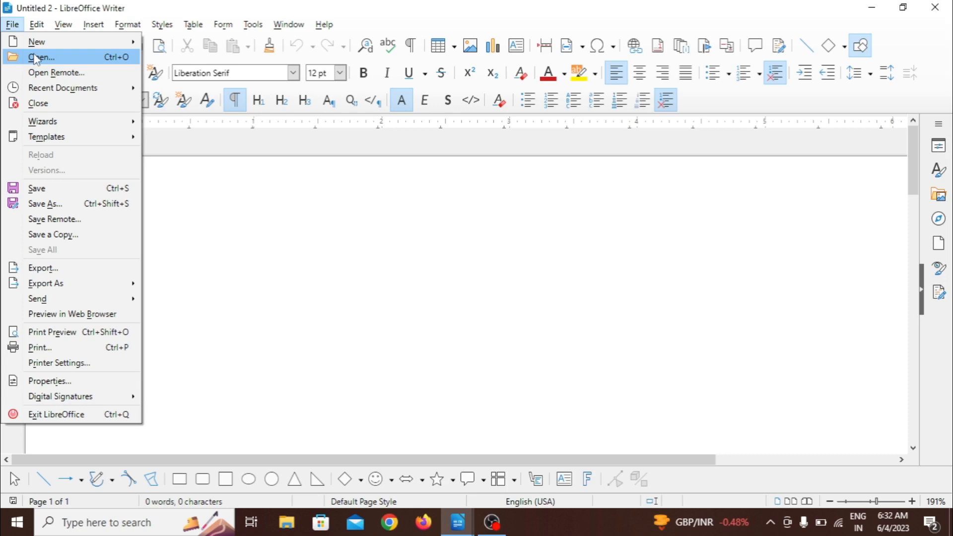
pyautogui.click(49, 59)
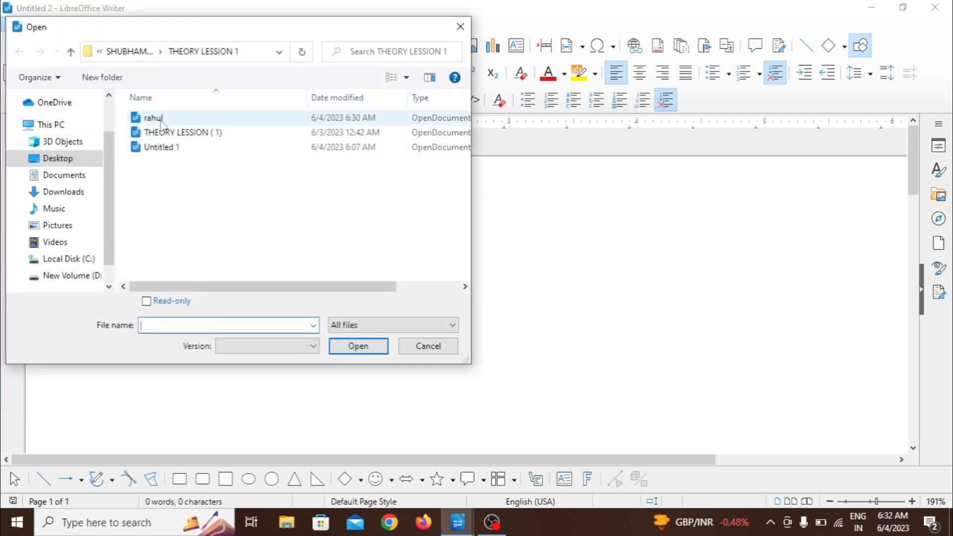
pyautogui.click(157, 119)
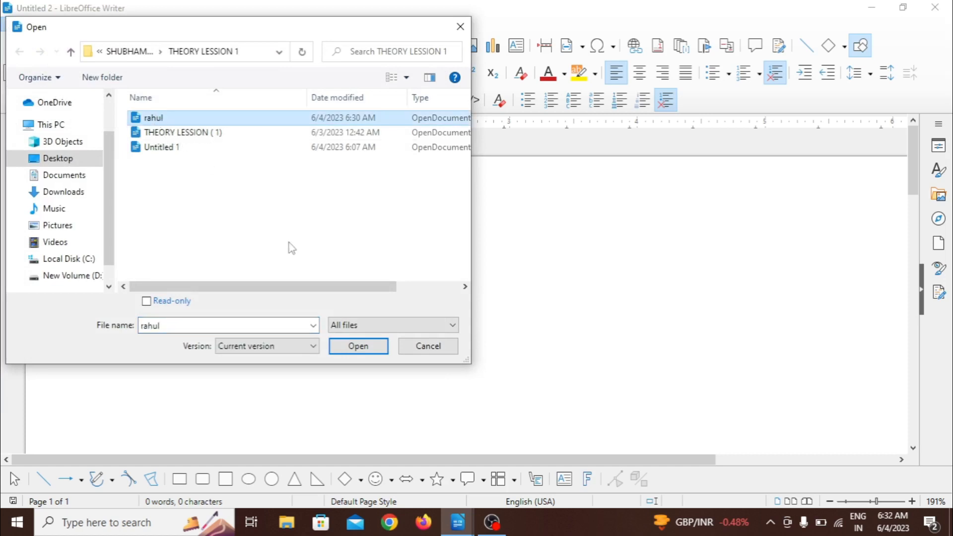
pyautogui.click(354, 346)
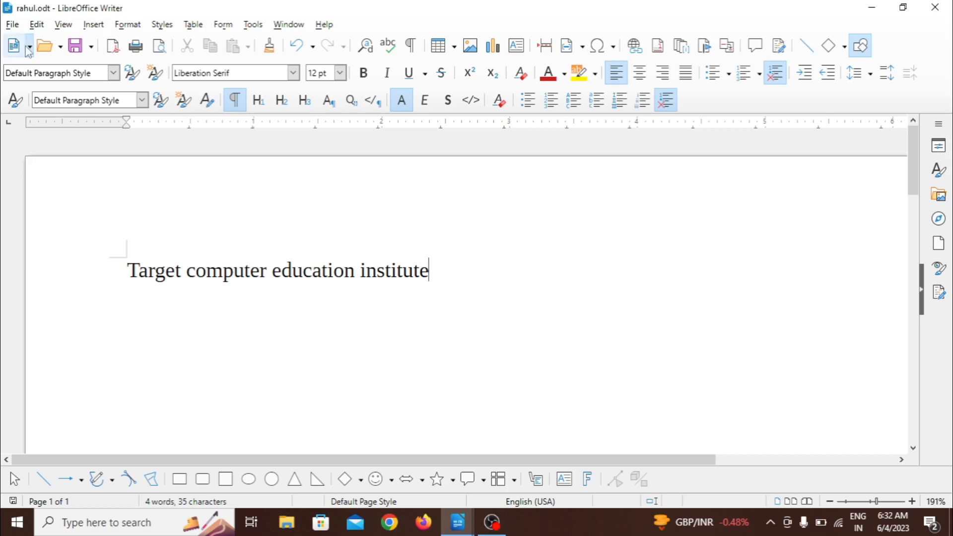
# Step: Open the remote files dialog and bring up the form for adding a file service
pyautogui.click(13, 26)
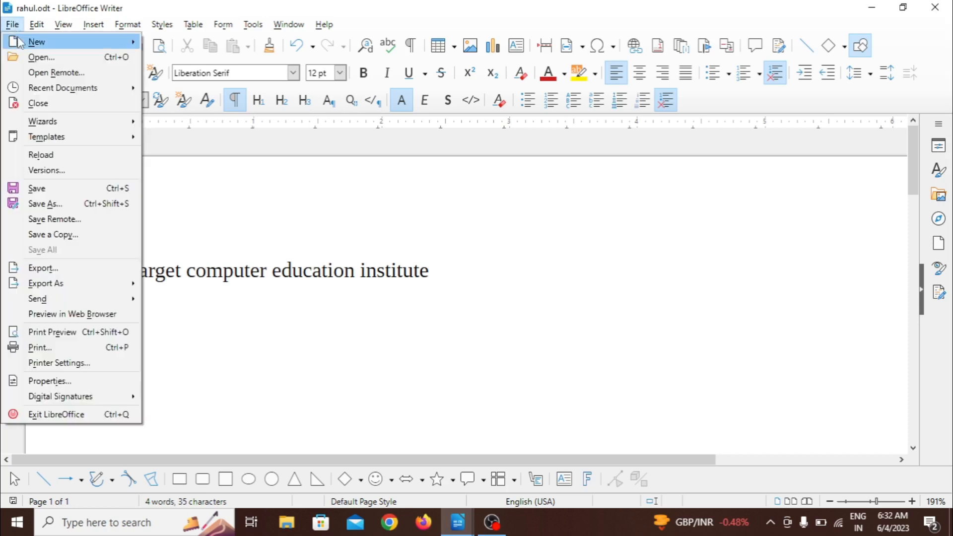
pyautogui.moveTo(25, 43)
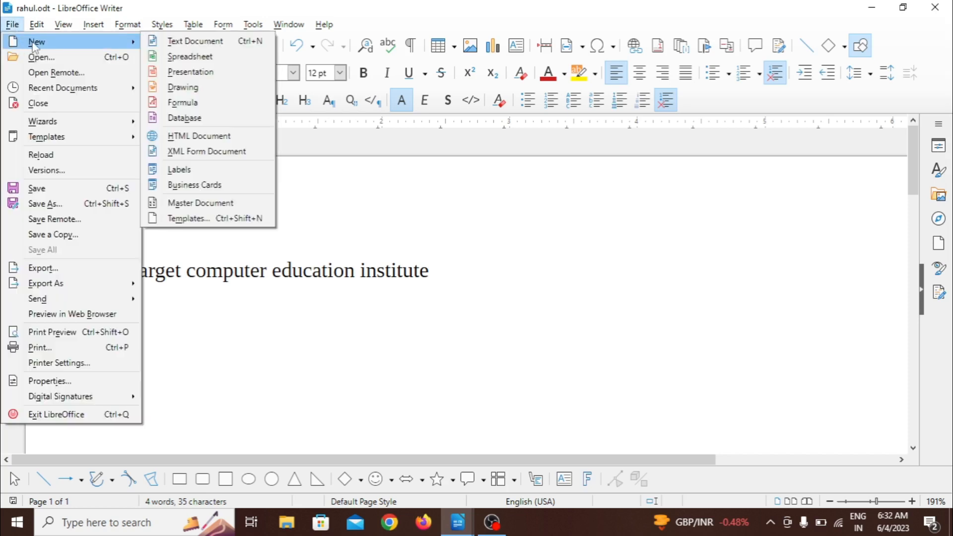
pyautogui.click(45, 74)
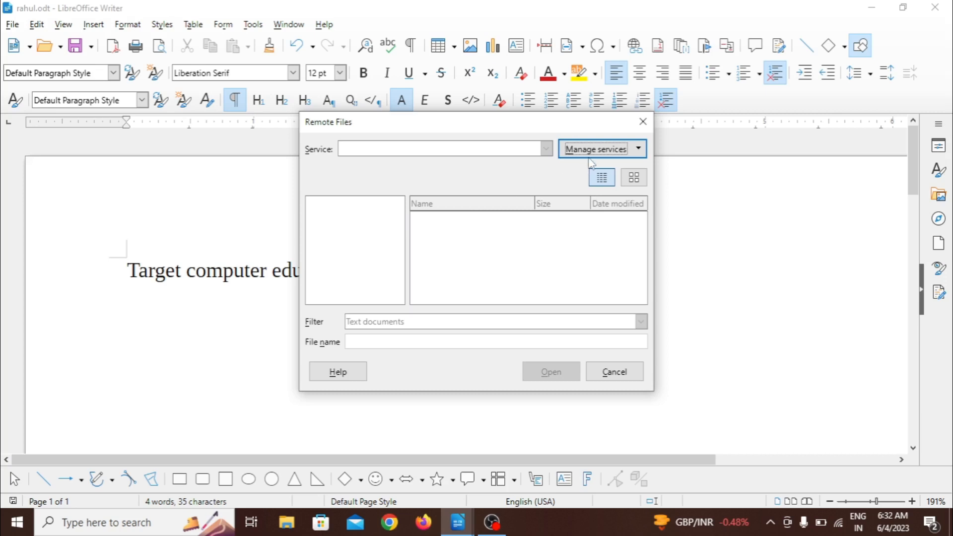
pyautogui.click(617, 155)
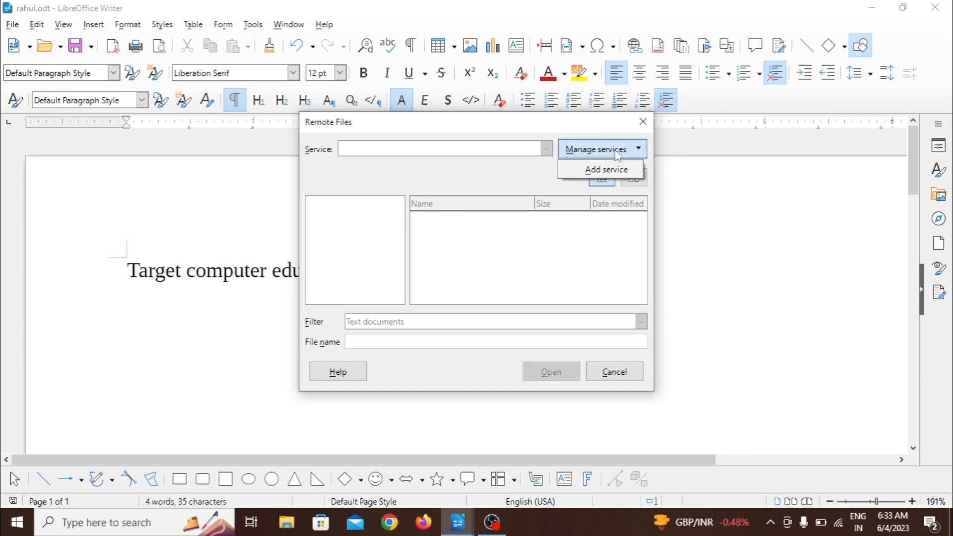
pyautogui.click(615, 171)
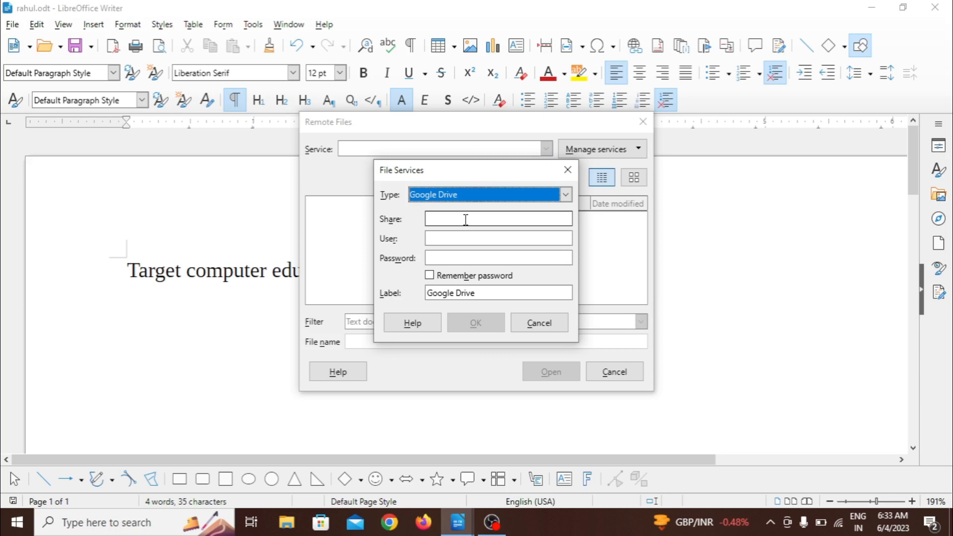
pyautogui.click(455, 234)
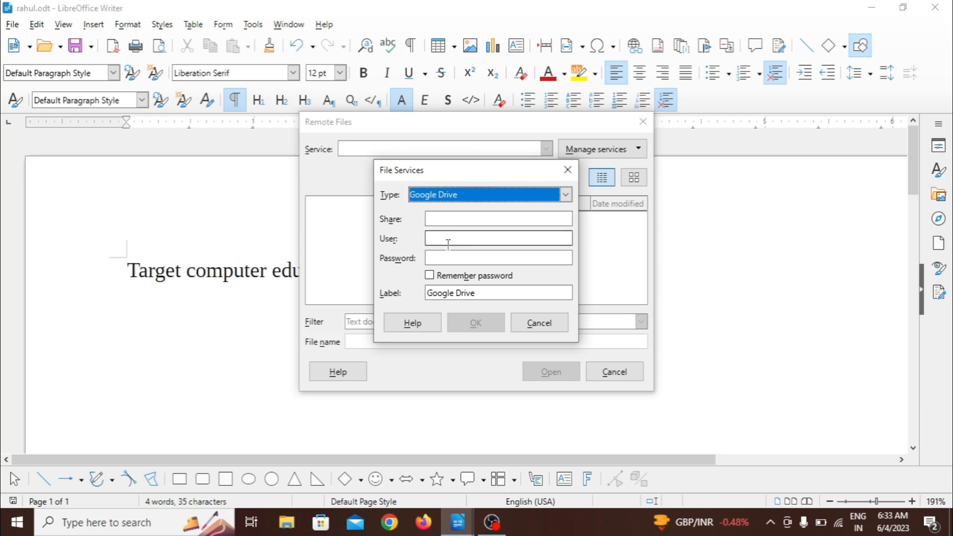
pyautogui.click(438, 262)
pyautogui.click(427, 239)
pyautogui.click(436, 258)
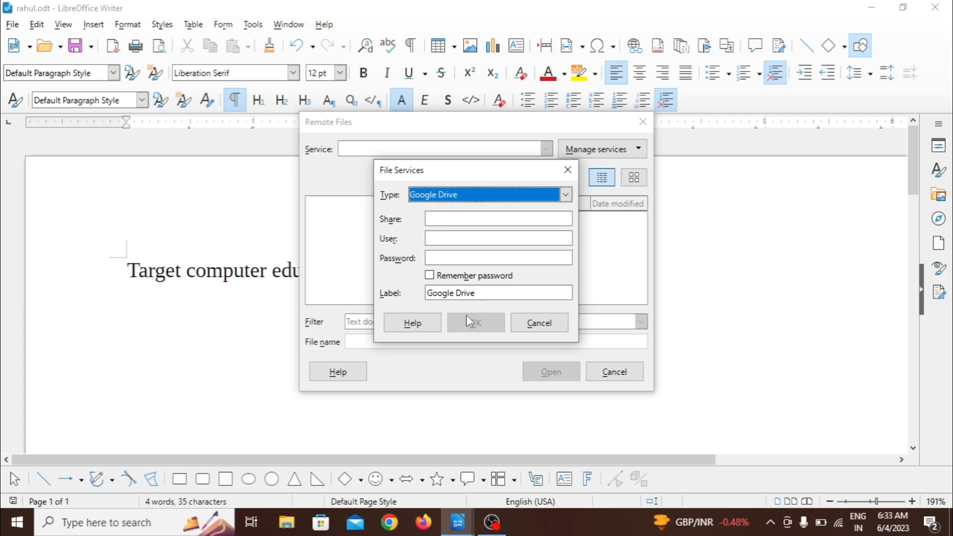
# Step: Dismiss the file service form and the remote files dialog without adding a service
pyautogui.click(533, 323)
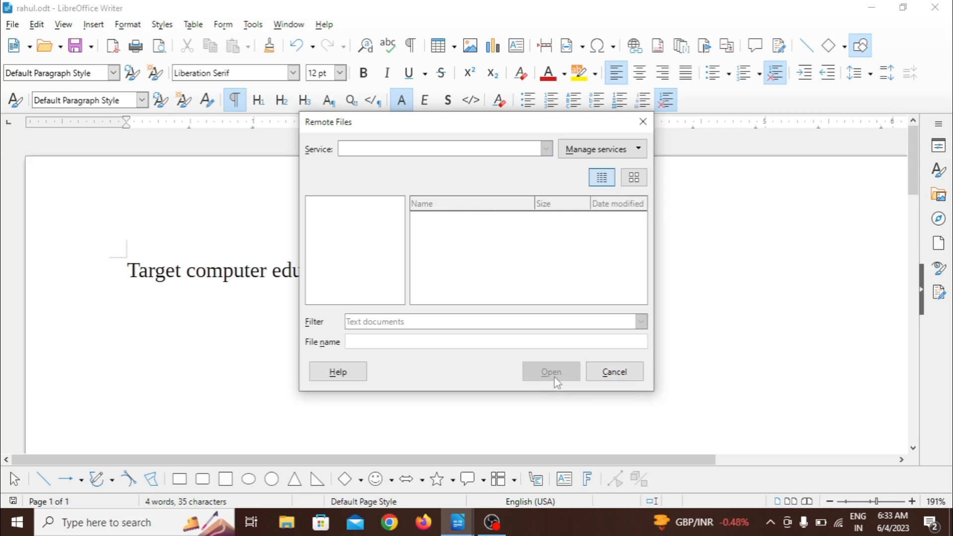
pyautogui.click(614, 371)
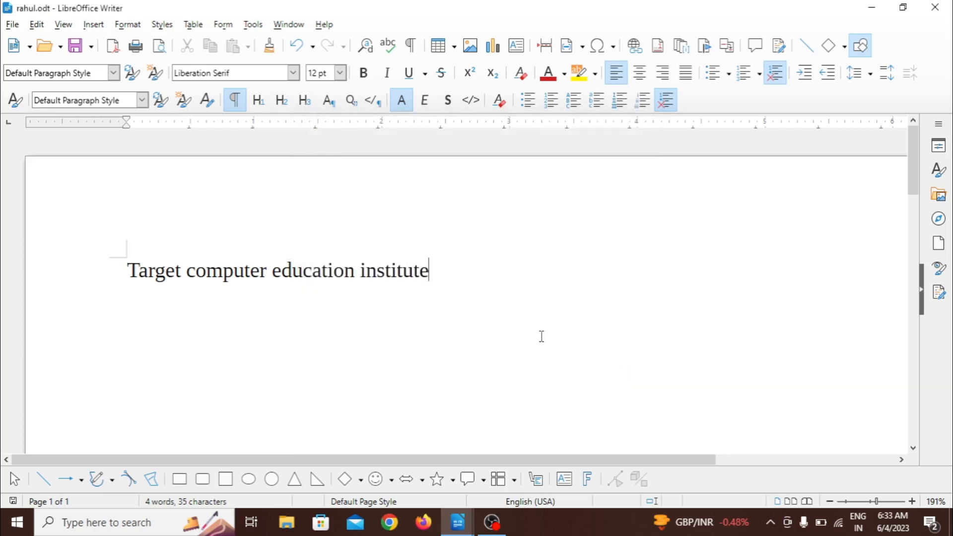
# Step: Open Untitled 1.odt from the recent documents list and return to the password-protected document the same way
pyautogui.click(12, 24)
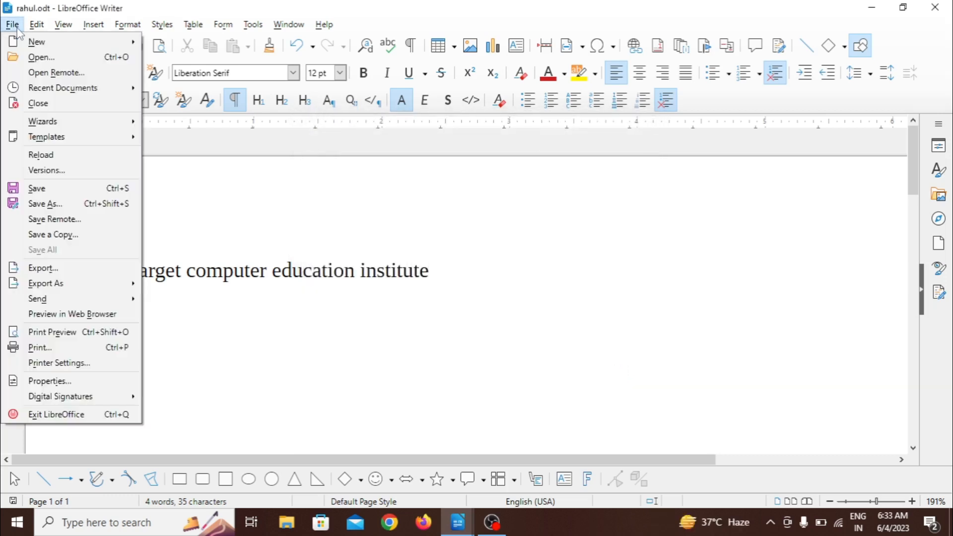
pyautogui.moveTo(44, 91)
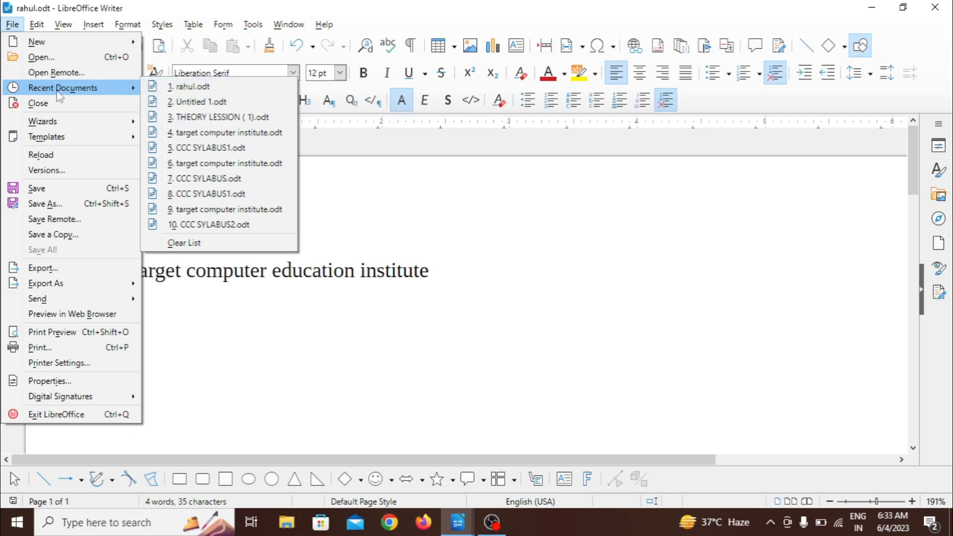
pyautogui.click(212, 103)
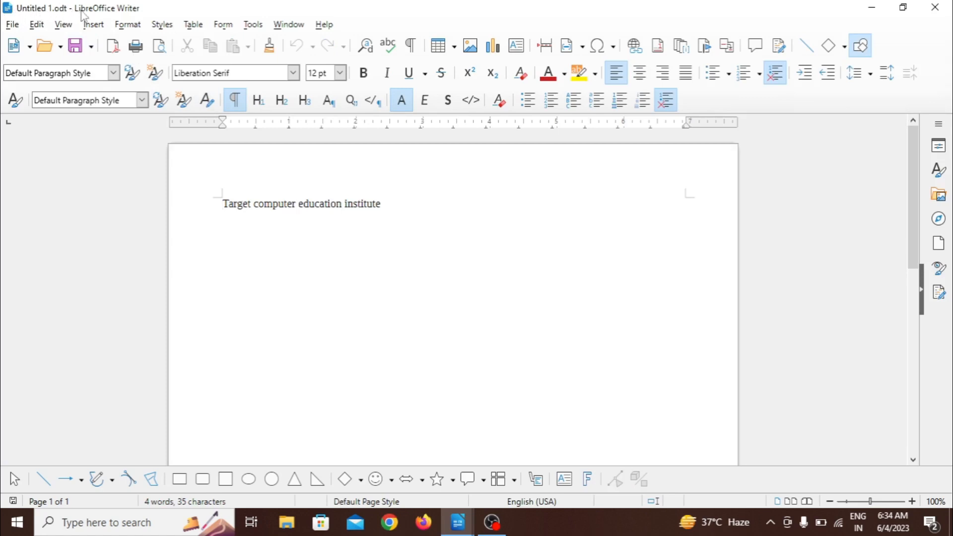
pyautogui.click(14, 26)
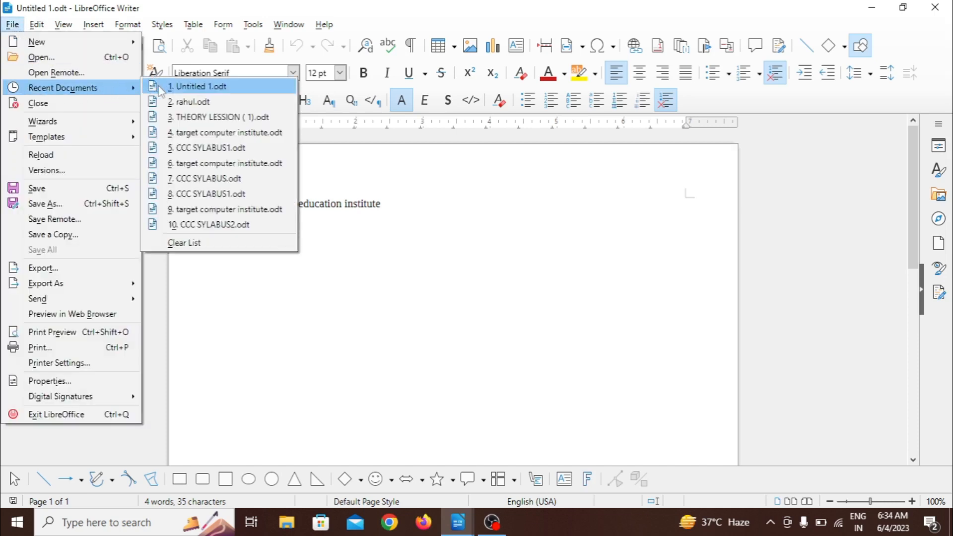
pyautogui.click(190, 103)
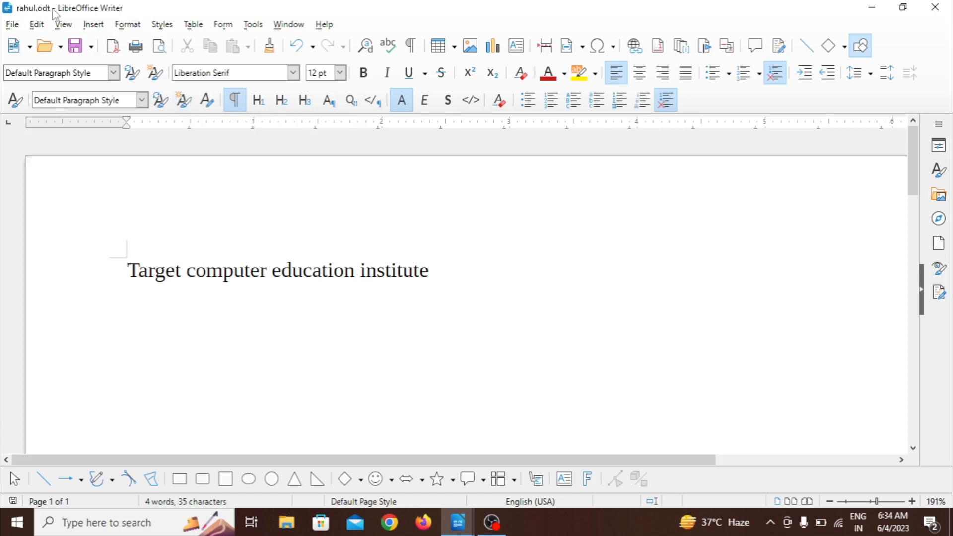
# Step: Close the password-protected document while keeping Untitled 1.odt open
pyautogui.click(19, 27)
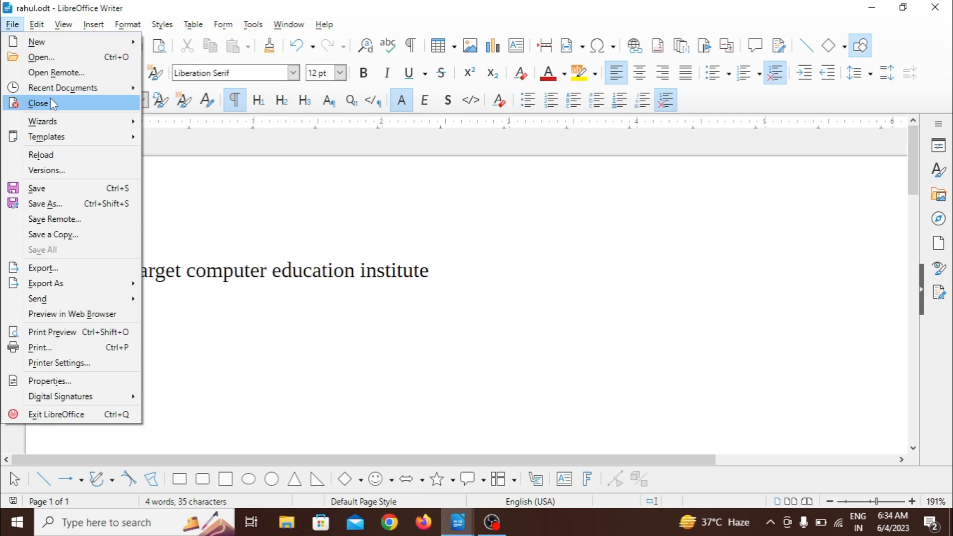
pyautogui.click(237, 185)
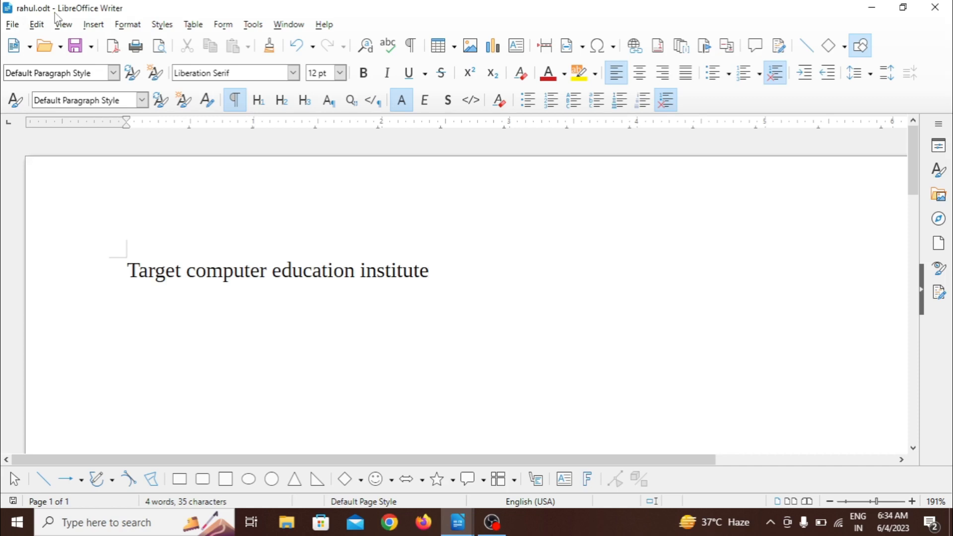
pyautogui.click(13, 24)
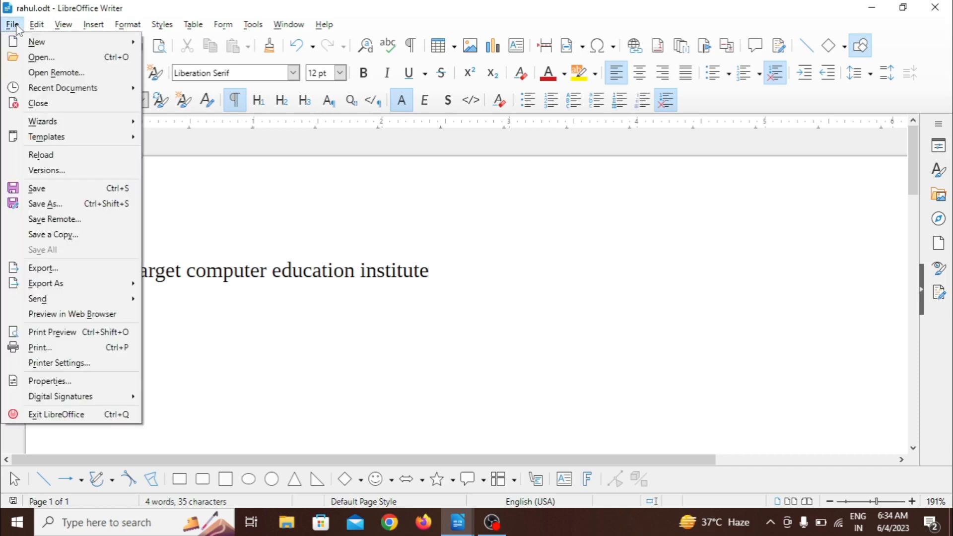
pyautogui.click(38, 103)
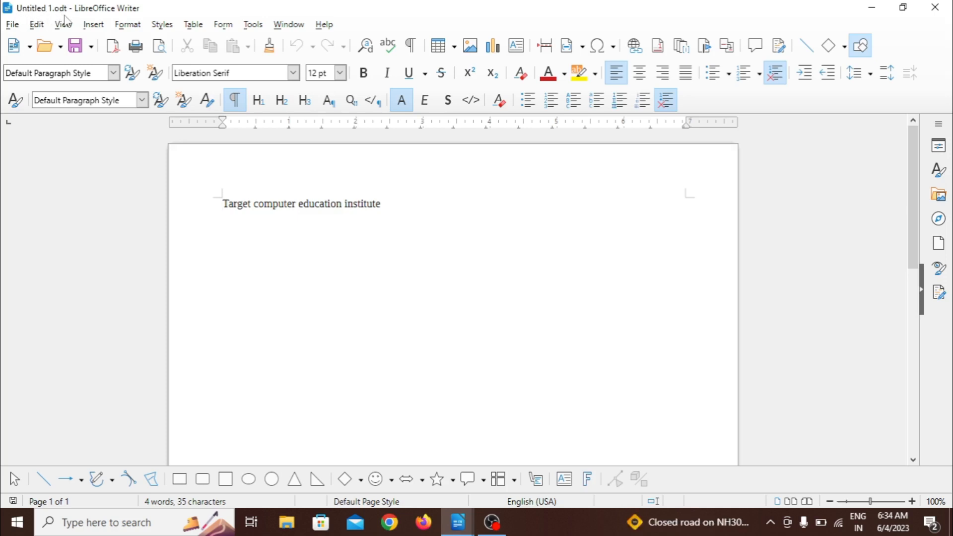
# Step: Start the Letter Wizard and choose the Business Letter type with the Elegant page design
pyautogui.click(15, 29)
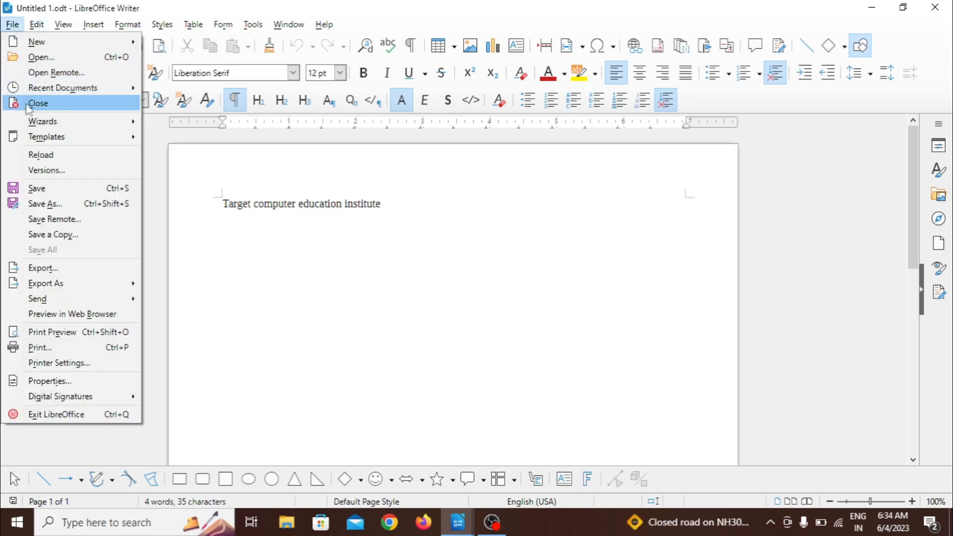
pyautogui.moveTo(42, 123)
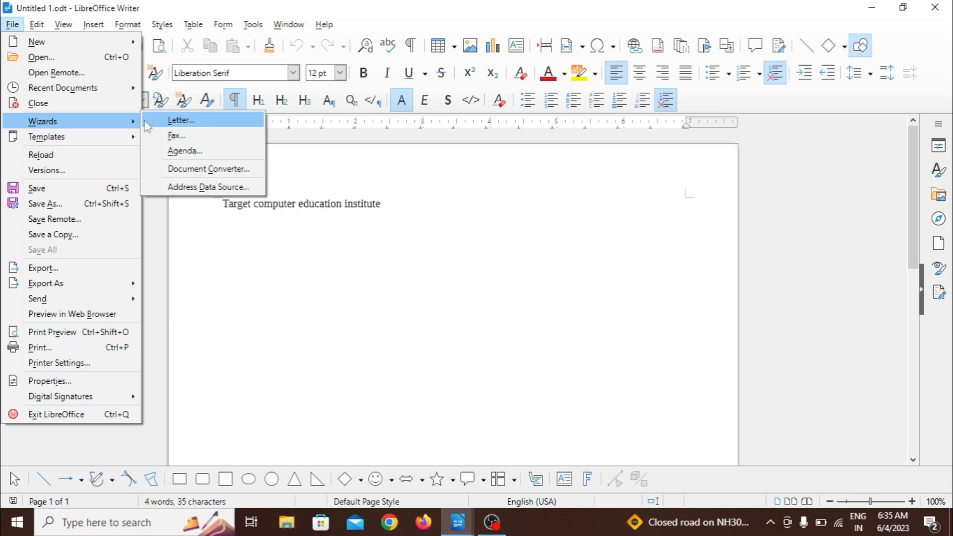
pyautogui.click(179, 120)
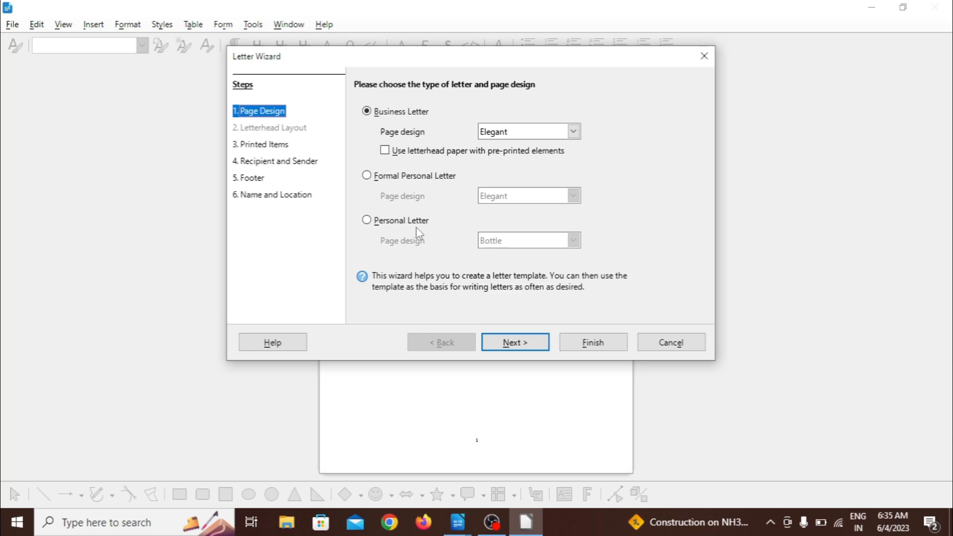
pyautogui.click(367, 219)
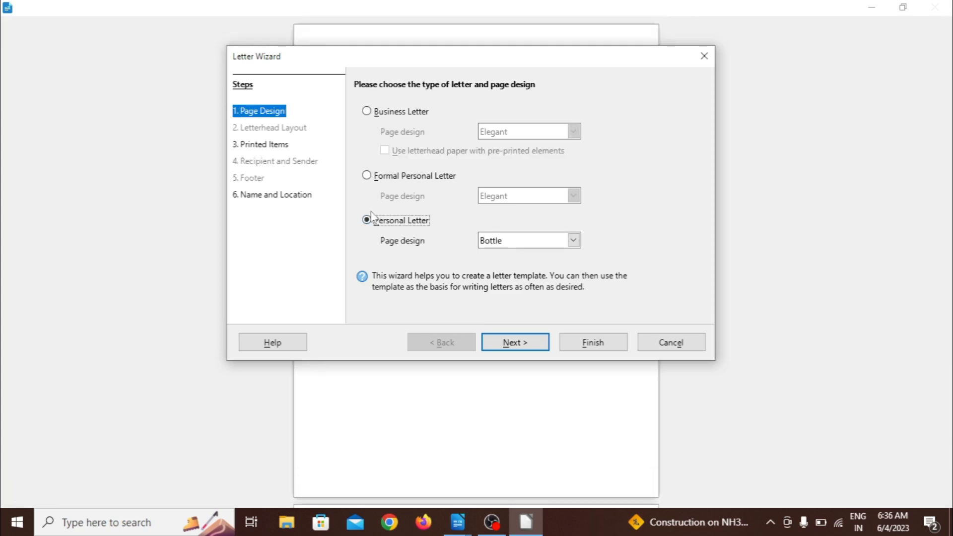
pyautogui.click(370, 112)
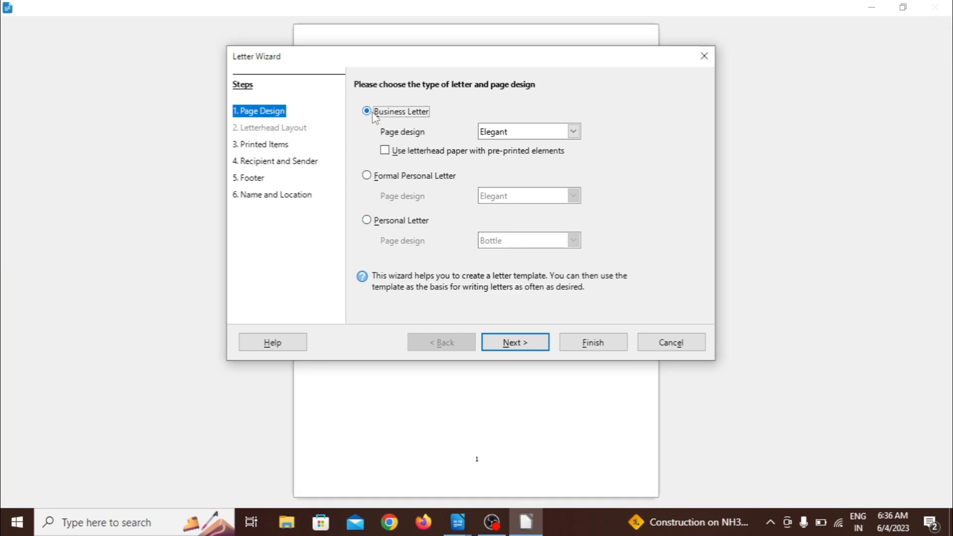
# Step: Keep the remaining wizard defaults and create a letter from Letter Template, overwriting the existing template file and enabling macros
pyautogui.click(516, 342)
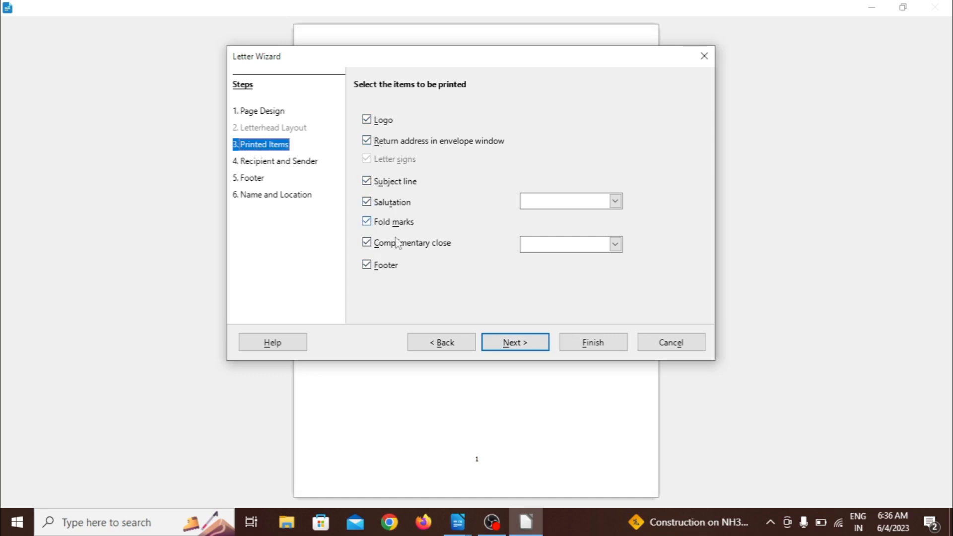
pyautogui.click(511, 345)
pyautogui.click(511, 346)
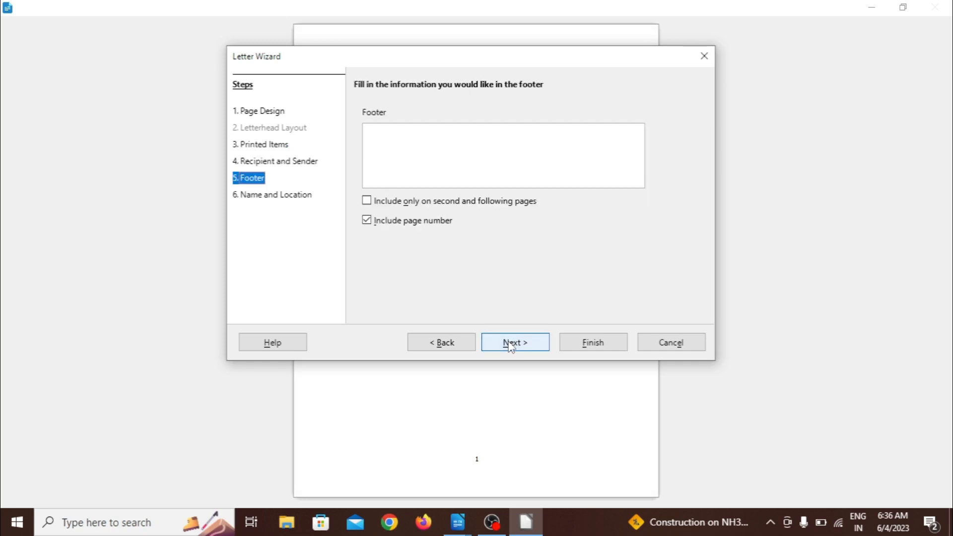
pyautogui.click(511, 346)
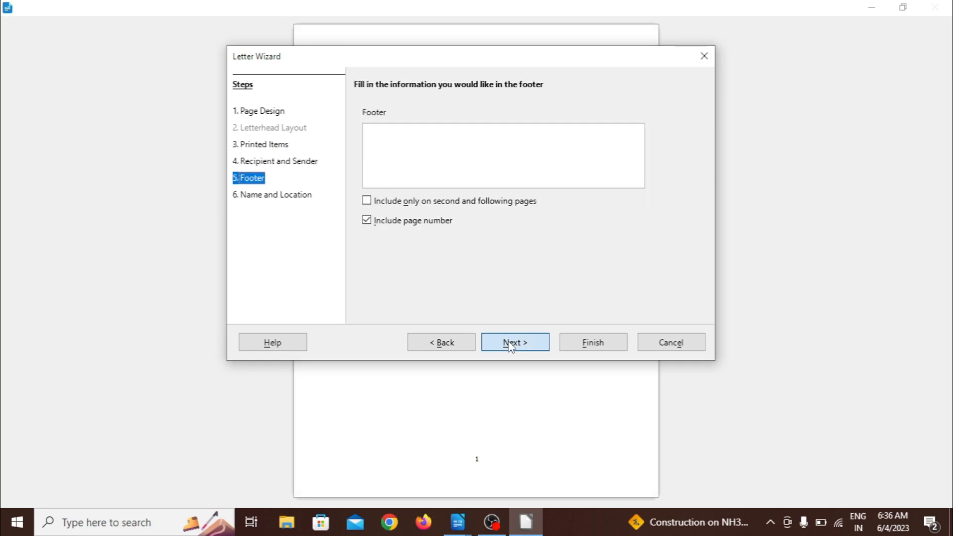
pyautogui.click(590, 345)
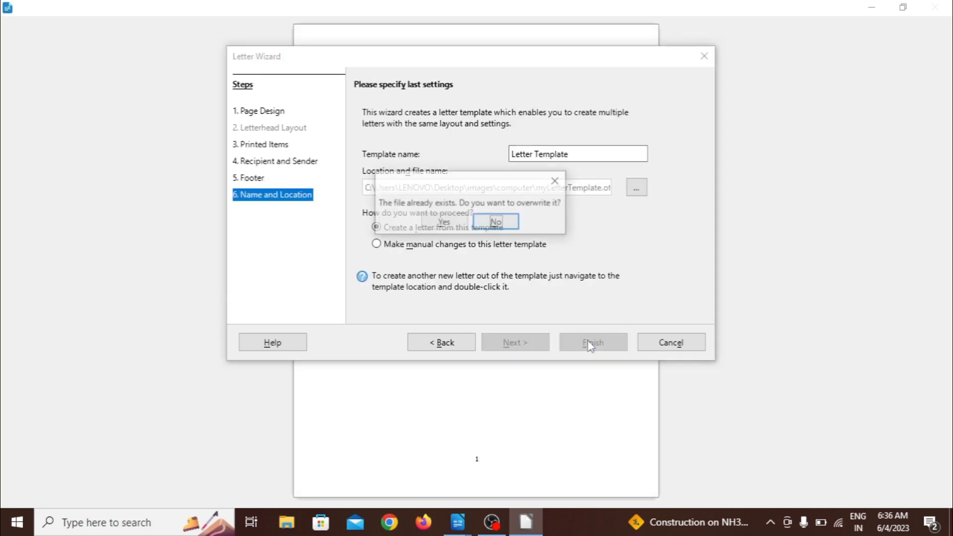
pyautogui.click(452, 223)
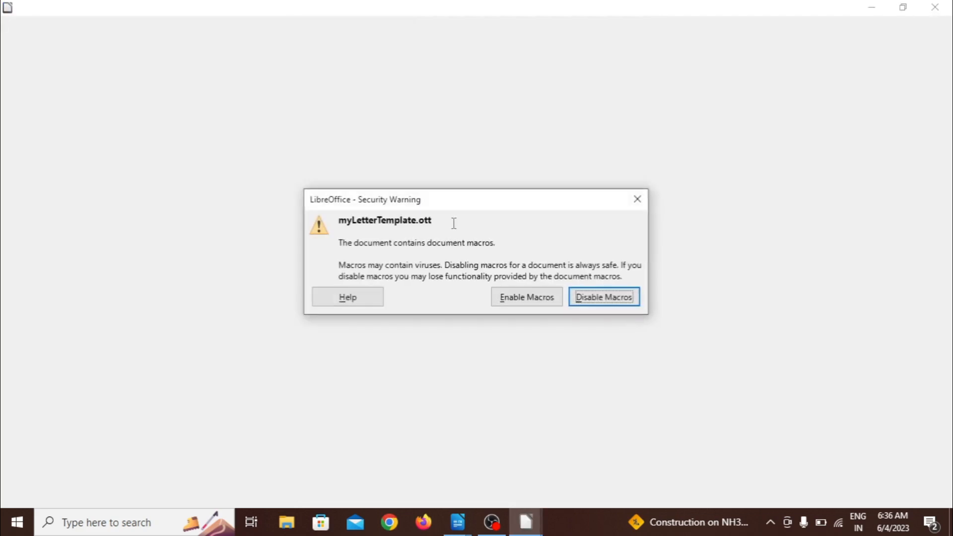
pyautogui.click(525, 302)
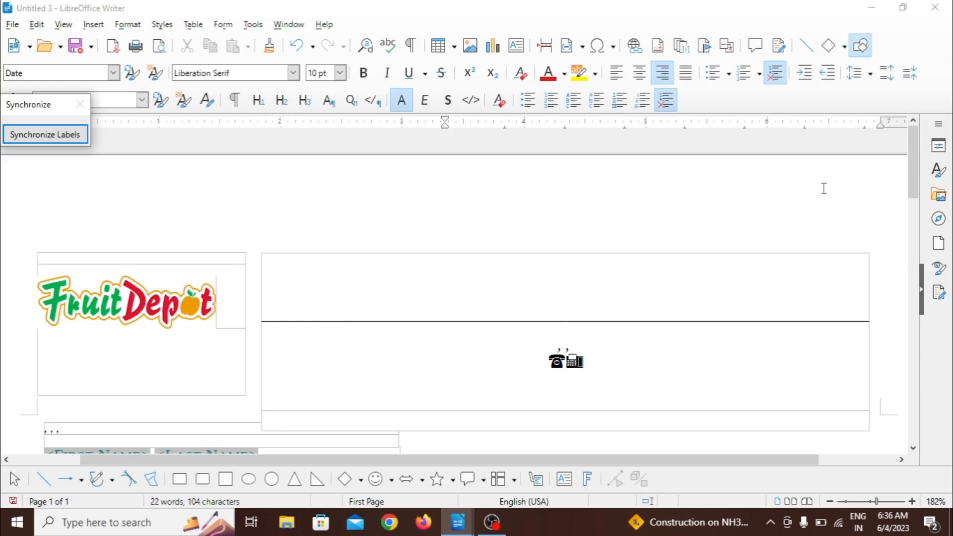
# Step: Enter the sender's phone number after the telephone and fax symbols in the letter's header
pyautogui.moveTo(910, 176); pyautogui.dragTo(921, 222)
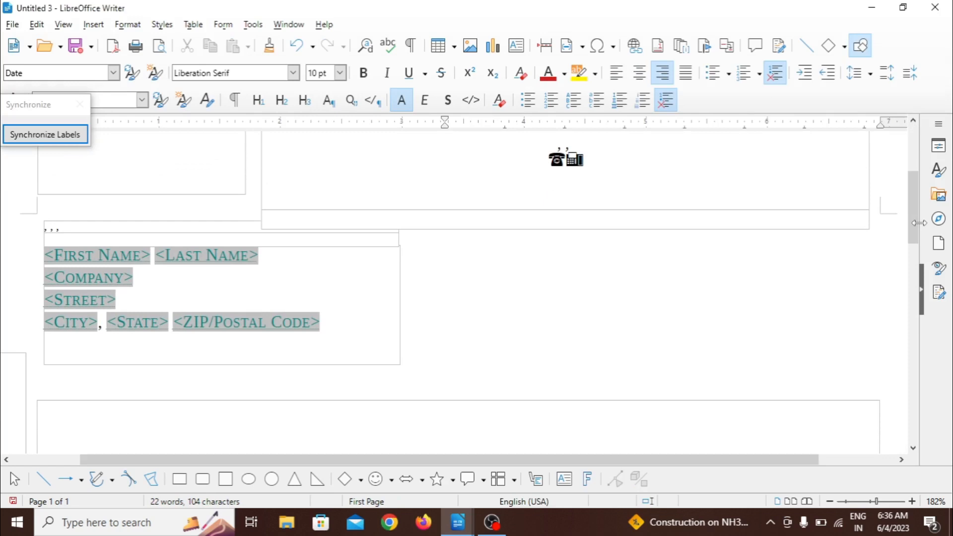
pyautogui.click(871, 502)
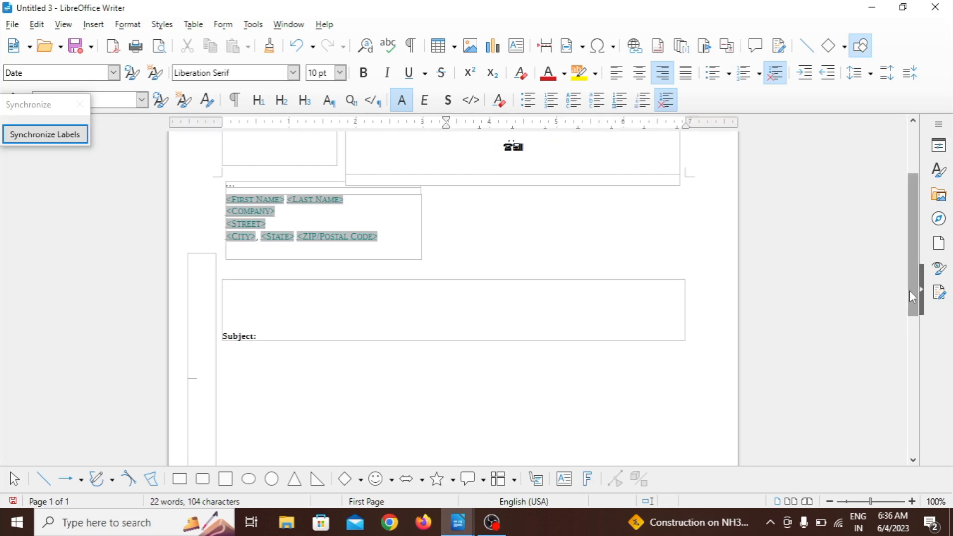
pyautogui.moveTo(909, 290); pyautogui.dragTo(907, 269)
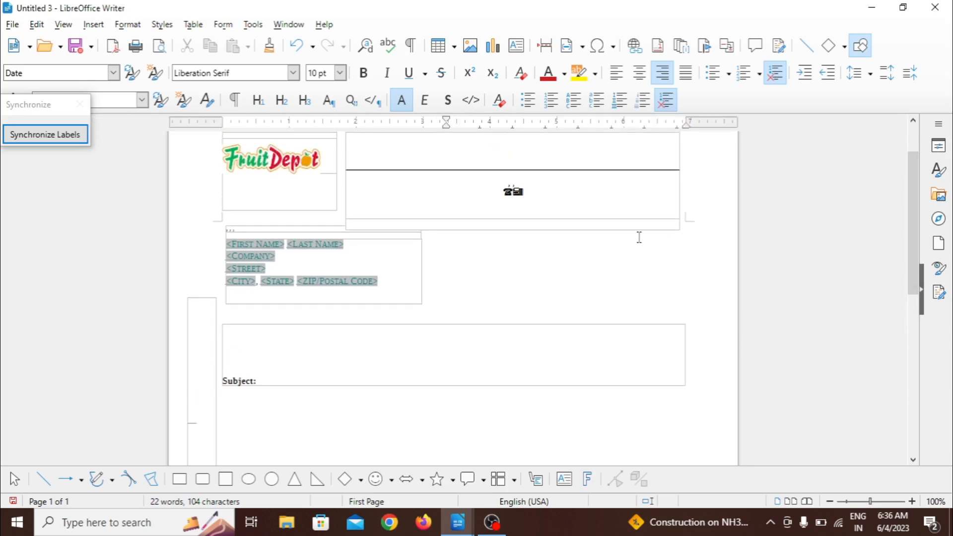
pyautogui.click(555, 199)
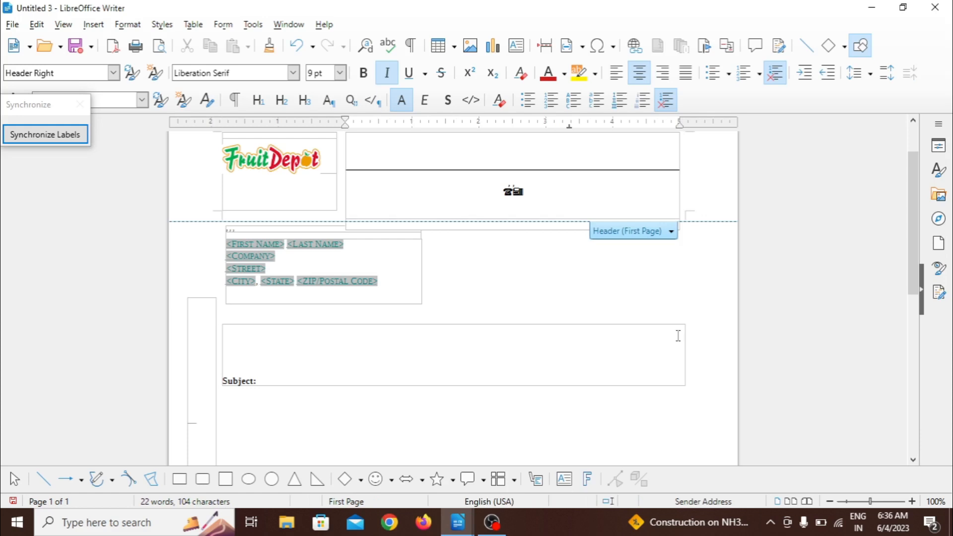
pyautogui.click(875, 501)
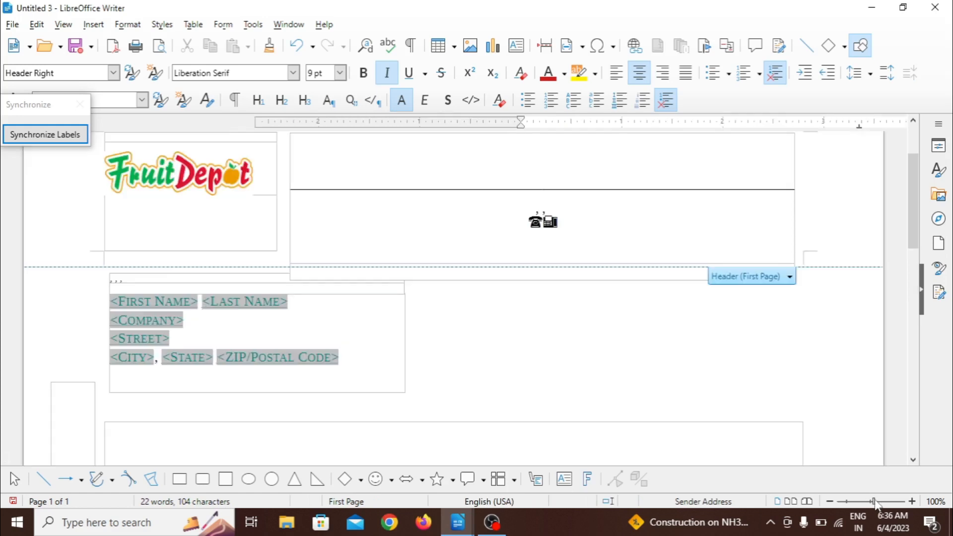
pyautogui.click(579, 226)
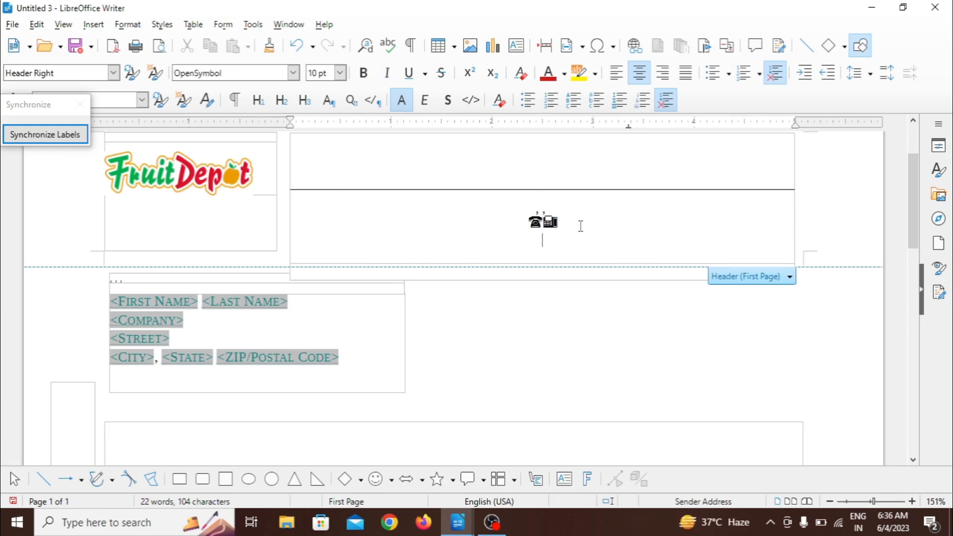
pyautogui.press('BackSpace')
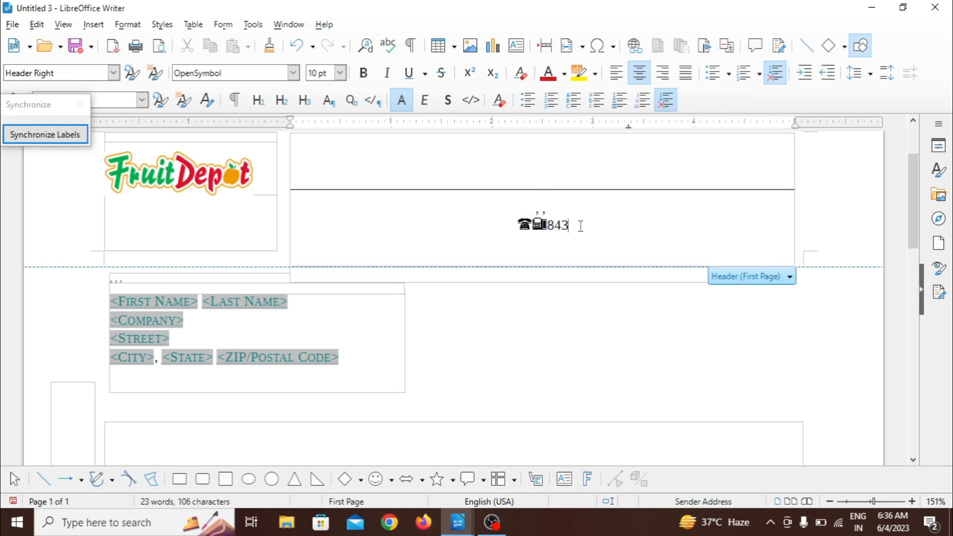
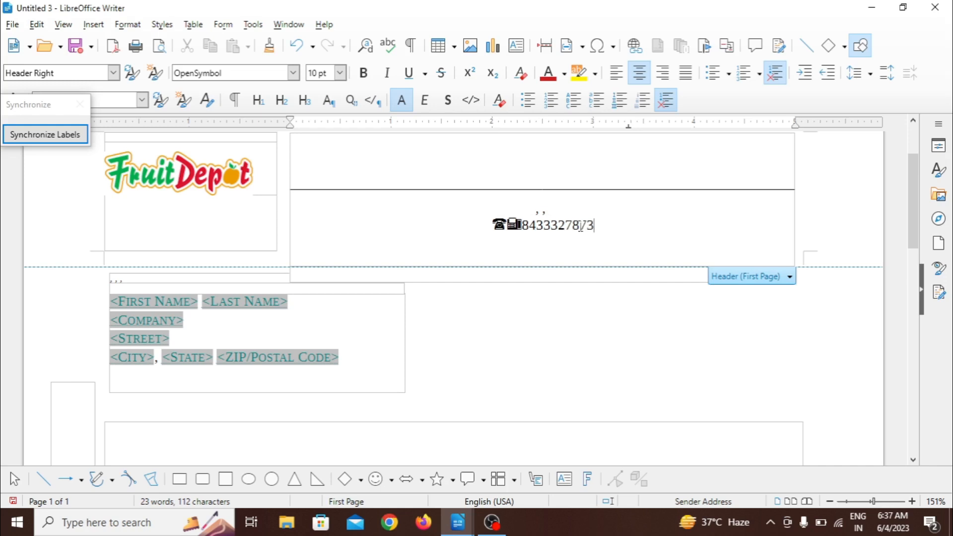
# Step: Replace the first name and last name placeholders in the address block with the recipient's name
pyautogui.click(165, 304)
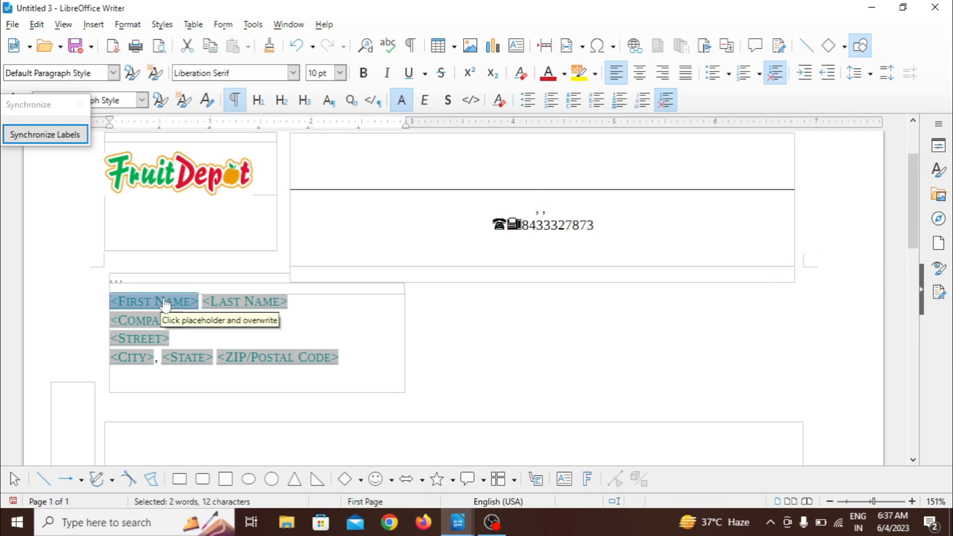
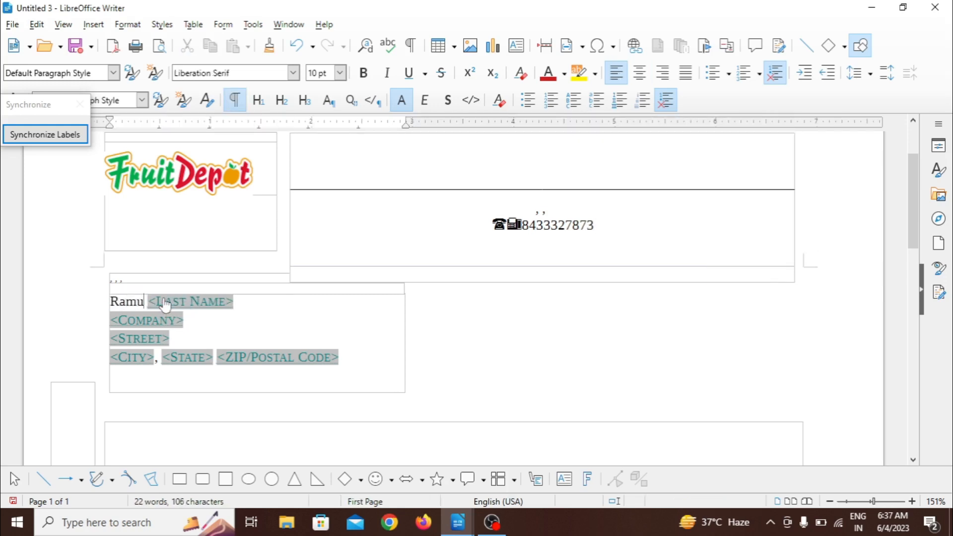
pyautogui.click(169, 305)
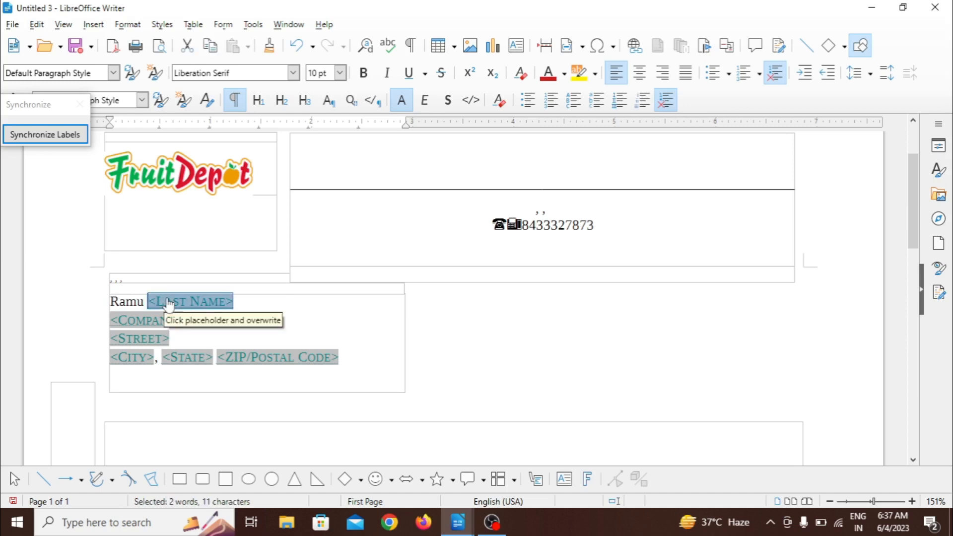
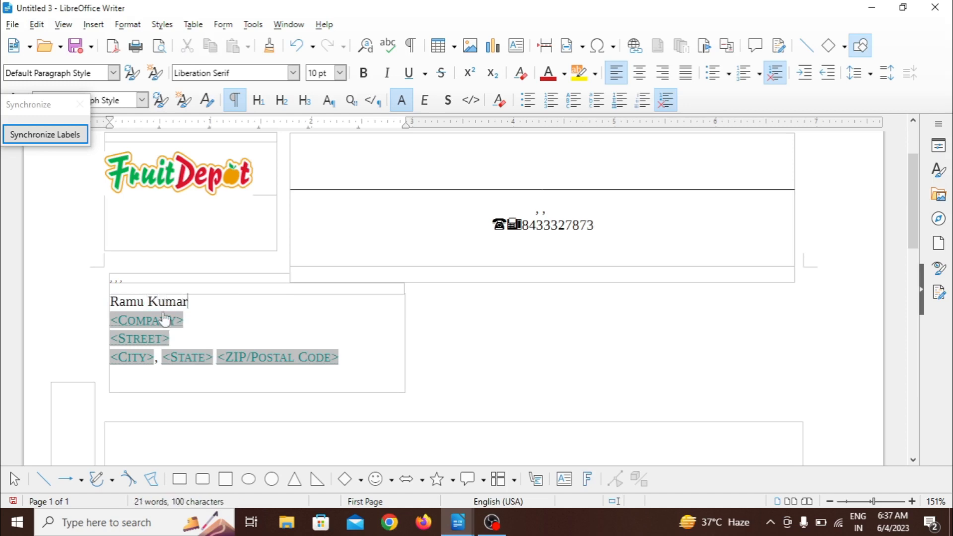
# Step: Replace the company placeholder in the letter's address block with "Target computer education institute"
pyautogui.click(154, 322)
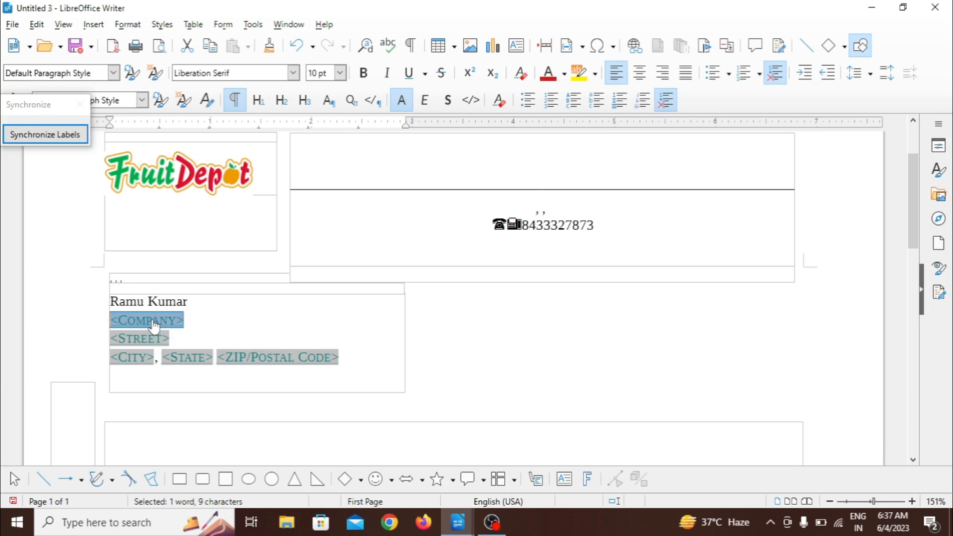
pyautogui.write('Tr')
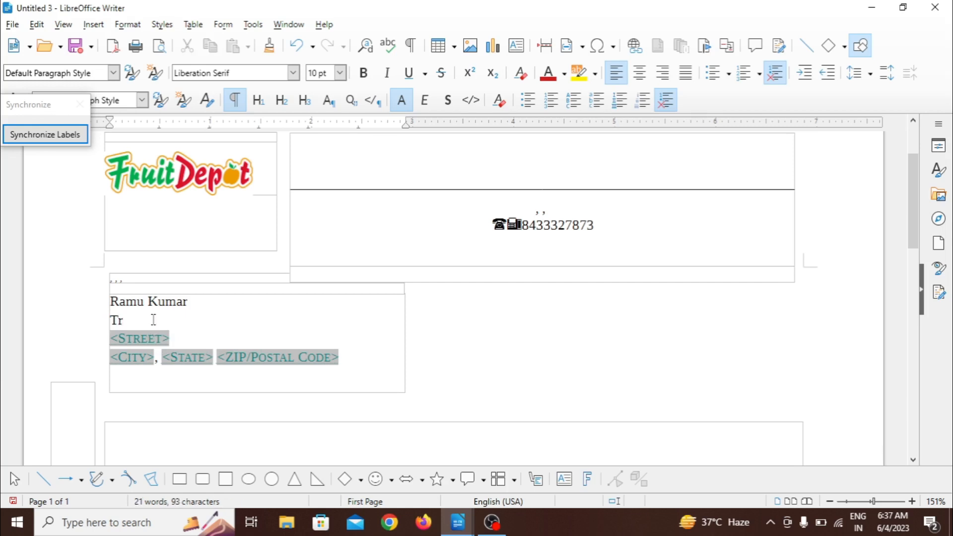
pyautogui.write('rget d')
pyautogui.write('ompute')
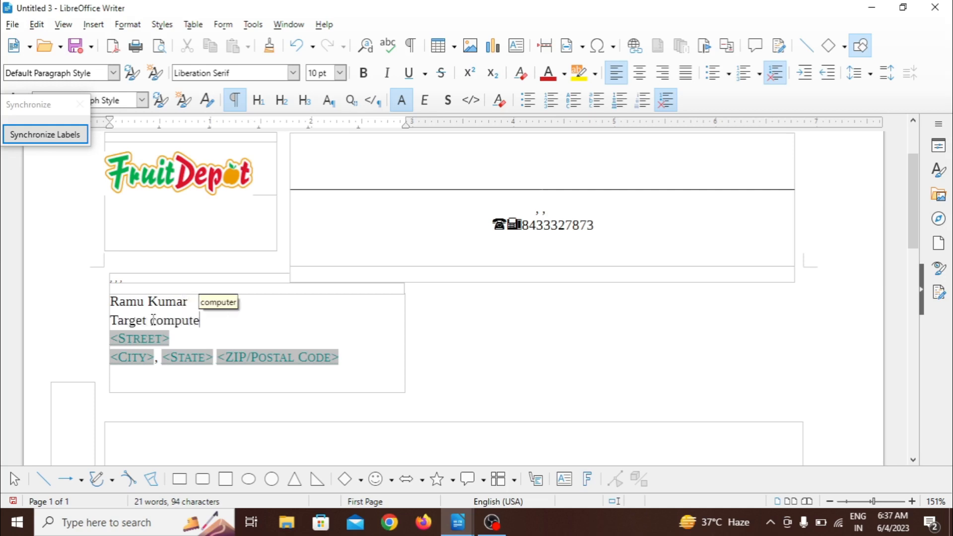
pyautogui.write('r ed')
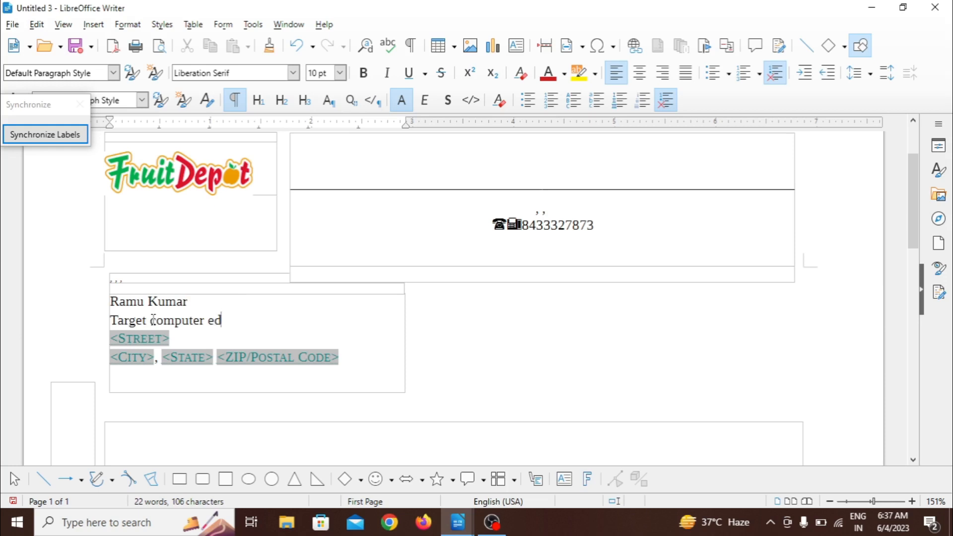
pyautogui.write('ucation in')
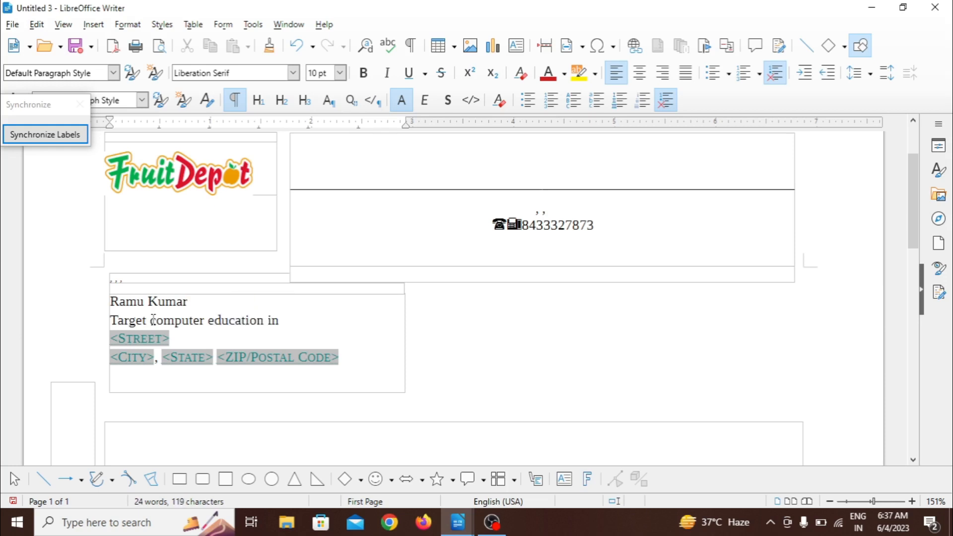
pyautogui.write('stitute')
# Step: Replace the street and city placeholders in the address block with the recipient's street and city
pyautogui.click(147, 340)
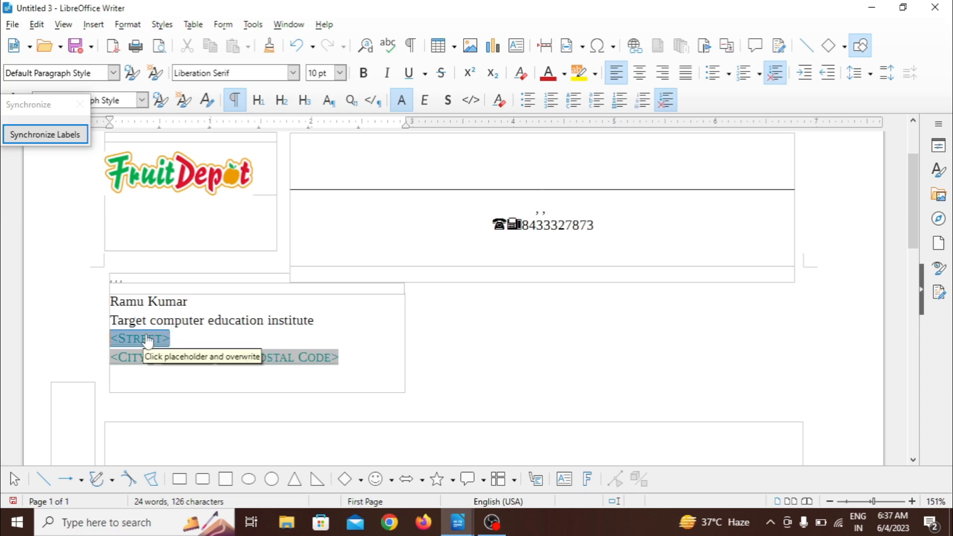
pyautogui.write('nwae')
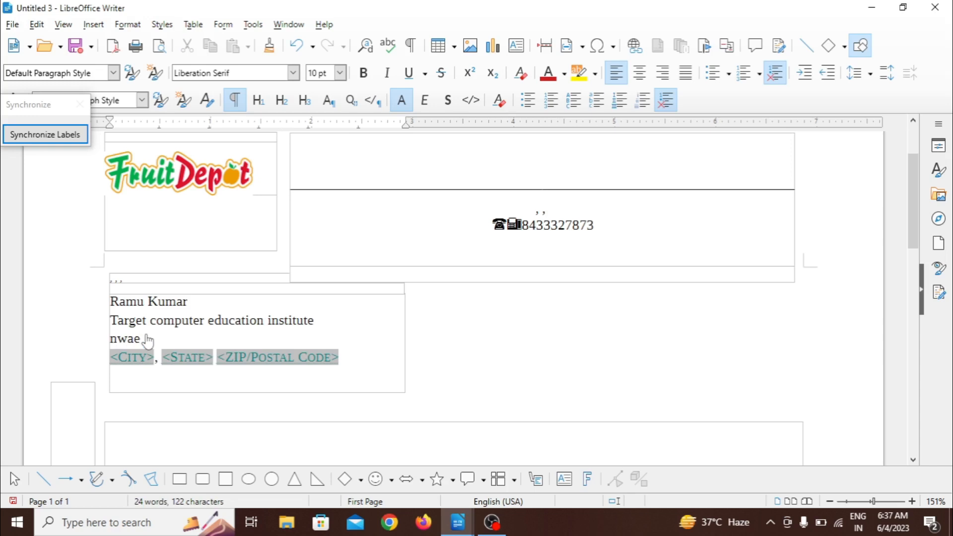
pyautogui.press('BackSpace')
pyautogui.write('da')
pyautogui.click(137, 362)
pyautogui.write('ambedka')
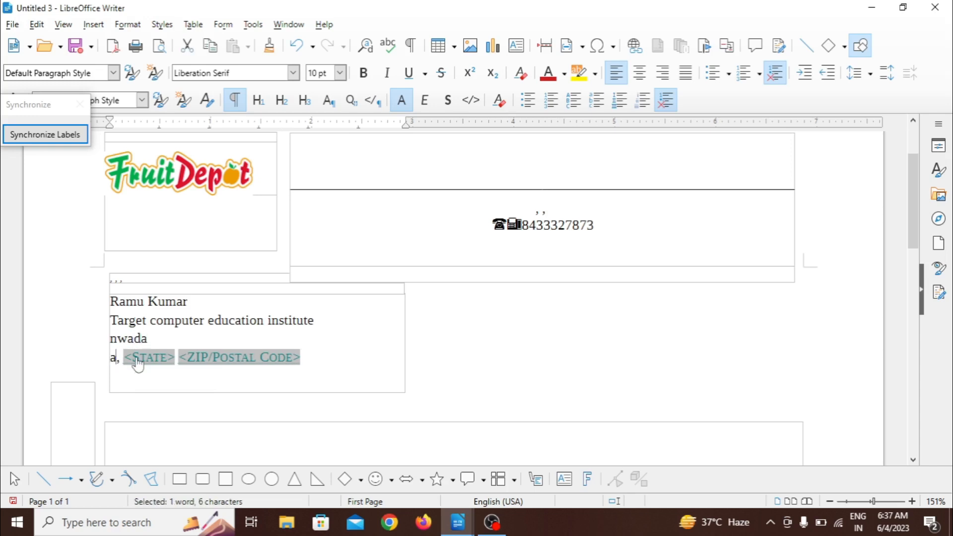
pyautogui.write('r nagar')
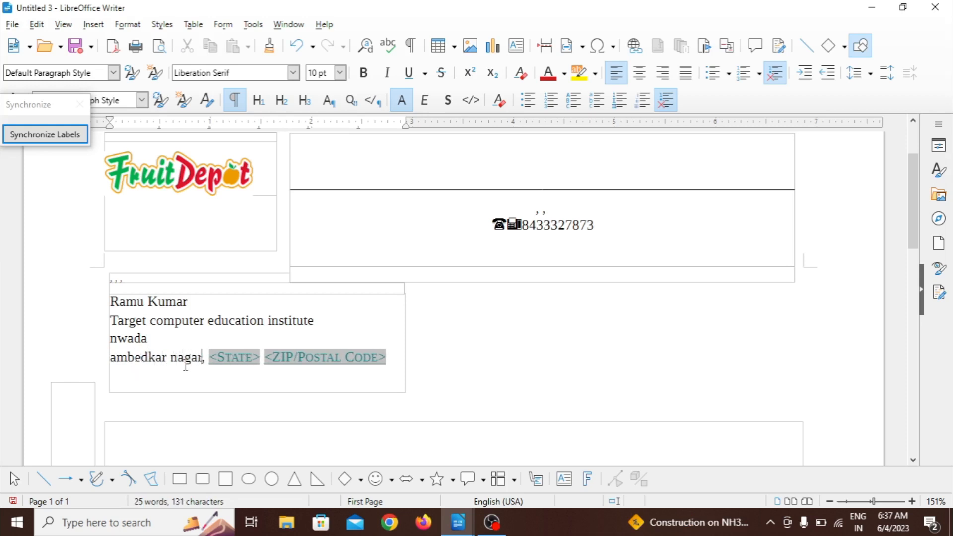
# Step: Fill in the recipient's state and postal code over the remaining placeholders in the address block
pyautogui.click(239, 363)
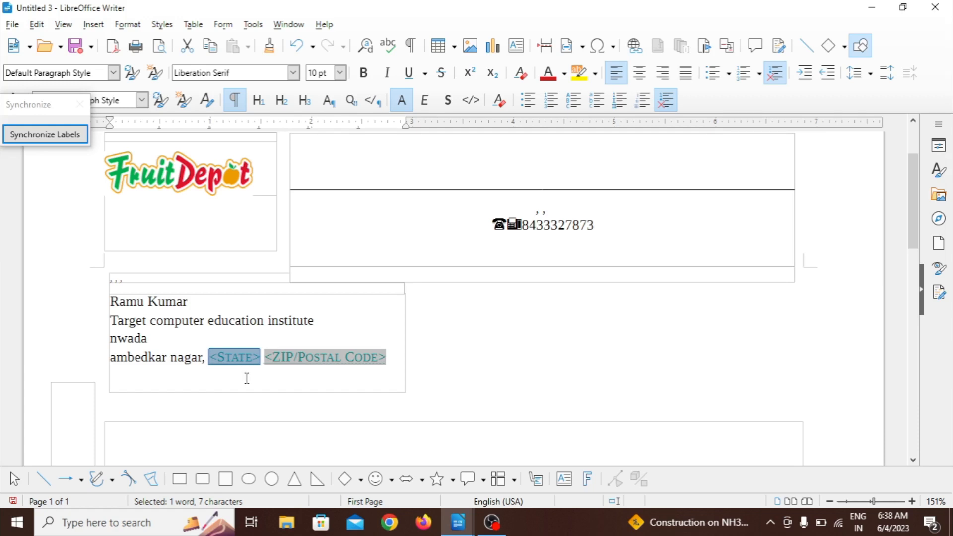
pyautogui.write('up')
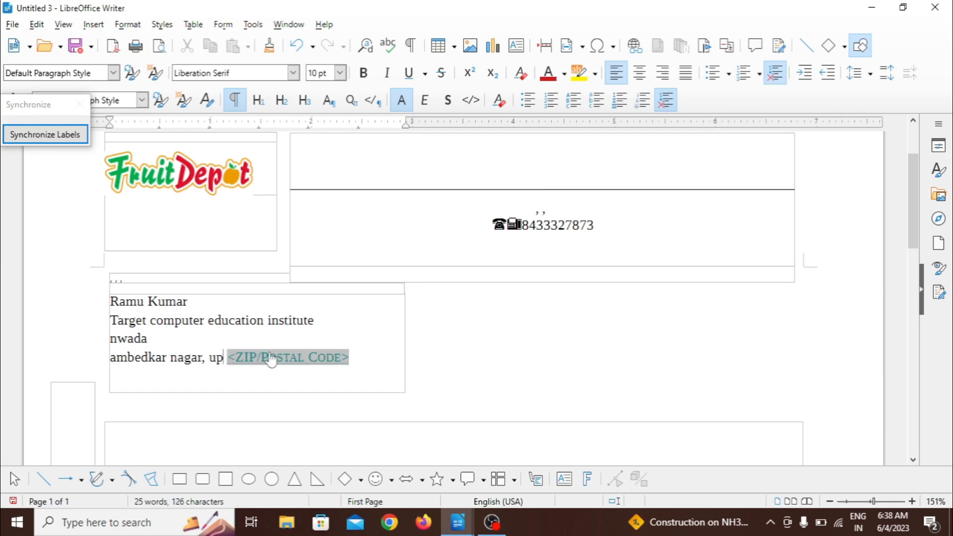
pyautogui.click(271, 358)
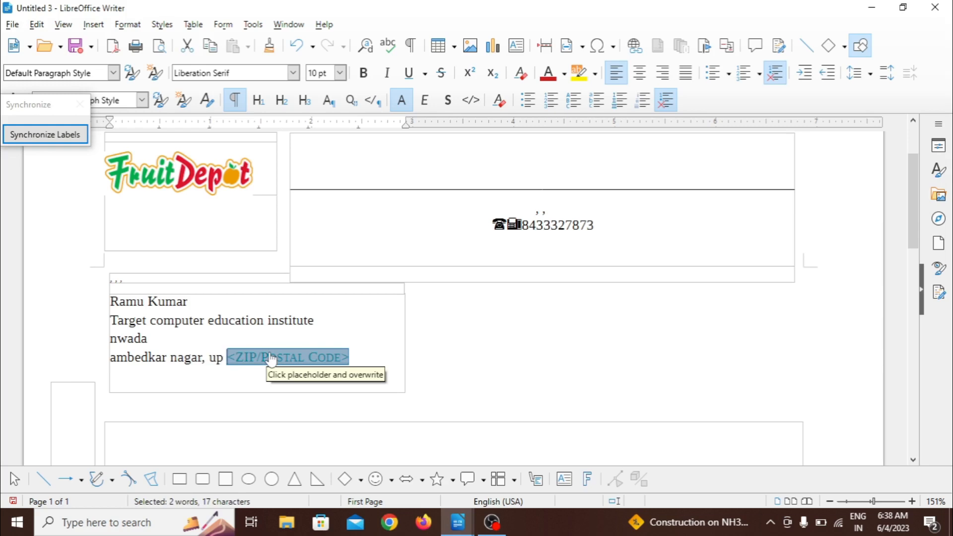
pyautogui.write('2')
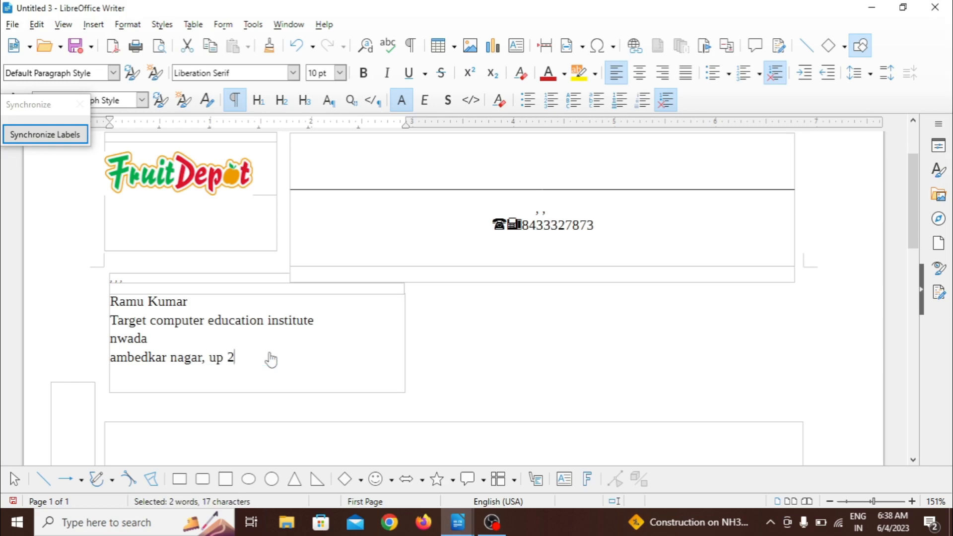
pyautogui.write('24149')
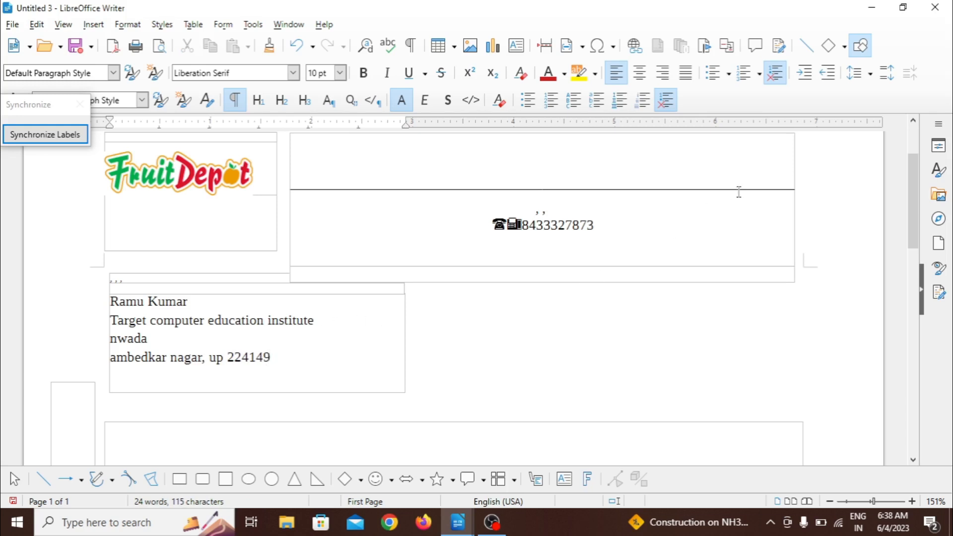
# Step: Enter "holiday" as the letter's subject and start a new paragraph below it
pyautogui.moveTo(913, 219); pyautogui.dragTo(914, 276)
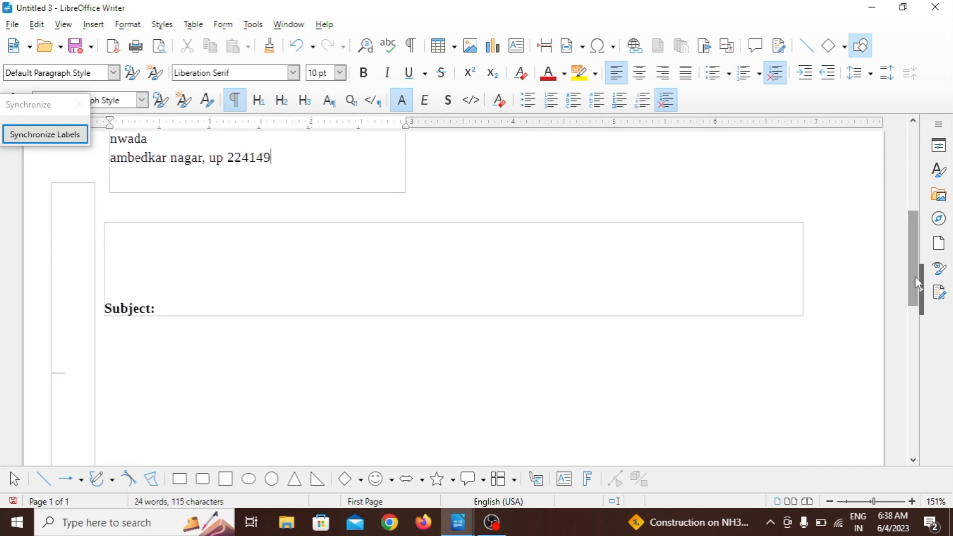
pyautogui.click(211, 305)
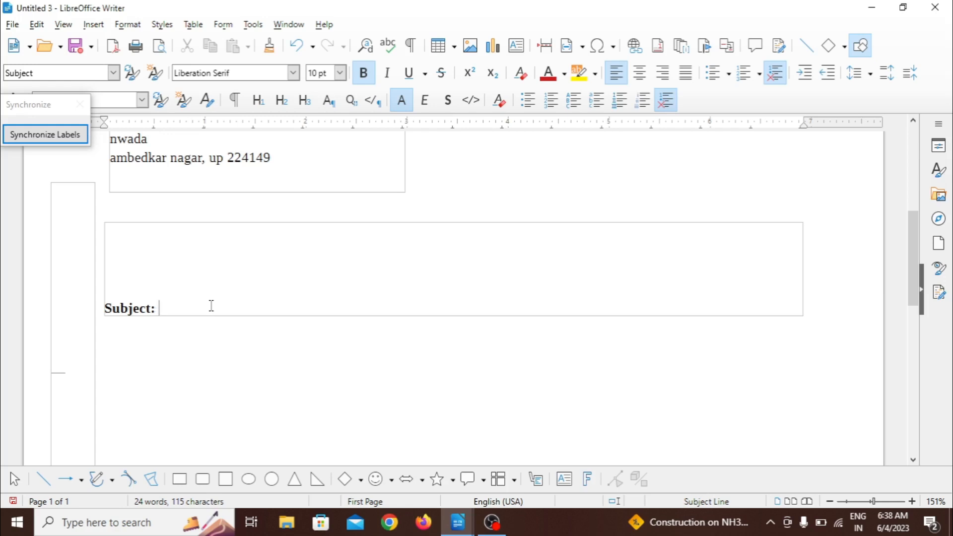
pyautogui.write('holiday')
pyautogui.press('Return')
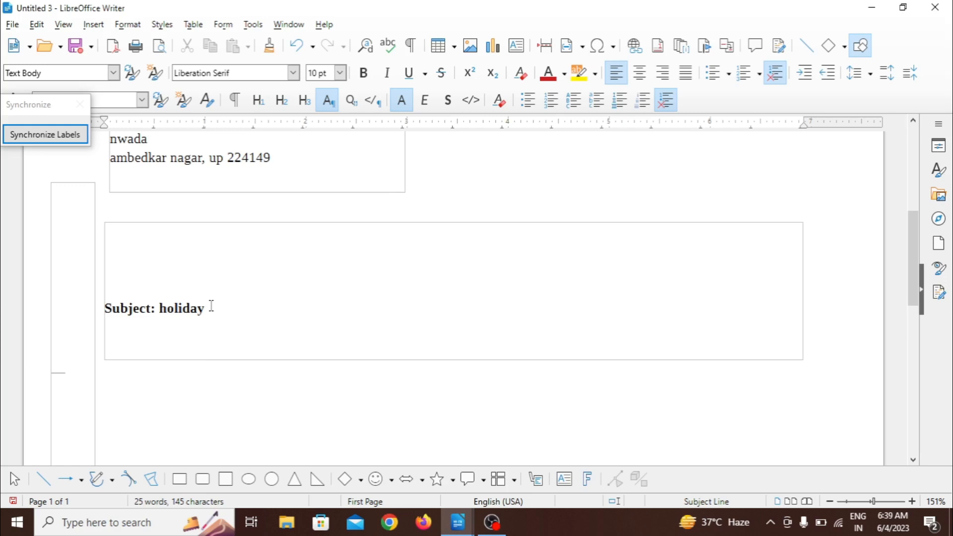
# Step: Write the salutation "sir" below the subject, followed by a new line reading "I beg to say that"
pyautogui.write('sir')
pyautogui.press('Return')
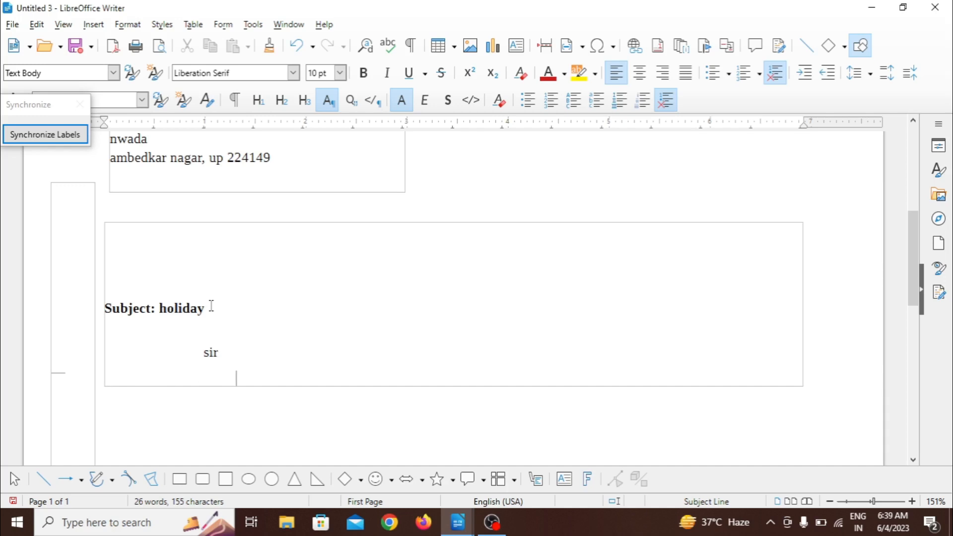
pyautogui.write('I beg to sa')
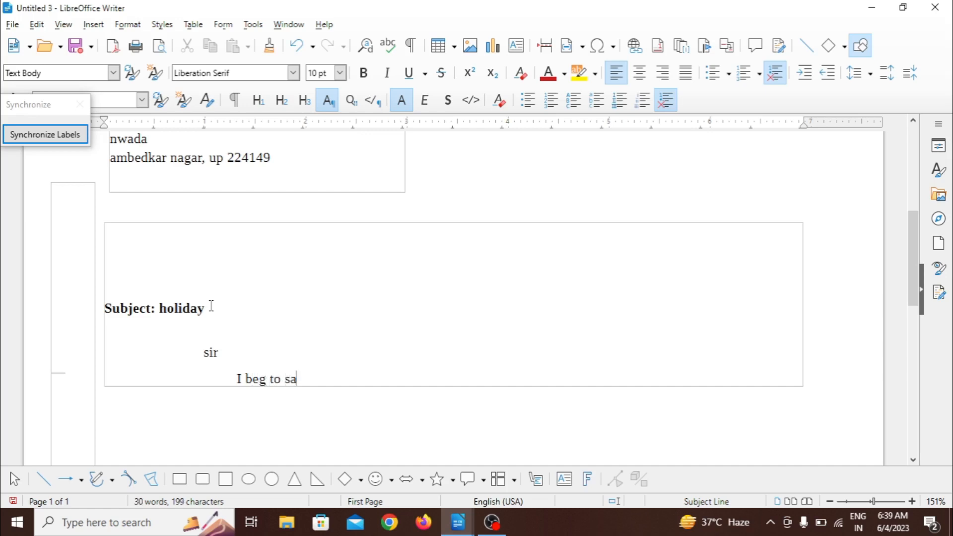
pyautogui.write('y that')
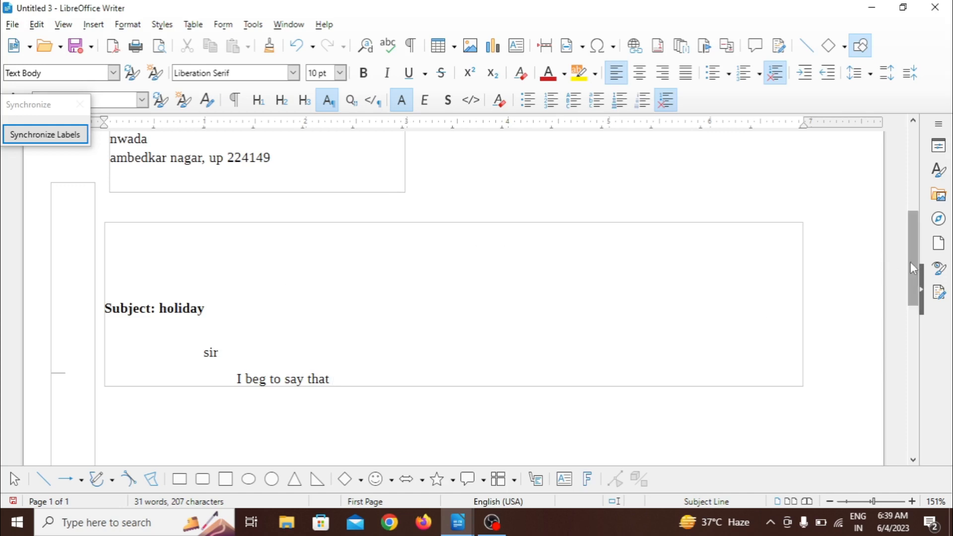
# Step: Check the finished letter's full-page layout in Print Preview, then return to editing
pyautogui.moveTo(914, 261); pyautogui.dragTo(916, 329)
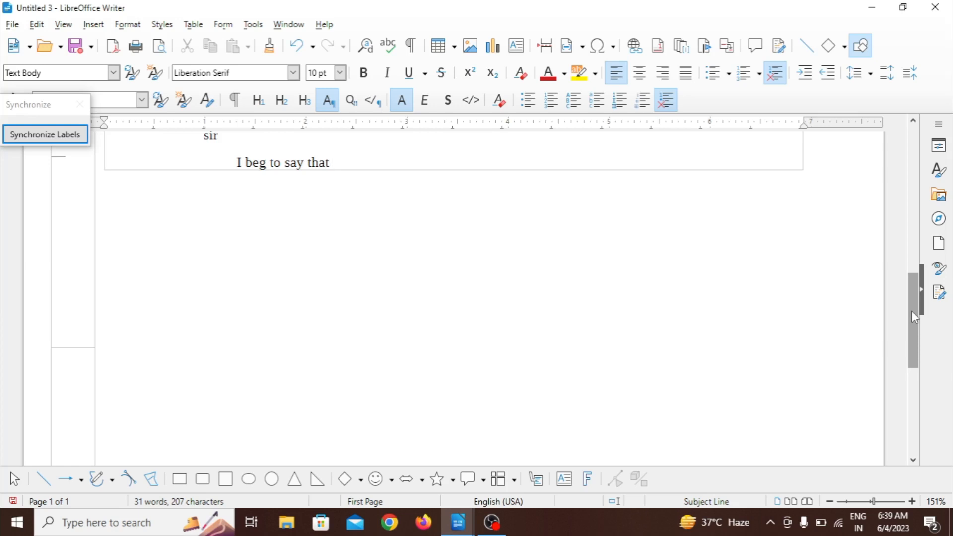
pyautogui.hotkey('ctrl', 'shift', 'o')
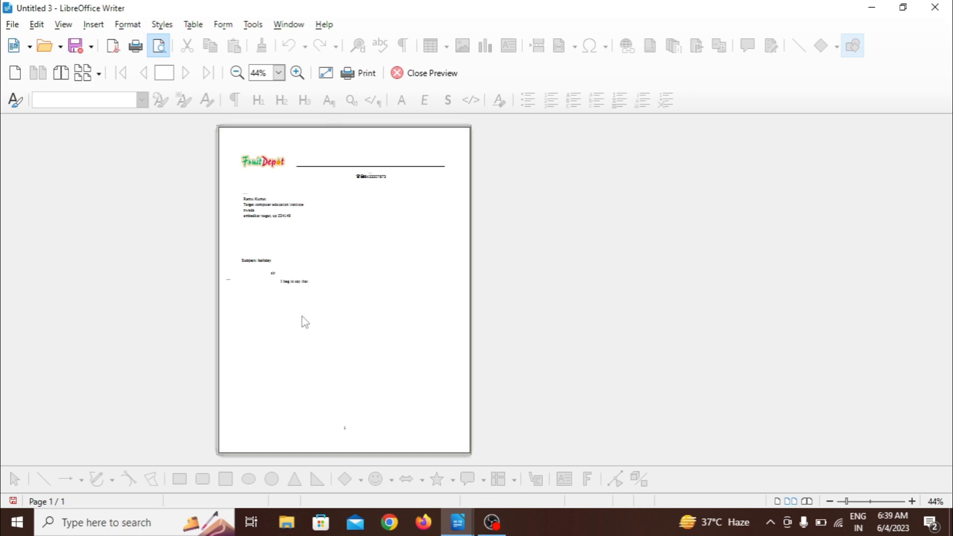
pyautogui.click(419, 77)
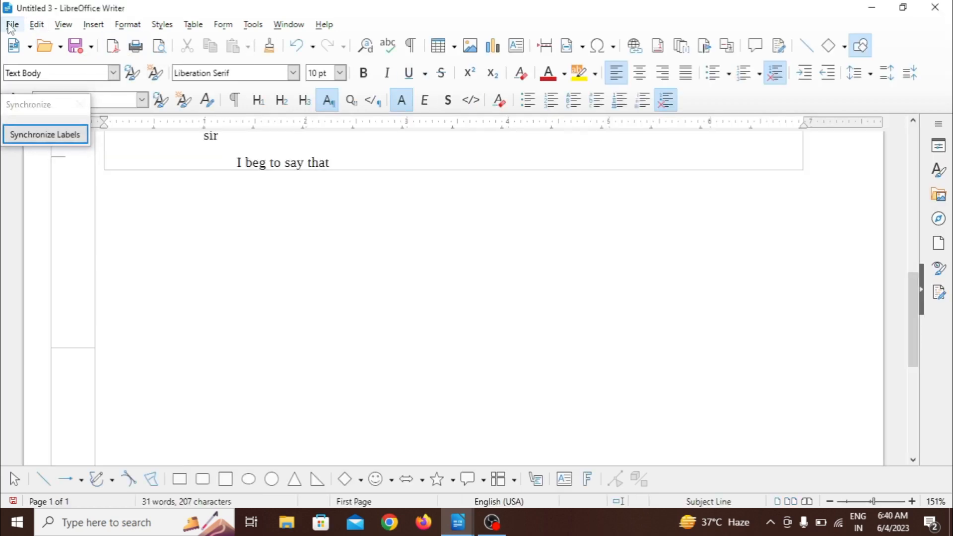
# Step: Create a business fax from My Fax Template with the Fax Wizard's default settings, overwriting the existing template file and enabling macros
pyautogui.click(12, 24)
pyautogui.moveTo(94, 123)
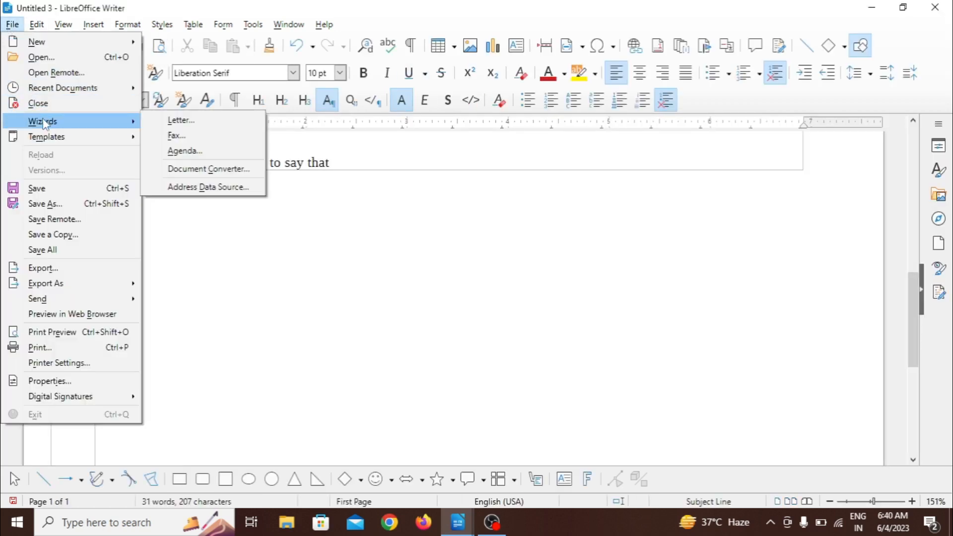
pyautogui.click(189, 136)
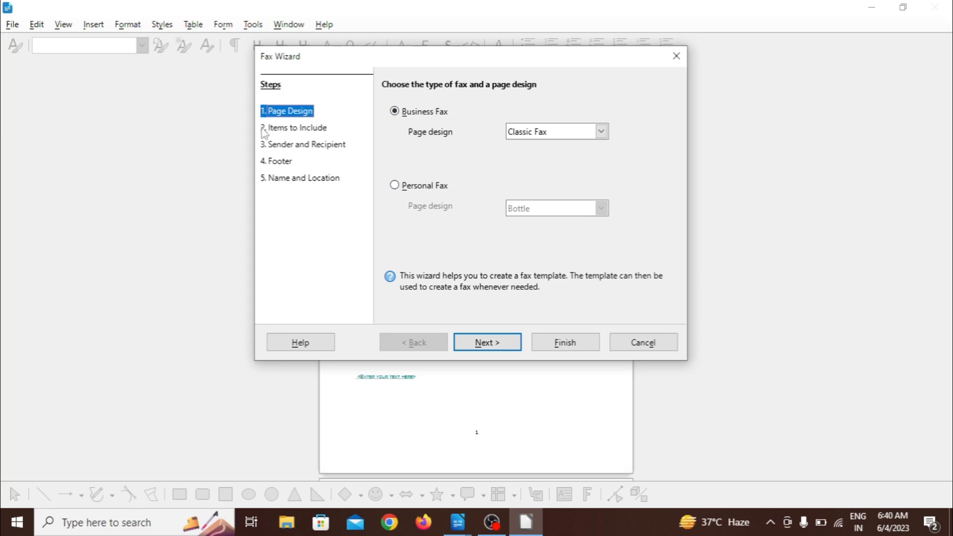
pyautogui.click(478, 347)
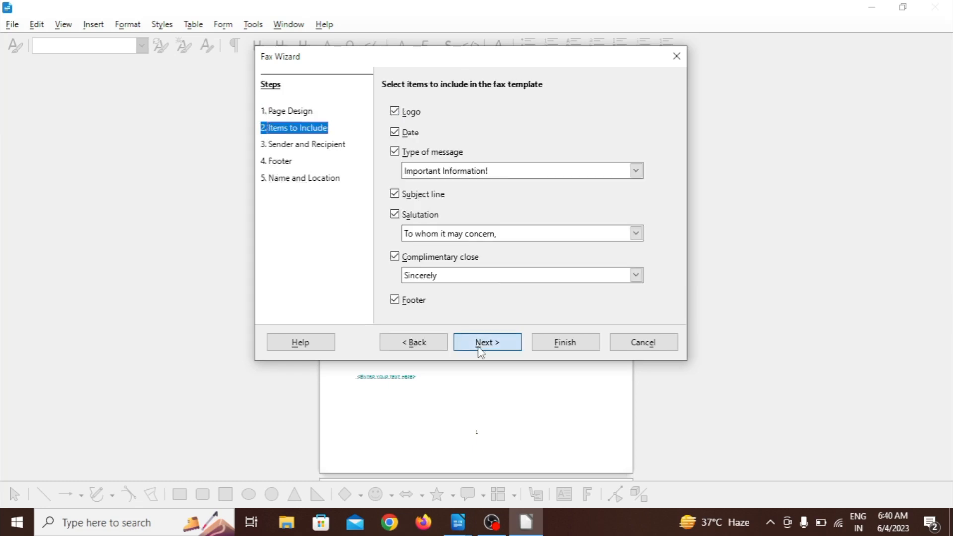
pyautogui.click(479, 347)
pyautogui.click(479, 347)
pyautogui.click(478, 347)
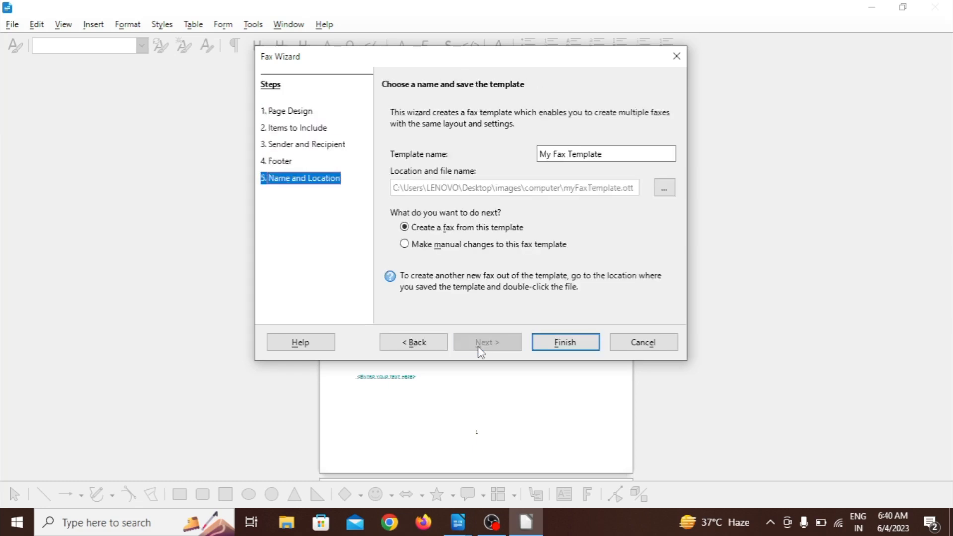
pyautogui.click(545, 350)
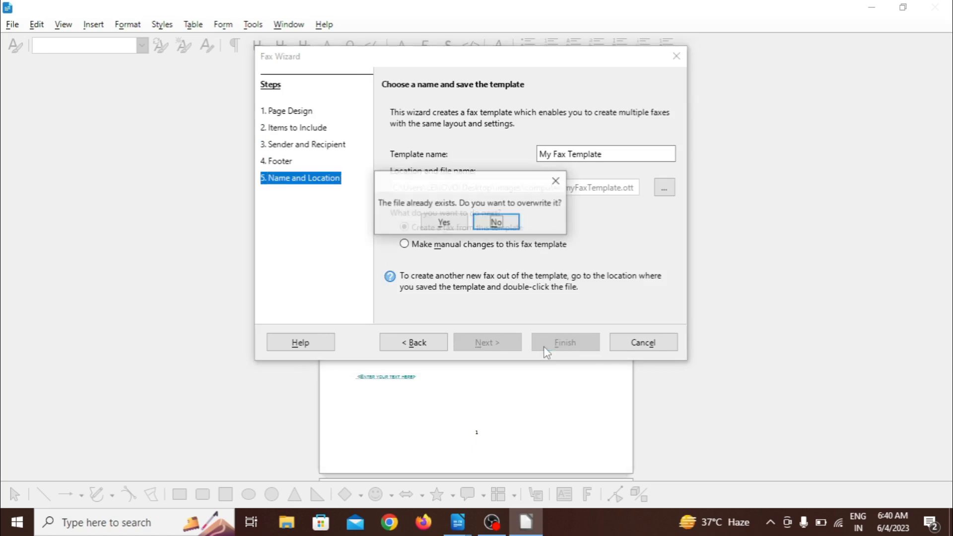
pyautogui.click(450, 224)
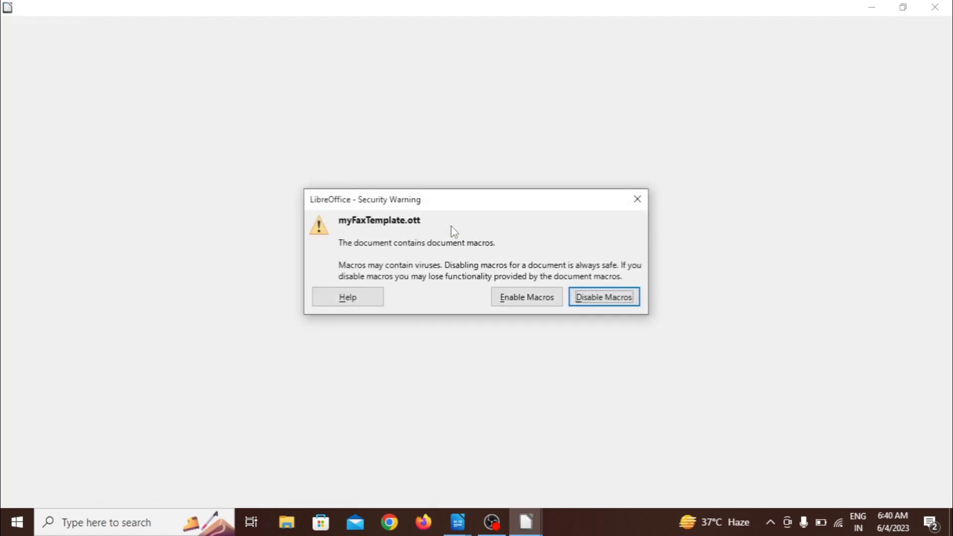
pyautogui.click(528, 303)
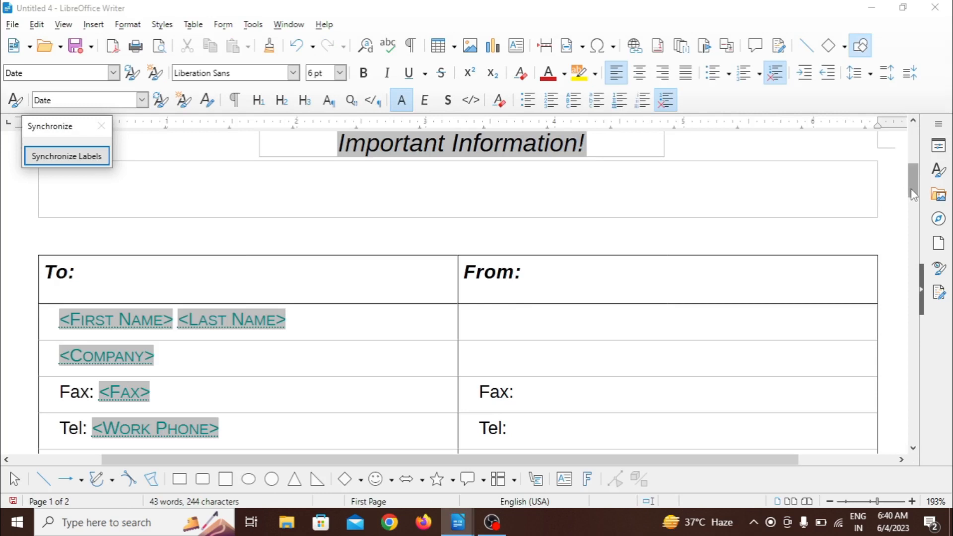
# Step: Add "JALALPUR" after the "To:" heading in the fax's recipient and sender table
pyautogui.moveTo(913, 193); pyautogui.dragTo(913, 203)
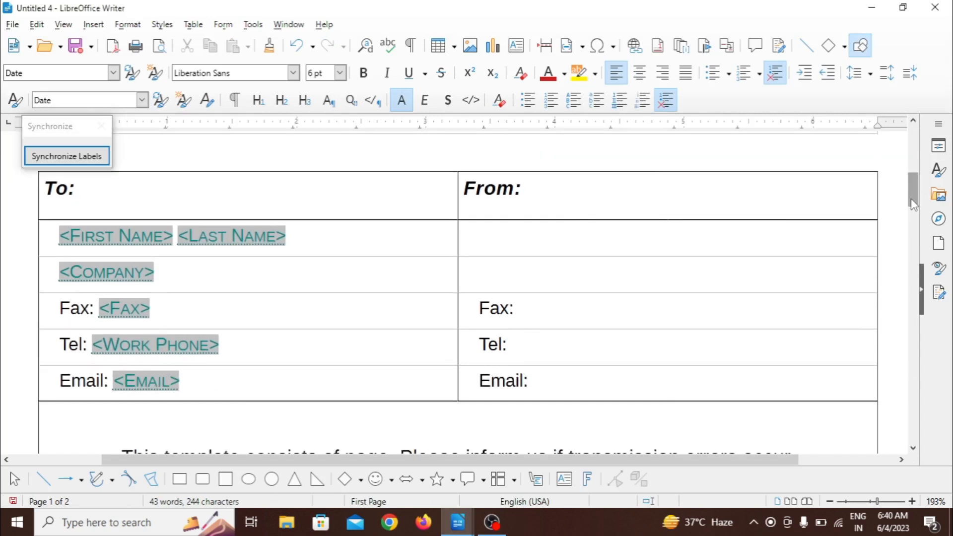
pyautogui.click(120, 197)
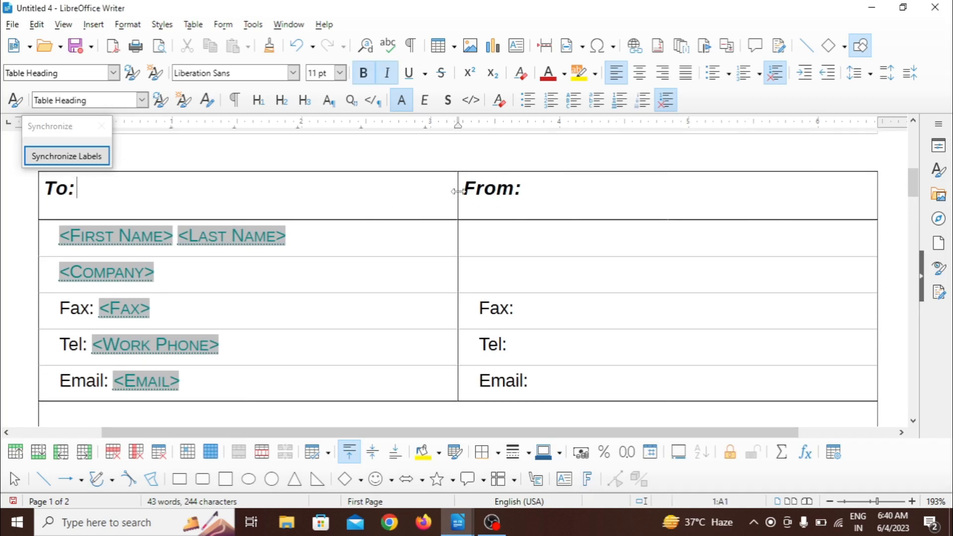
pyautogui.click(528, 190)
pyautogui.click(92, 188)
pyautogui.write('JALALPUR')
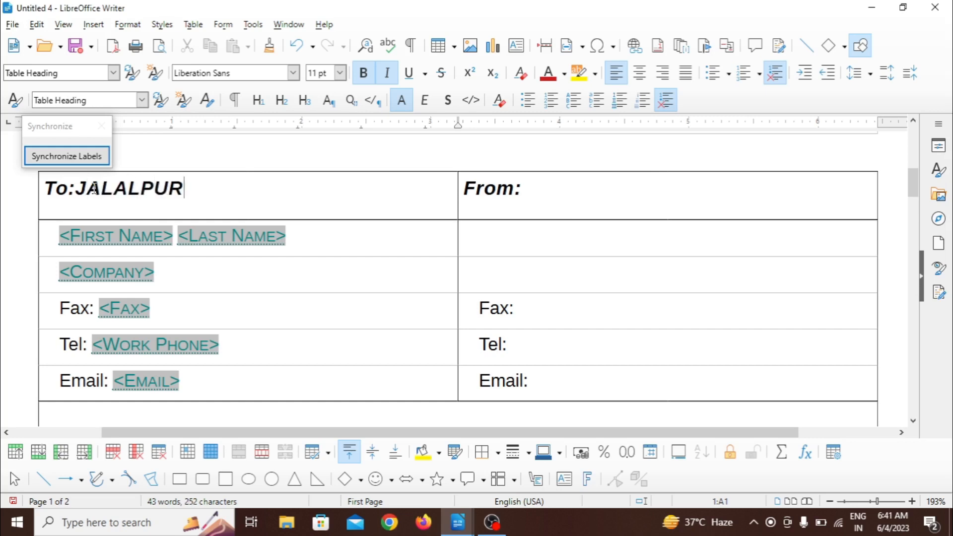
# Step: Replace the first and last name placeholders under the "To:" heading with the recipient's name, capitalizing its first letter
pyautogui.click(108, 237)
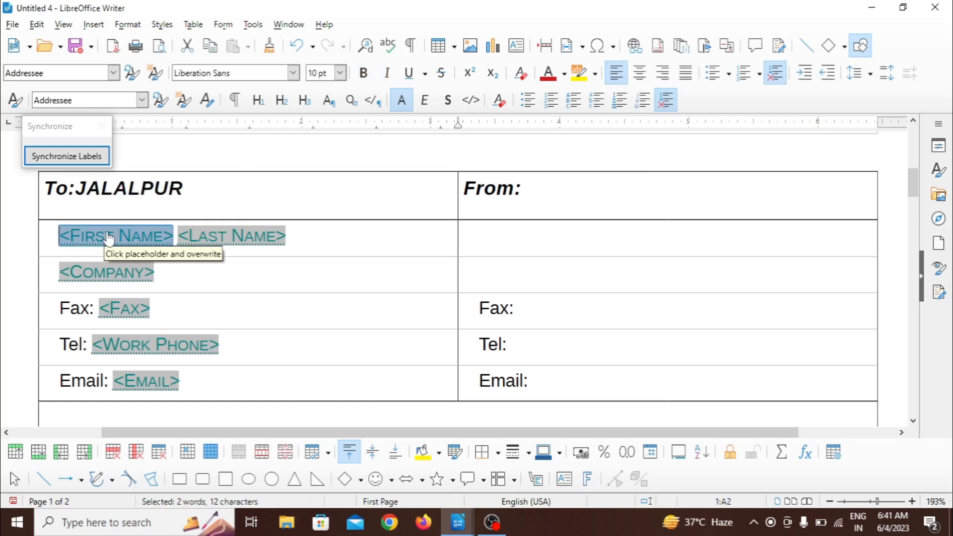
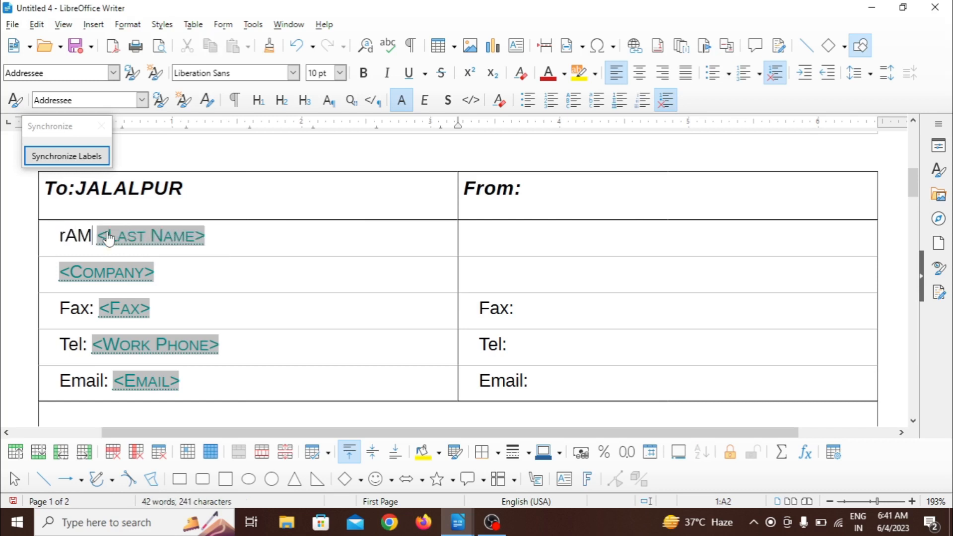
pyautogui.click(131, 241)
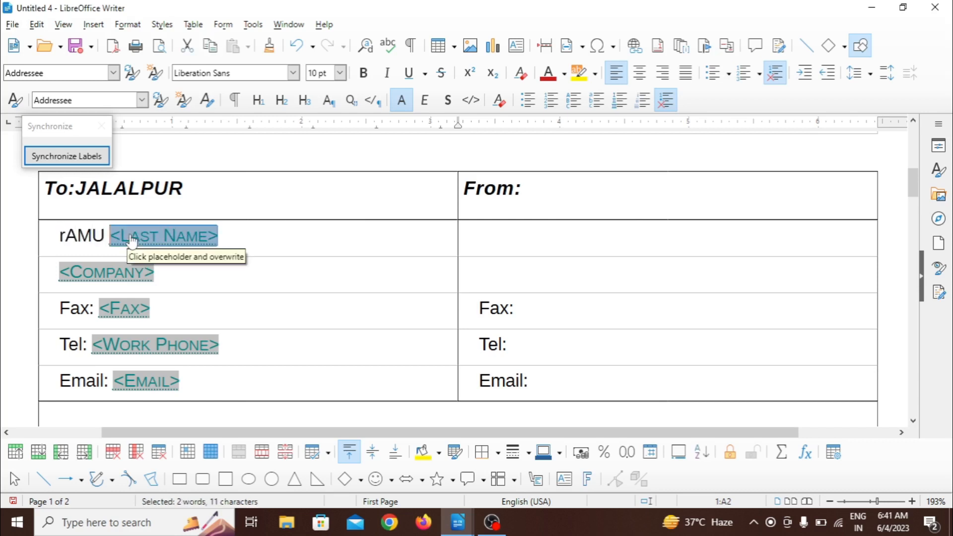
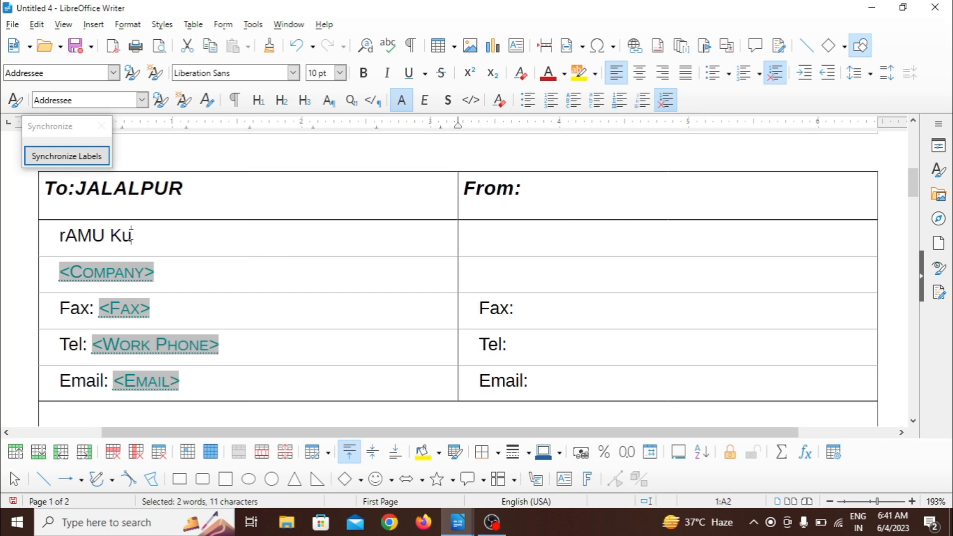
pyautogui.click(67, 234)
pyautogui.press('BackSpace')
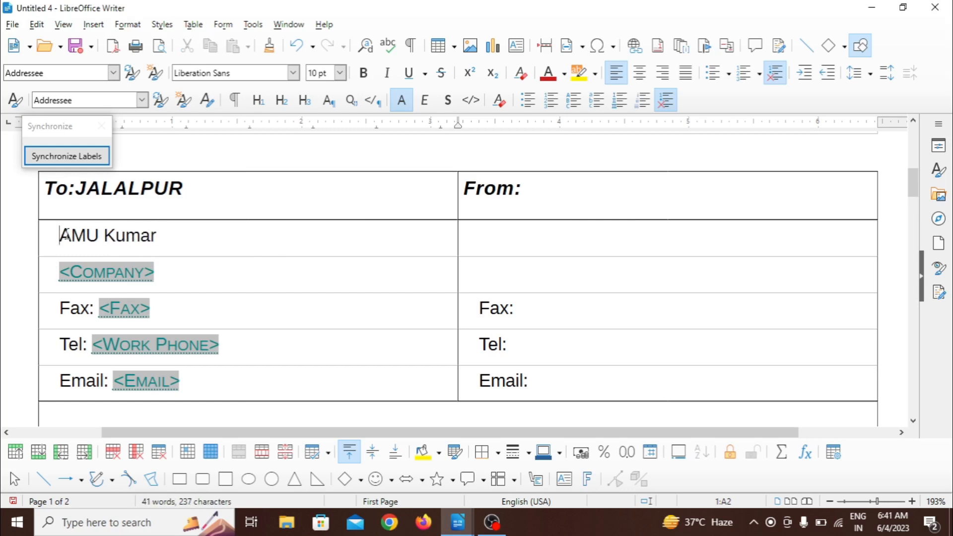
pyautogui.write('R')
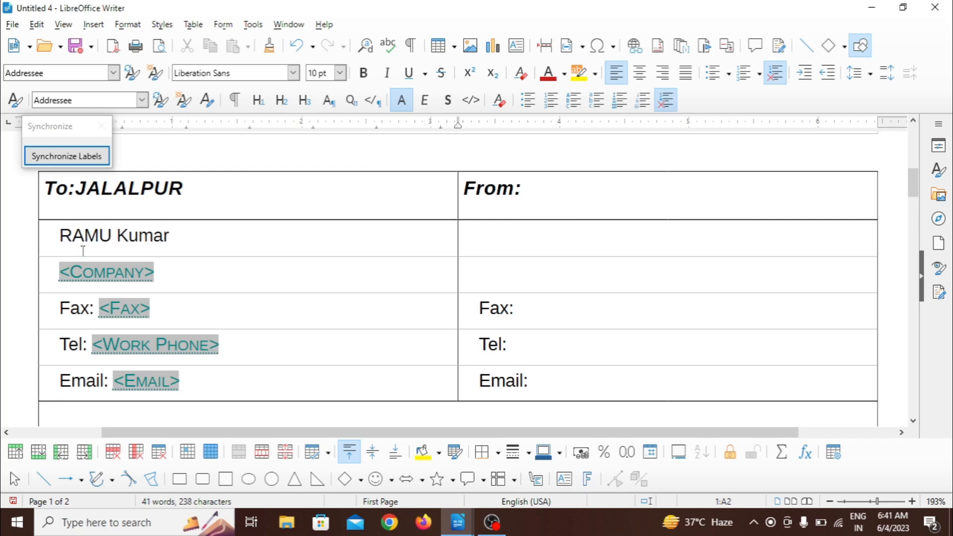
# Step: Replace the recipient's company placeholder with "Trget computer education institute"
pyautogui.click(89, 272)
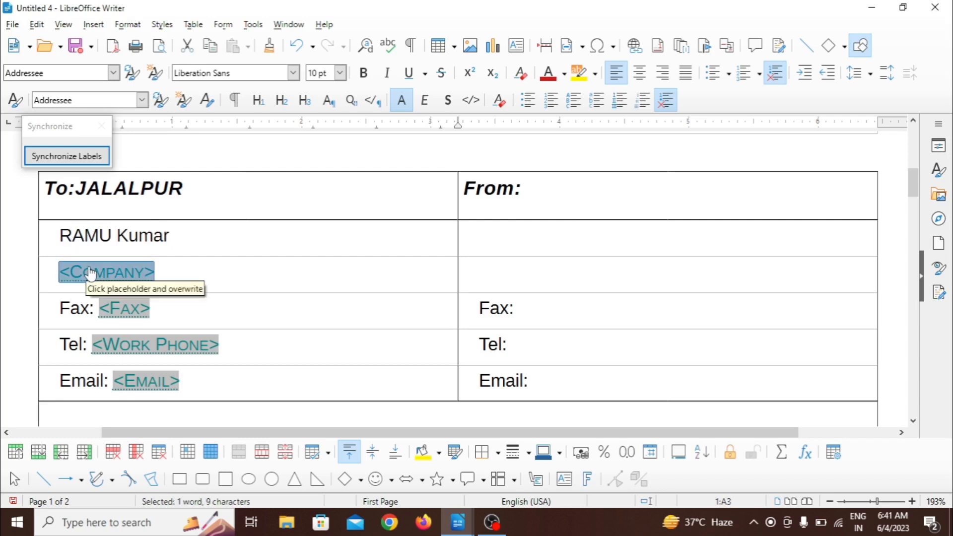
pyautogui.write('T')
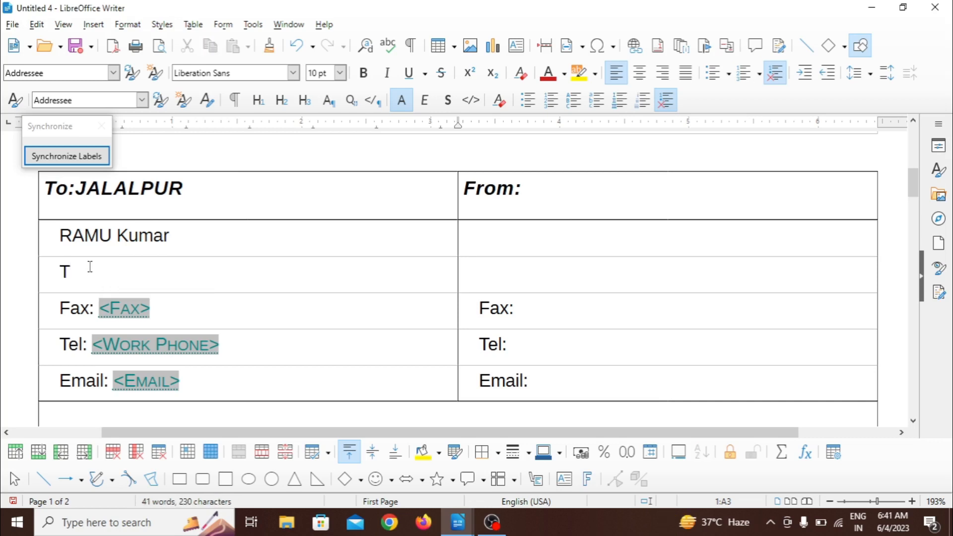
pyautogui.write('rget computer')
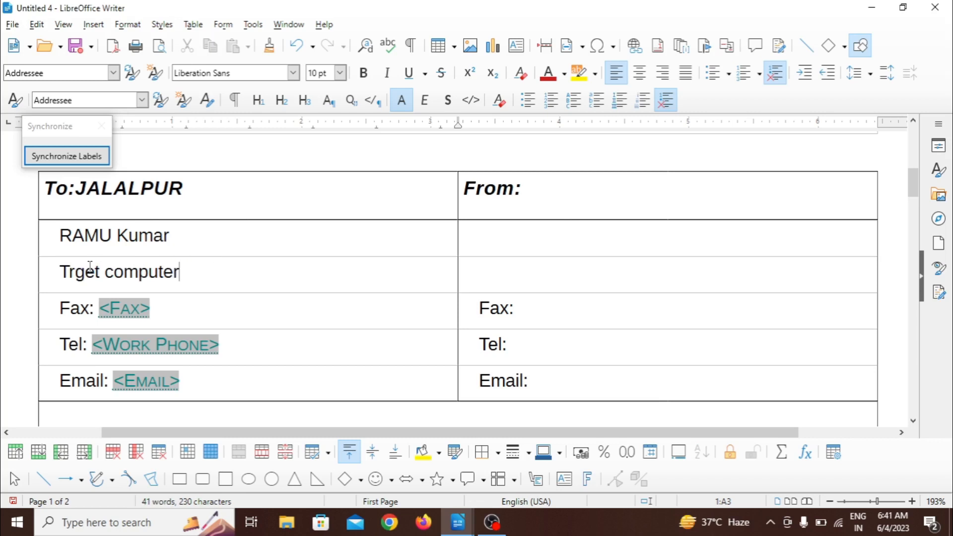
pyautogui.write(' educat')
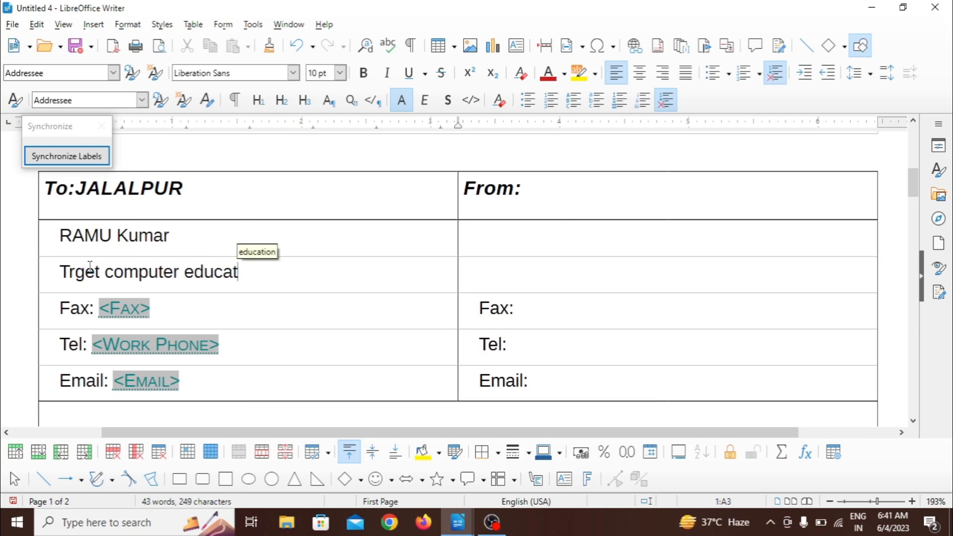
pyautogui.write('ion instit')
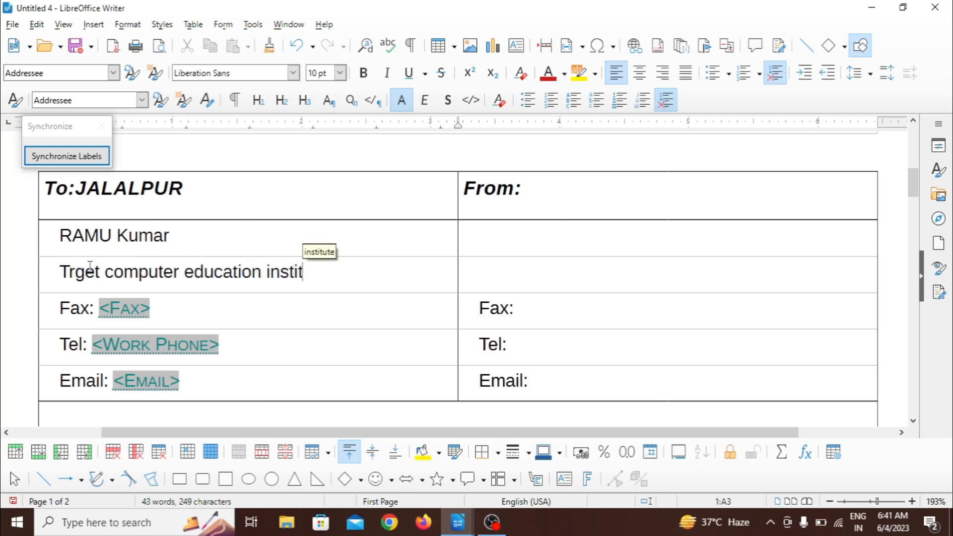
pyautogui.press('Return')
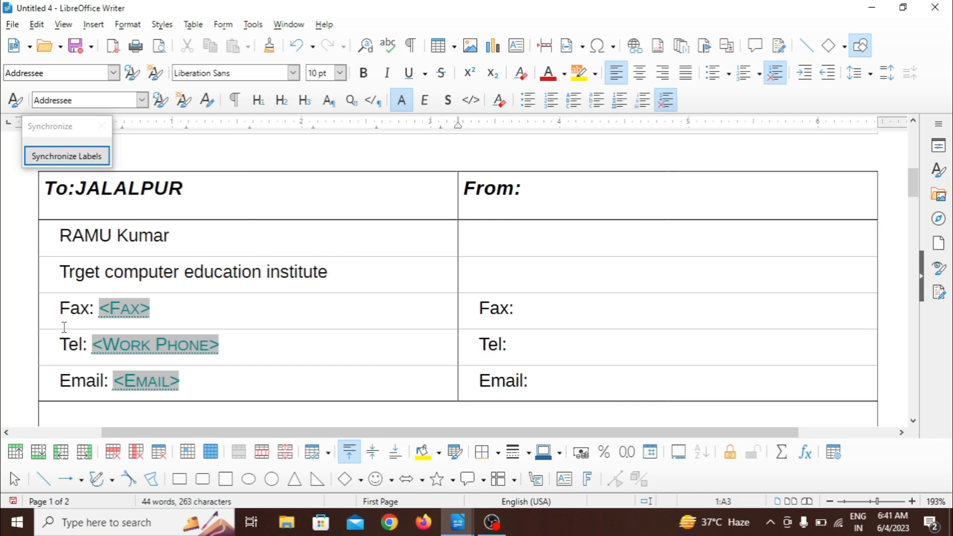
# Step: Fill in the recipient's fax number and work phone number in place of their placeholders
pyautogui.click(123, 310)
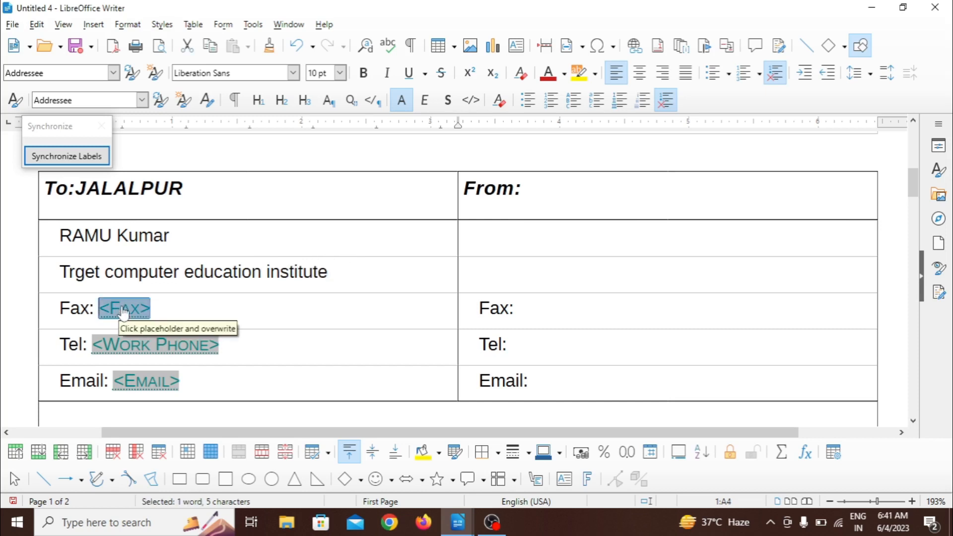
pyautogui.write('57')
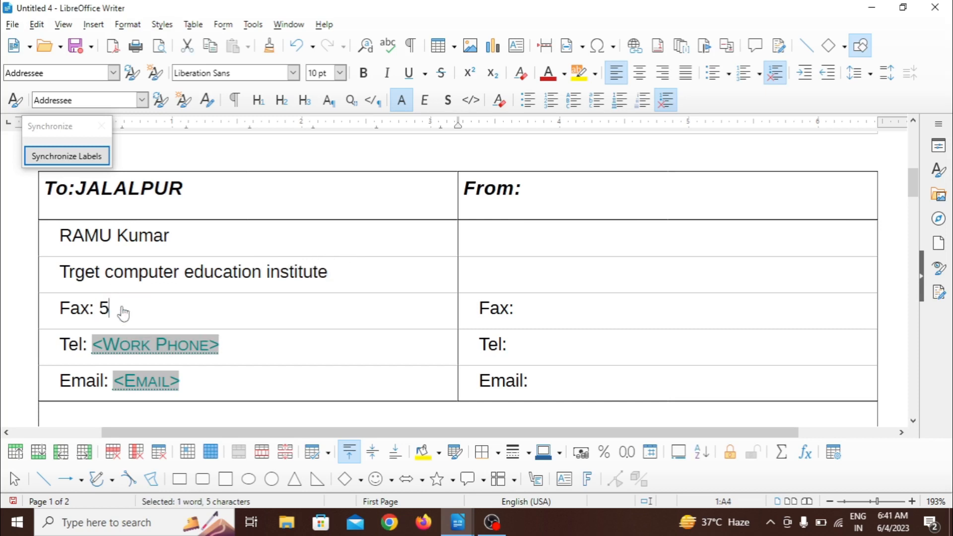
pyautogui.click(132, 346)
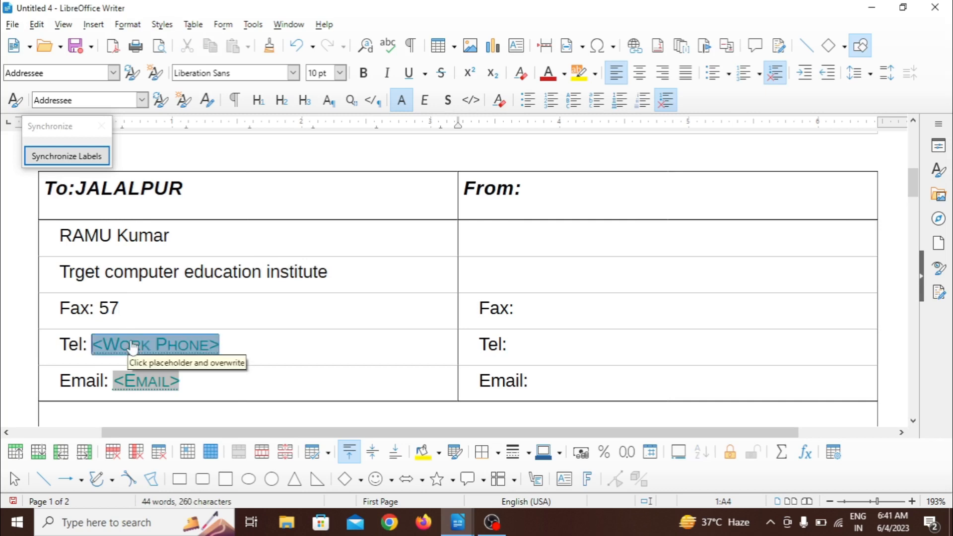
pyautogui.write('56')
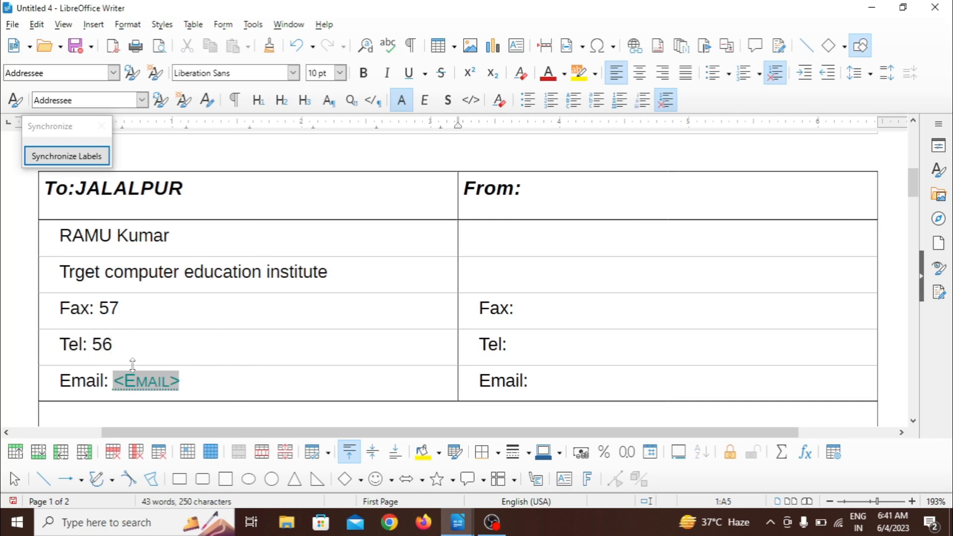
# Step: Replace the recipient's email placeholder with the recipient's e-mail address
pyautogui.click(135, 383)
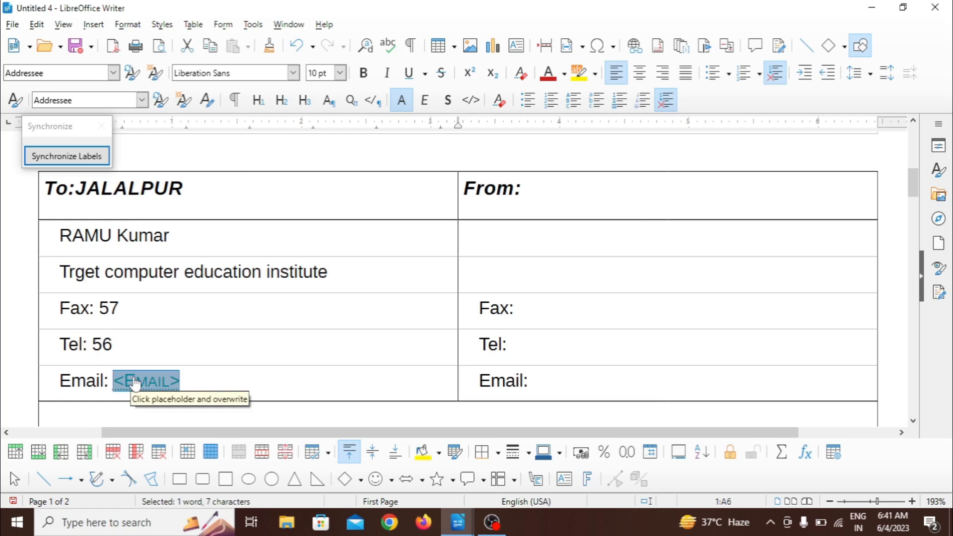
pyautogui.write('rm')
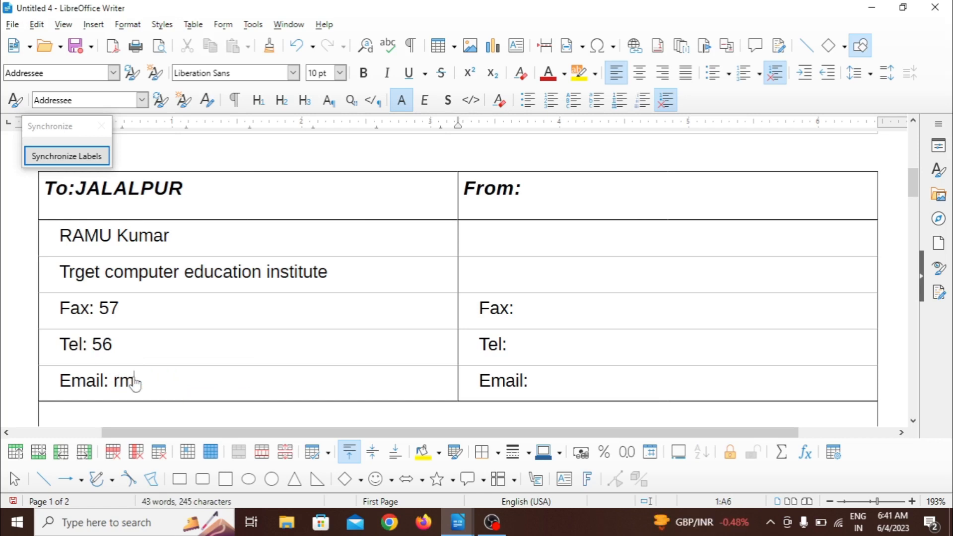
pyautogui.press('BackSpace')
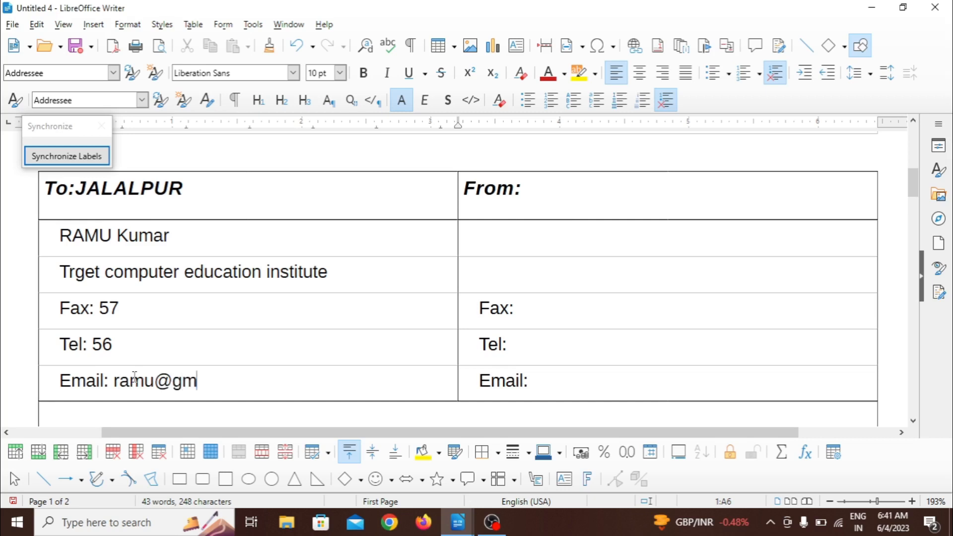
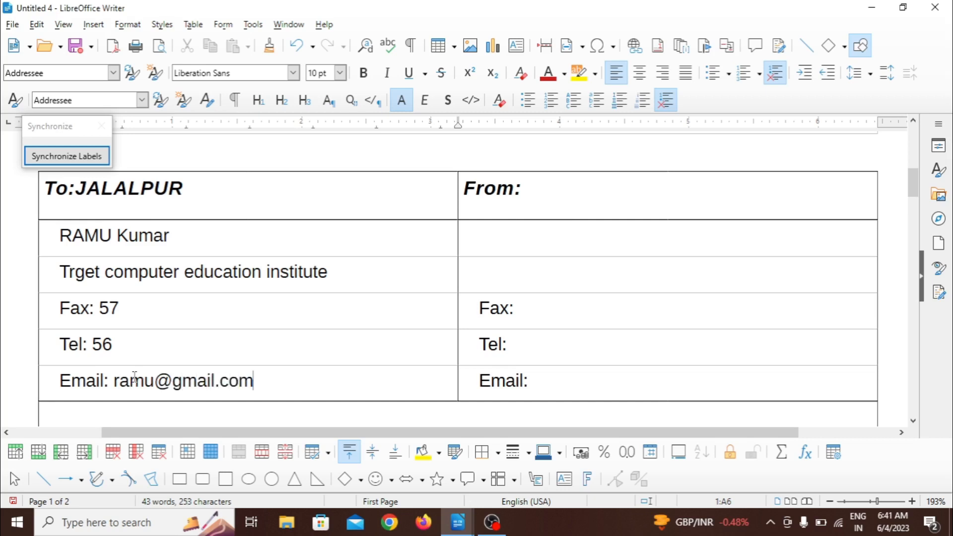
# Step: Add "newada" after the "From:" heading and enter the sender's name in the cell below it
pyautogui.click(547, 185)
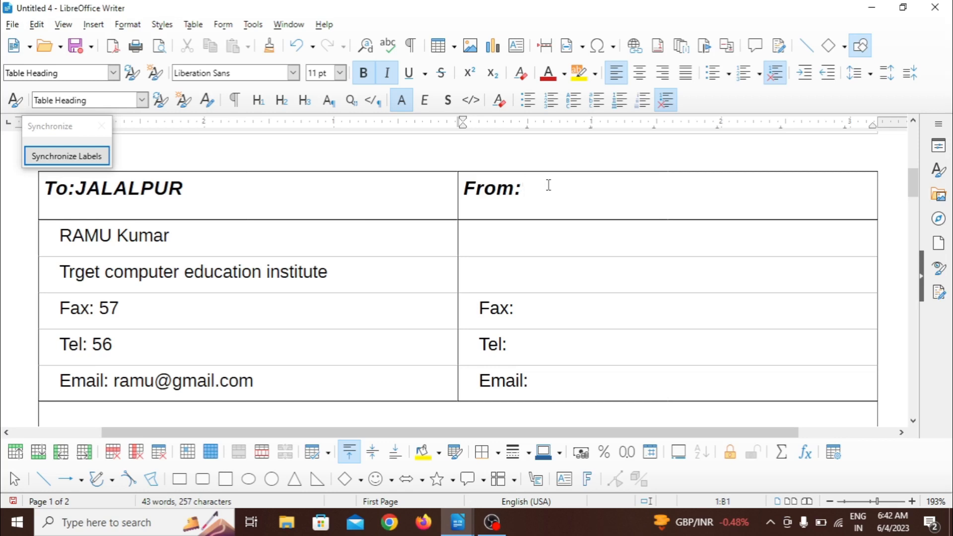
pyautogui.write('newada')
pyautogui.click(502, 234)
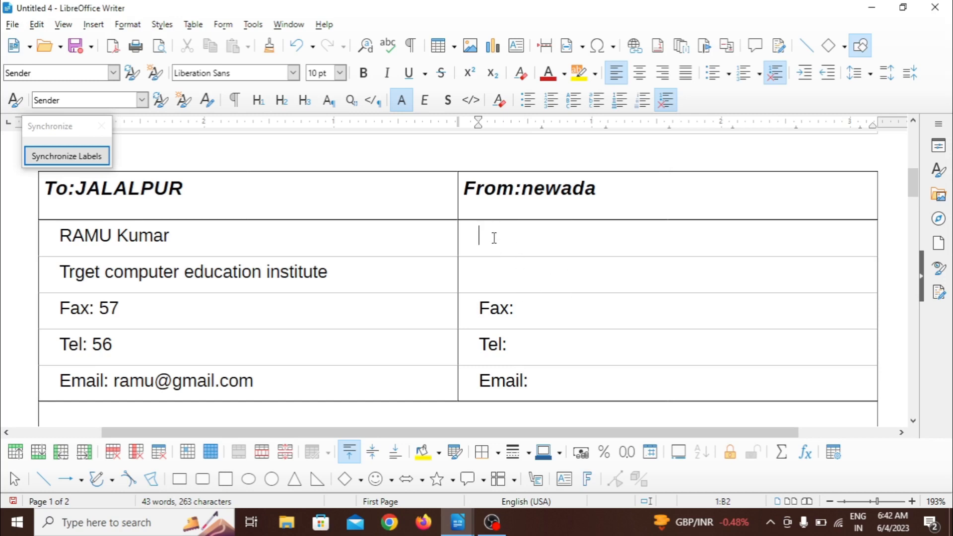
pyautogui.write('shubham sir')
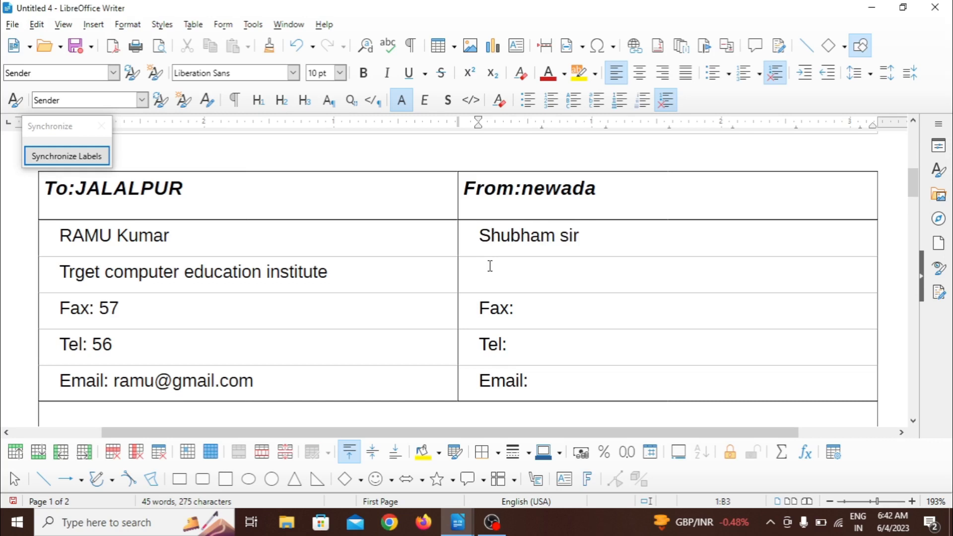
# Step: Enter "tcei" as the sender's company and fill in the sender's fax number
pyautogui.write('tcei')
pyautogui.click(535, 310)
pyautogui.write('6577')
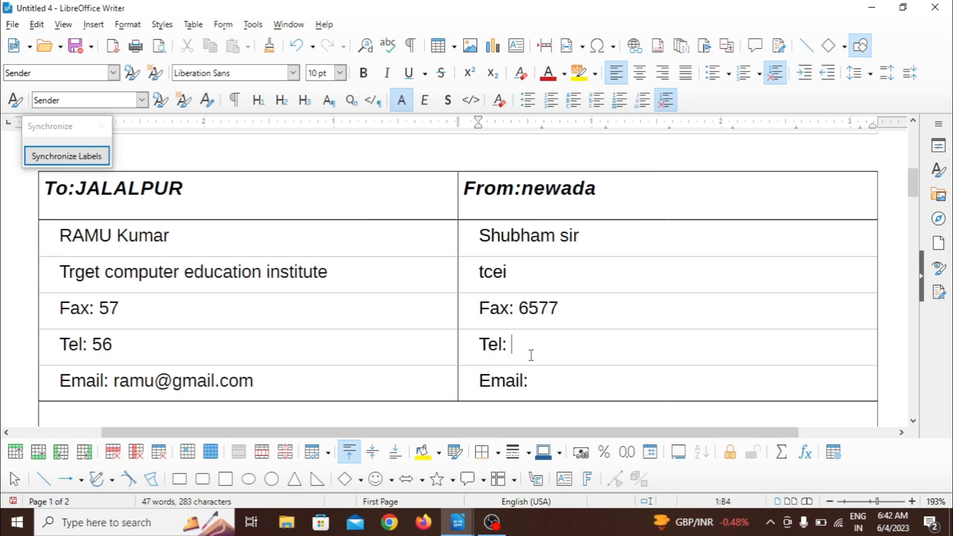
# Step: Fill in the sender's telephone number and e-mail address in the "From:" column
pyautogui.click(531, 353)
pyautogui.write('576')
pyautogui.click(538, 378)
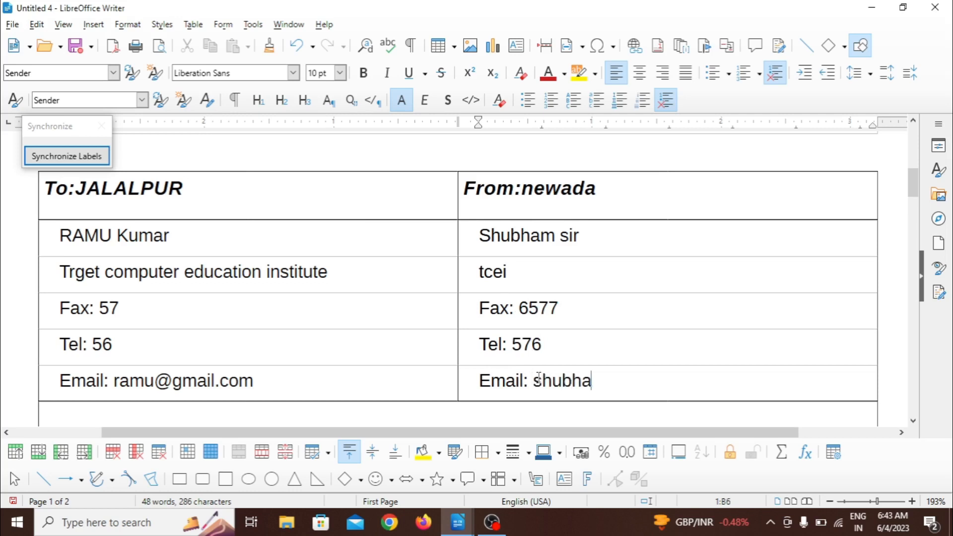
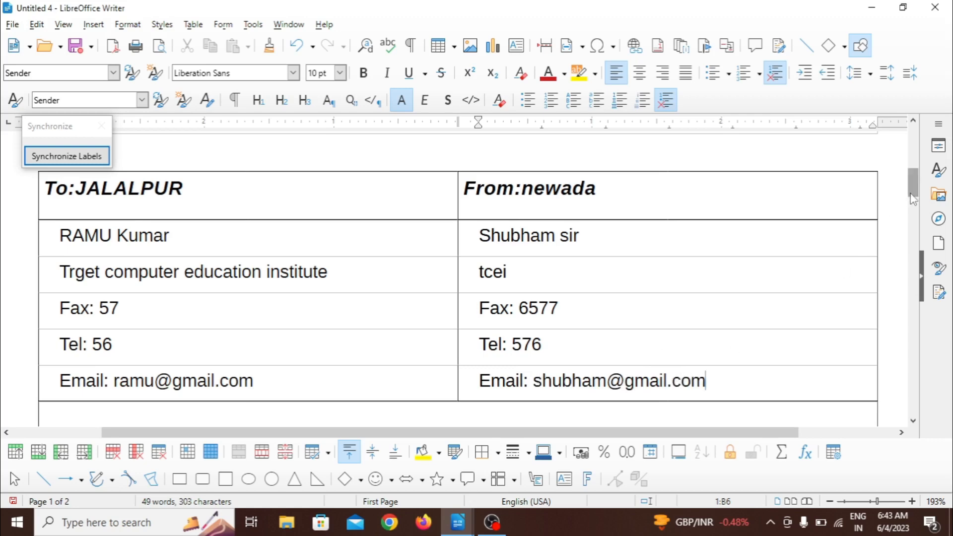
# Step: Write the sample body text "asdadkasjhda" below the fax's "it may concern," salutation line
pyautogui.moveTo(910, 193); pyautogui.dragTo(923, 251)
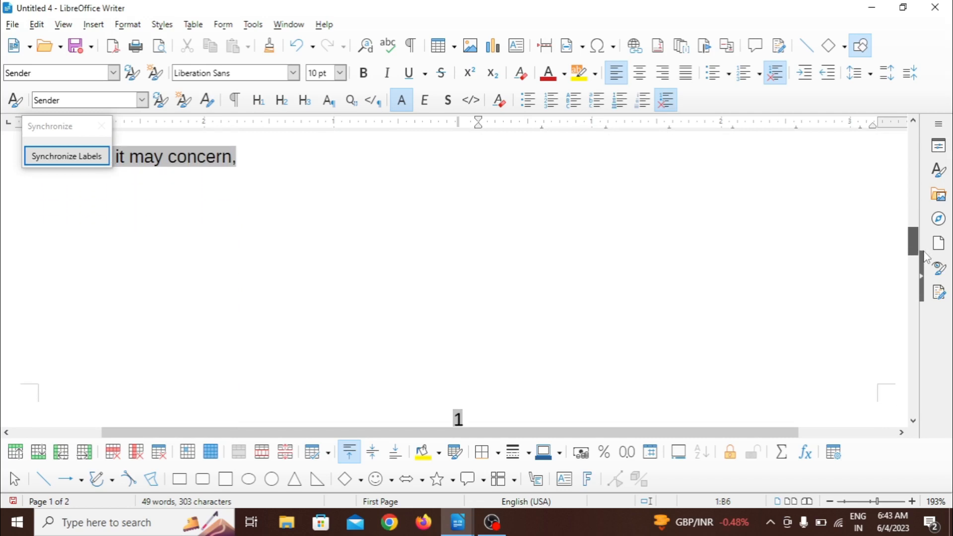
pyautogui.click(304, 167)
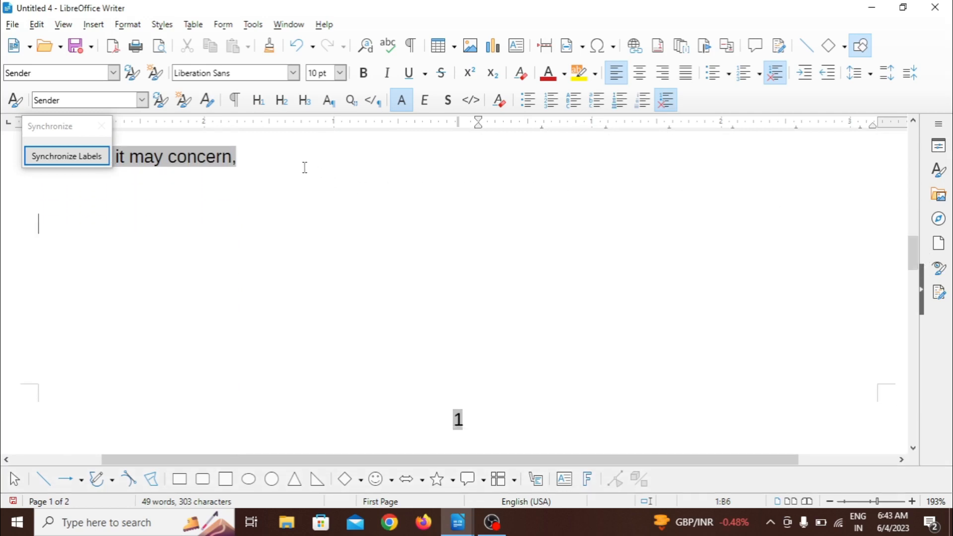
pyautogui.write('asdadkasjhda')
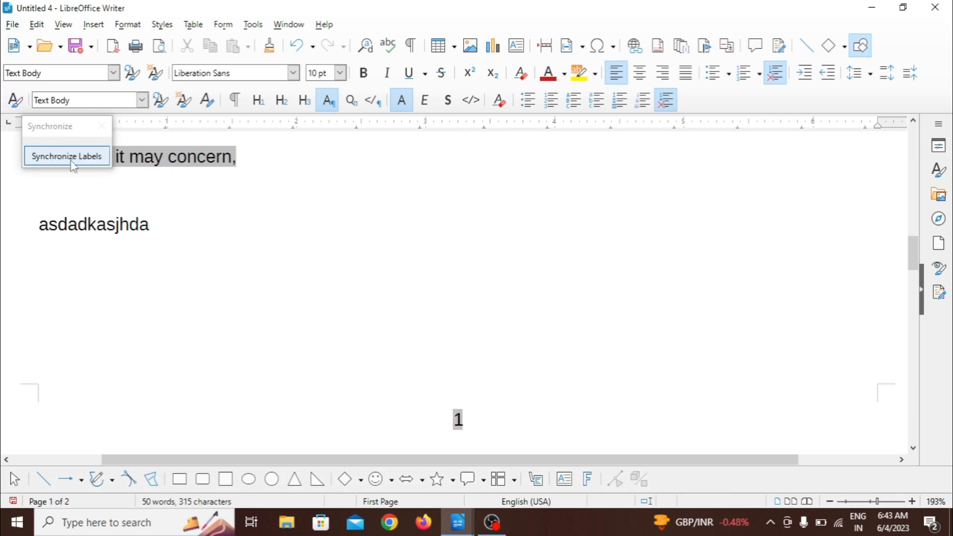
# Step: Create a new blank text document
pyautogui.hotkey('ctrl', 'n')
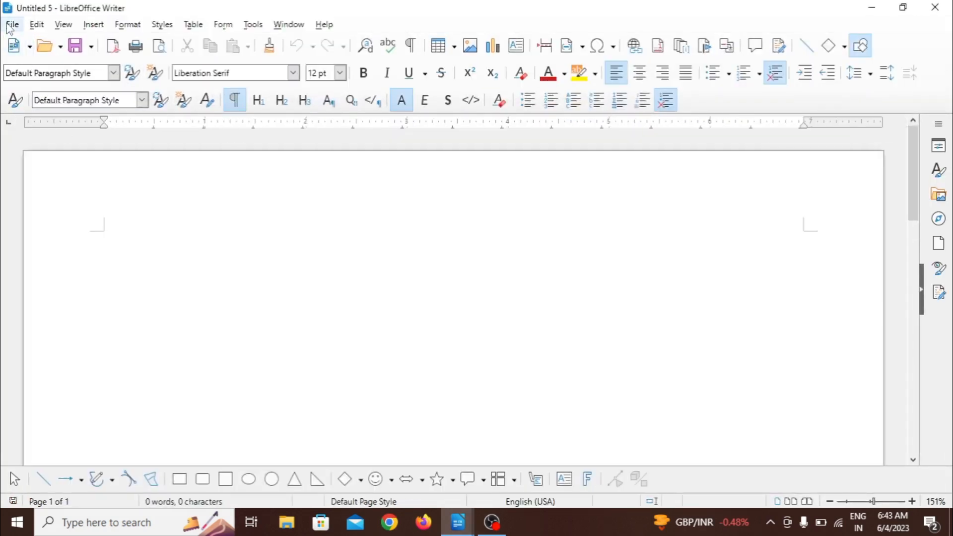
pyautogui.click(10, 24)
pyautogui.moveTo(61, 142)
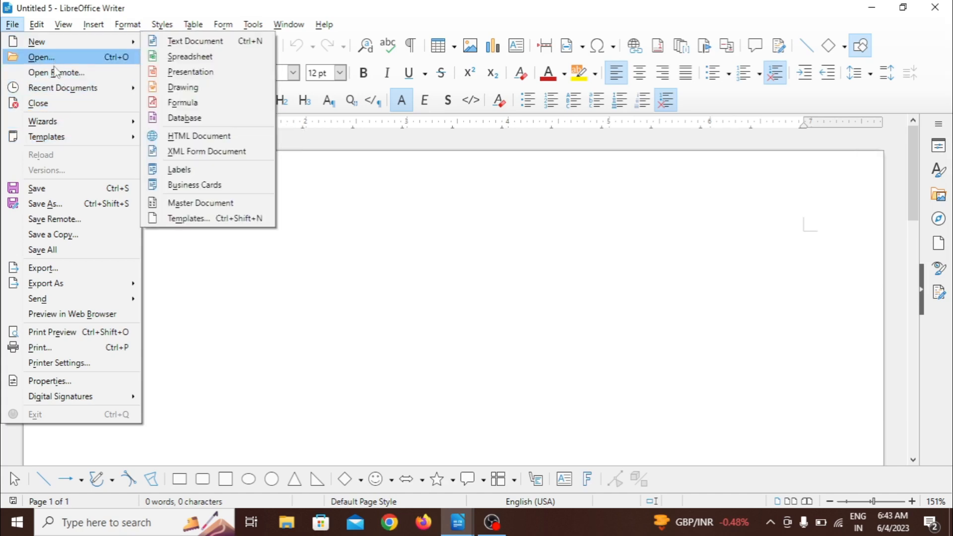
pyautogui.moveTo(59, 116)
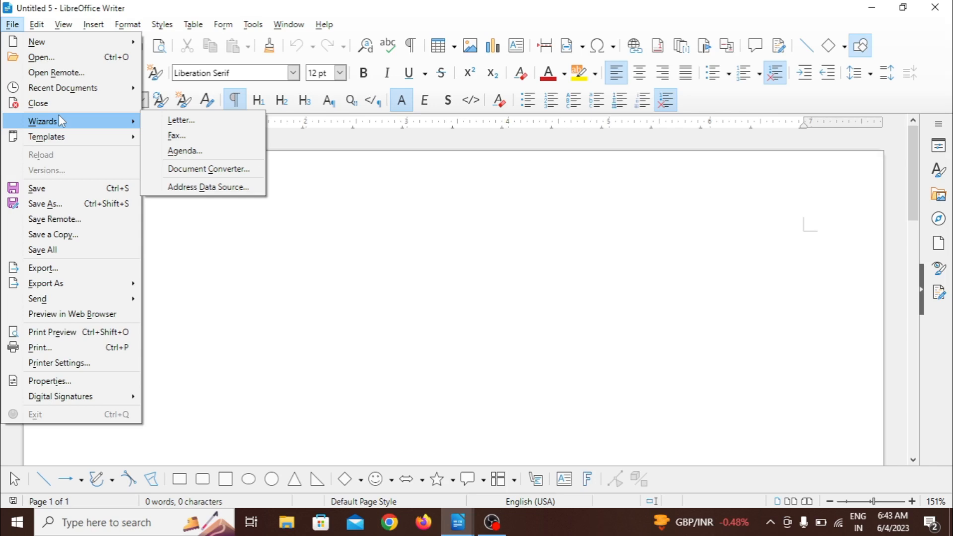
pyautogui.moveTo(49, 141)
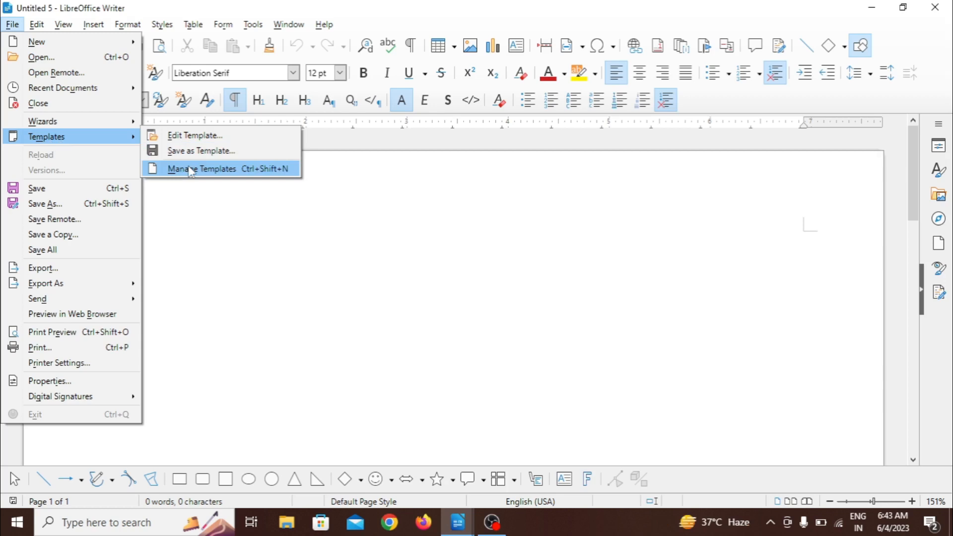
pyautogui.click(280, 222)
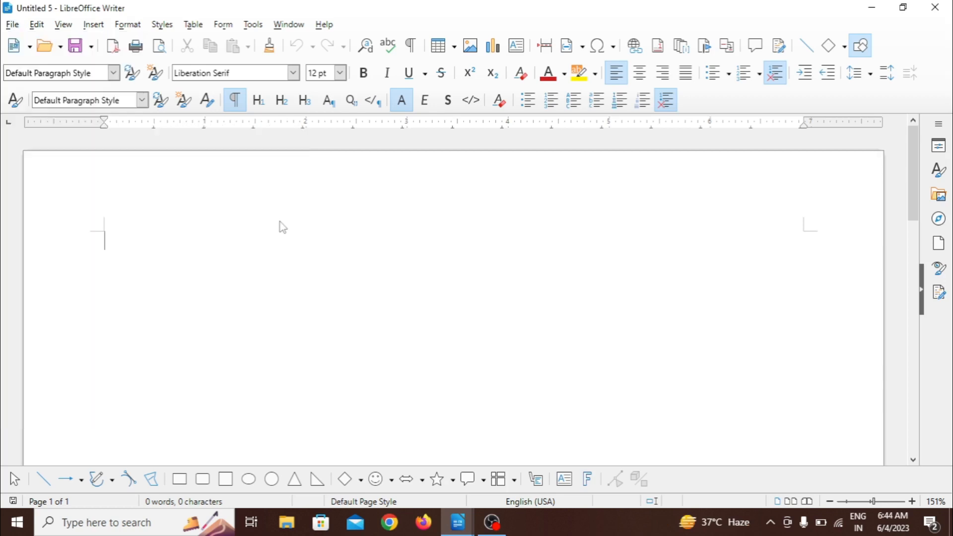
# Step: Write "resume" at the start of the blank document, centred and in bold
pyautogui.write('re')
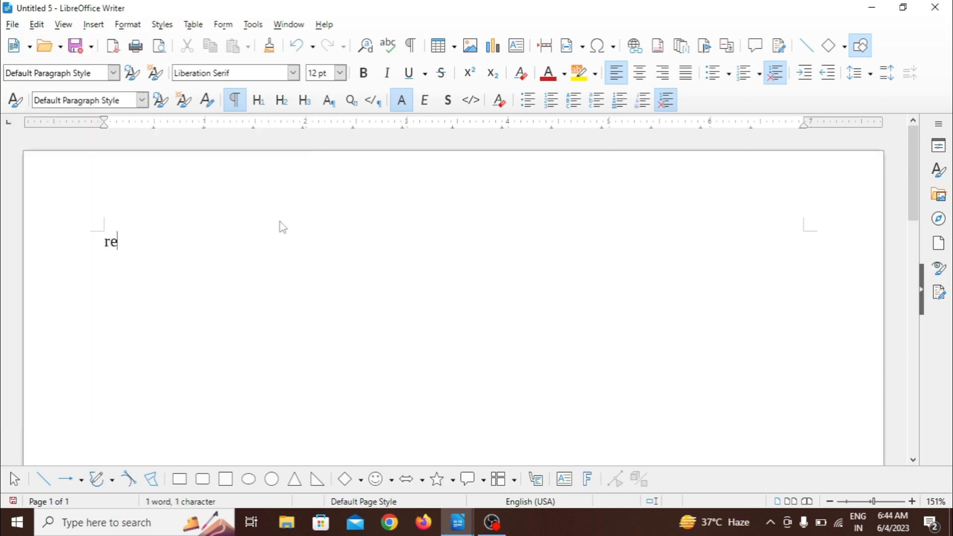
pyautogui.write('sume')
pyautogui.hotkey('ctrl', 'a')
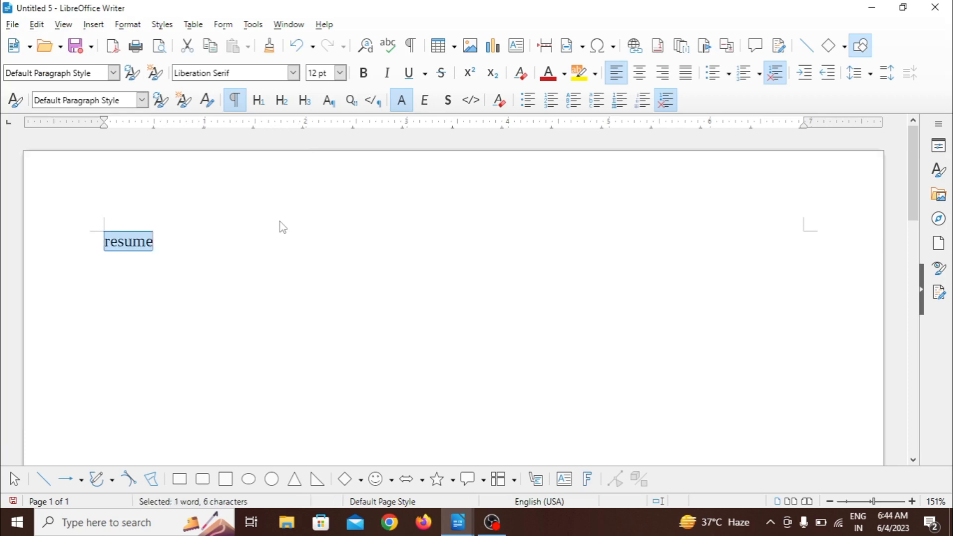
pyautogui.hotkey('ctrl', 'e')
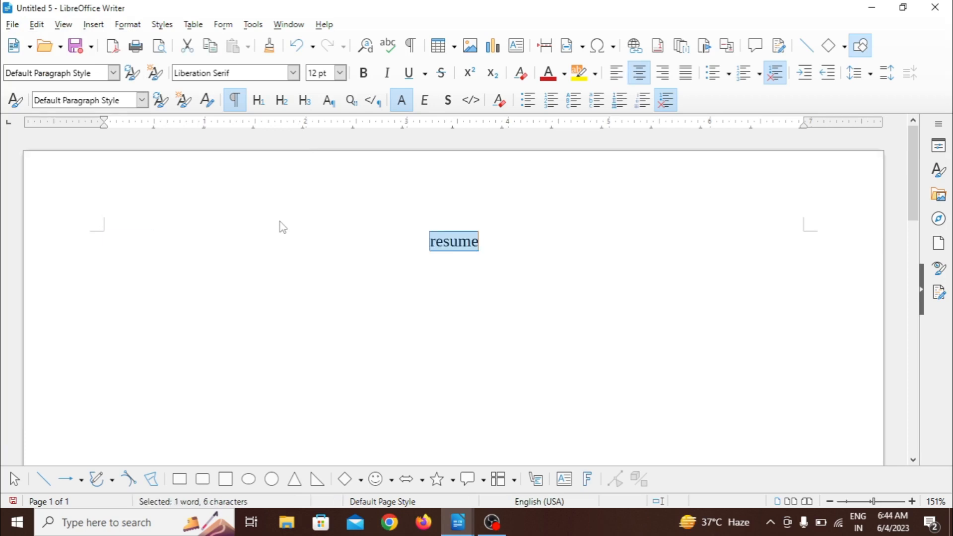
pyautogui.hotkey('ctrl', 'b')
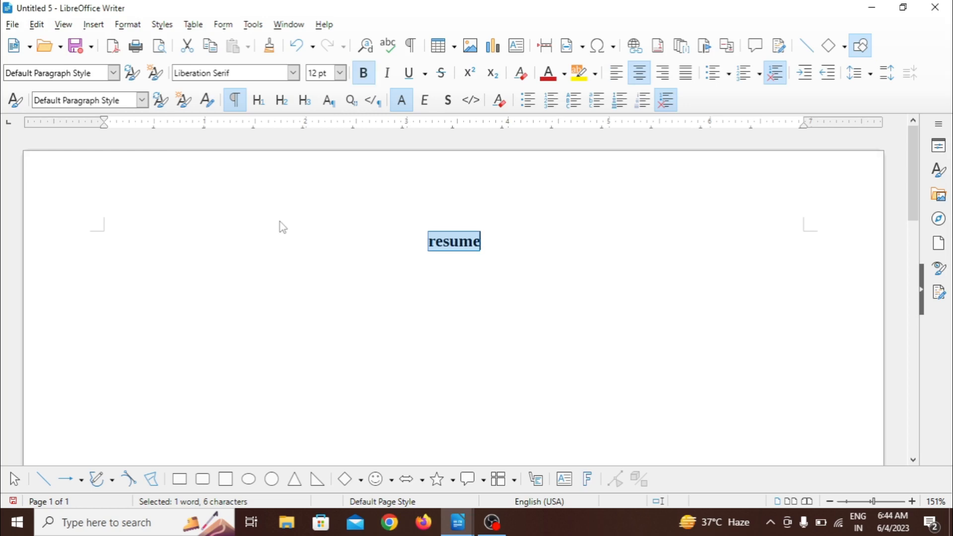
pyautogui.click(292, 253)
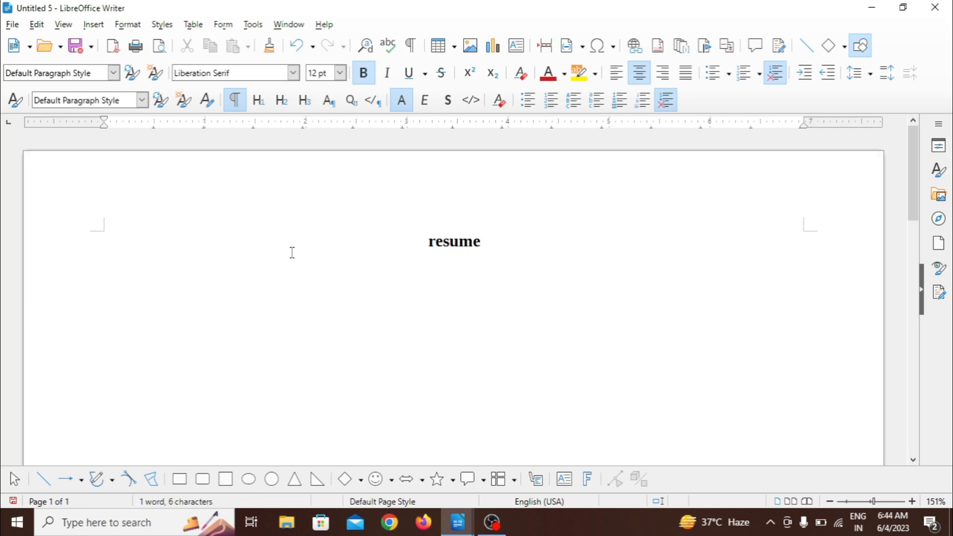
# Step: Create a document from the Resume template in the text document templates
pyautogui.click(14, 27)
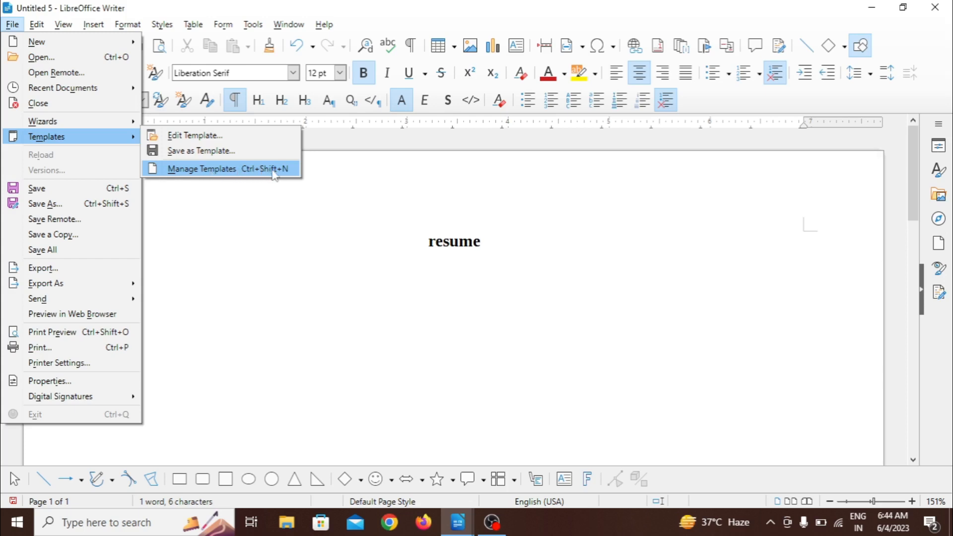
pyautogui.click(241, 171)
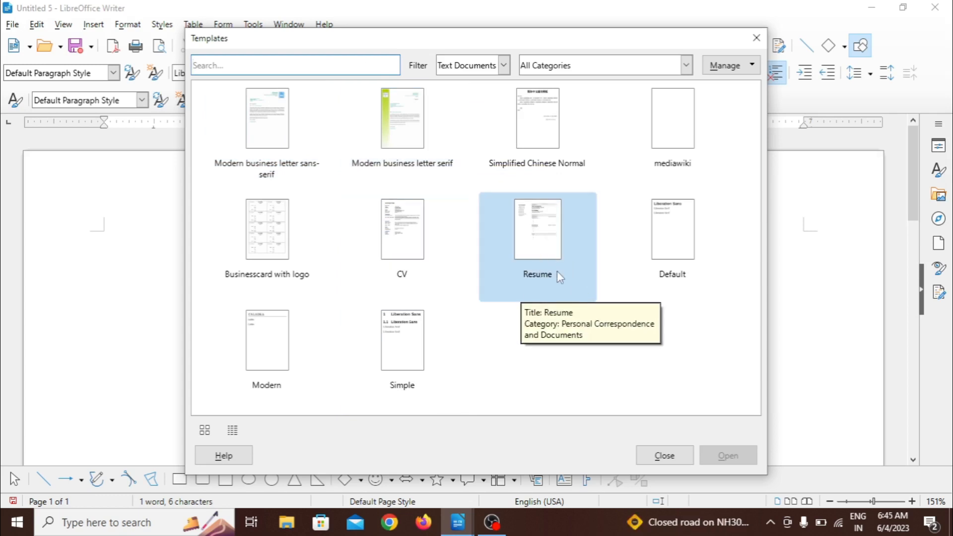
pyautogui.click(560, 227)
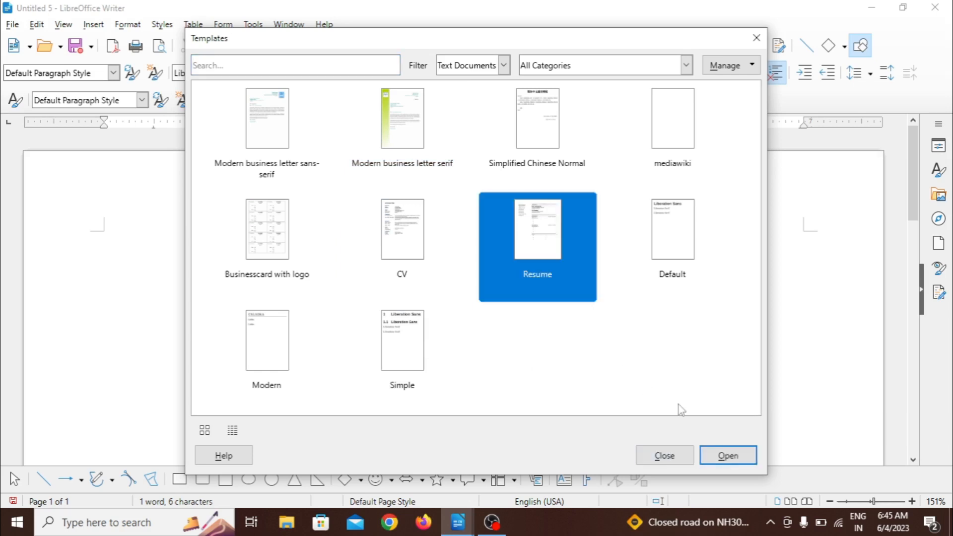
pyautogui.click(728, 455)
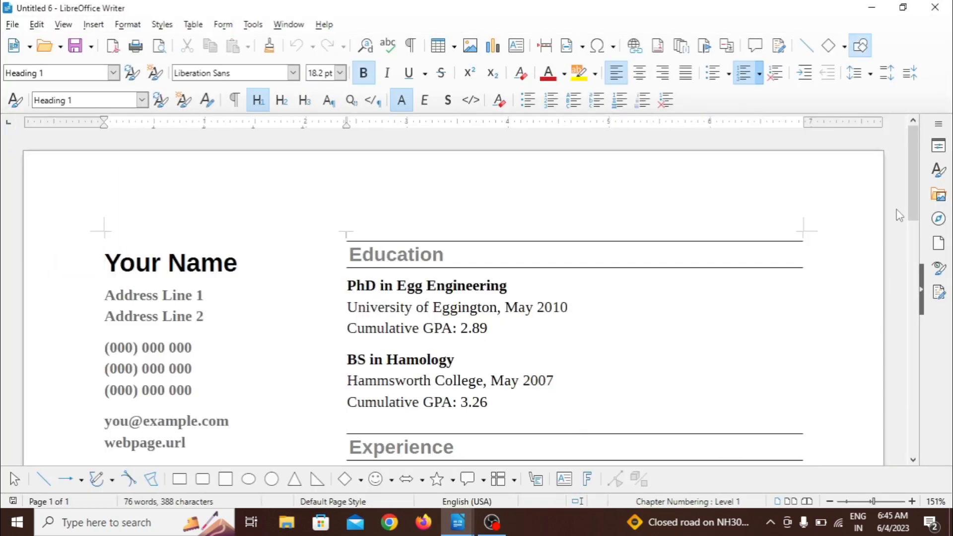
# Step: Replace the "Your Name" placeholder heading with the applicant's full name
pyautogui.moveTo(910, 210); pyautogui.dragTo(917, 236)
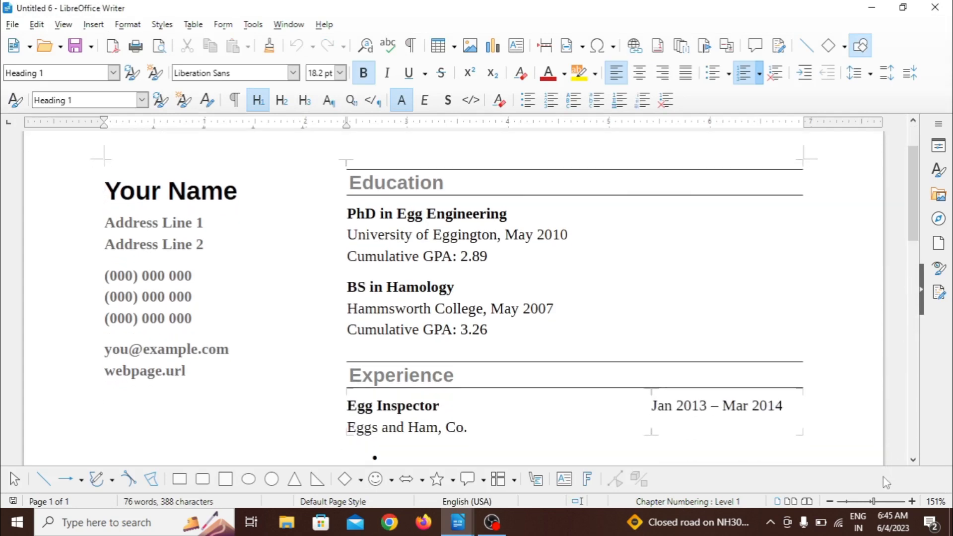
pyautogui.click(871, 502)
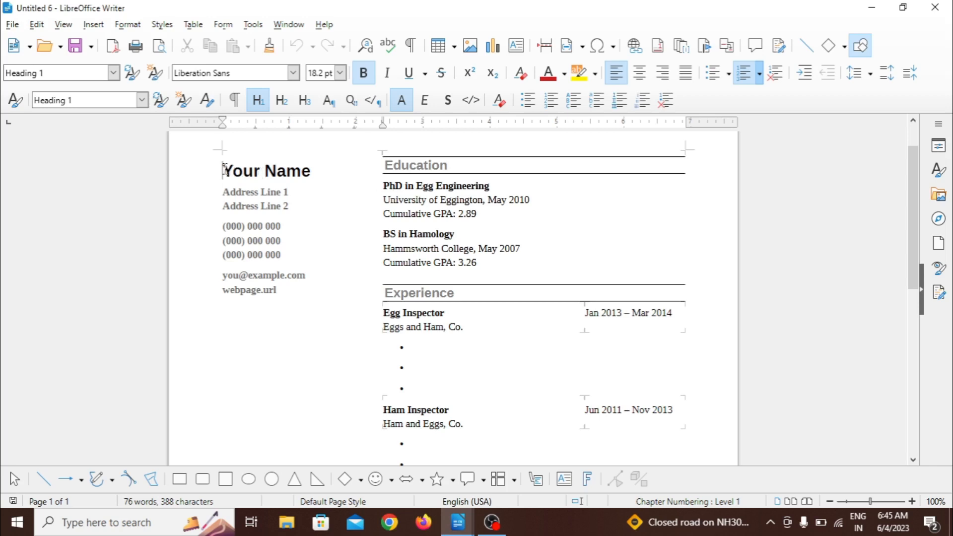
pyautogui.moveTo(224, 169); pyautogui.dragTo(311, 172)
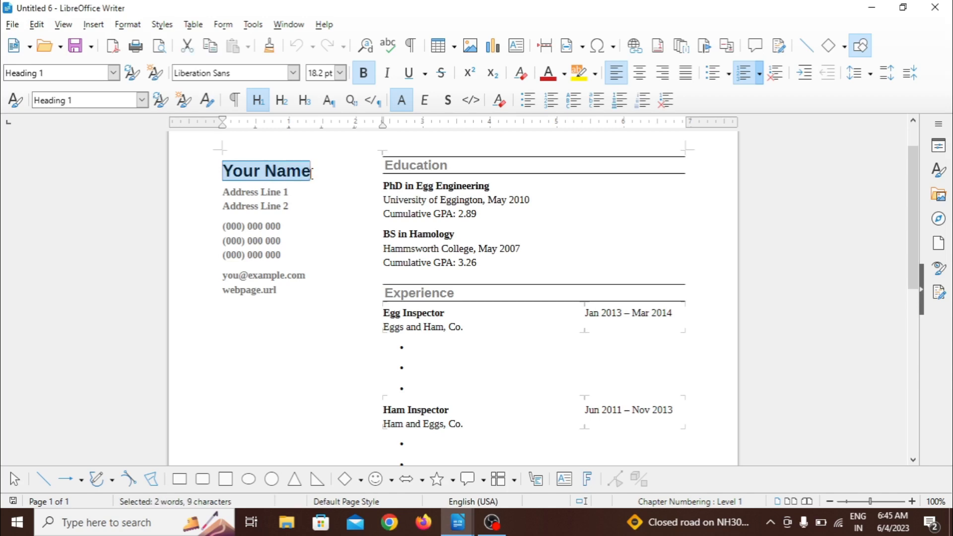
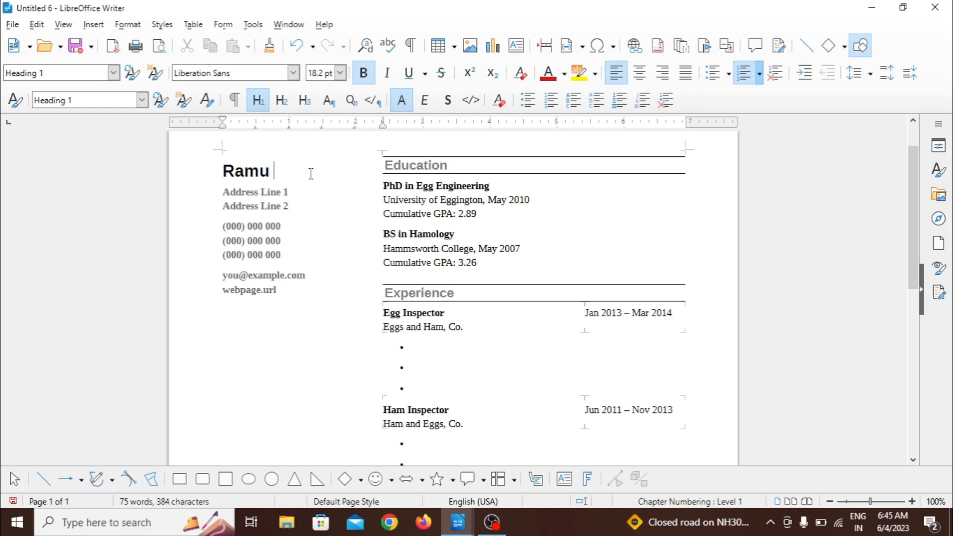
# Step: Replace the "Address Line 1" and "Address Line 2" placeholders with the applicant's address
pyautogui.moveTo(223, 192); pyautogui.dragTo(294, 186)
pyautogui.write('j')
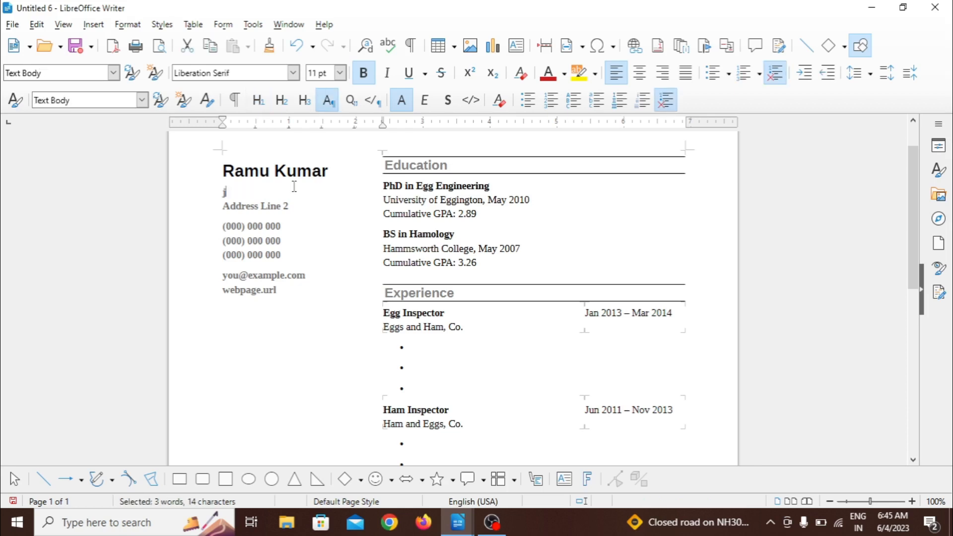
pyautogui.write('alalpu')
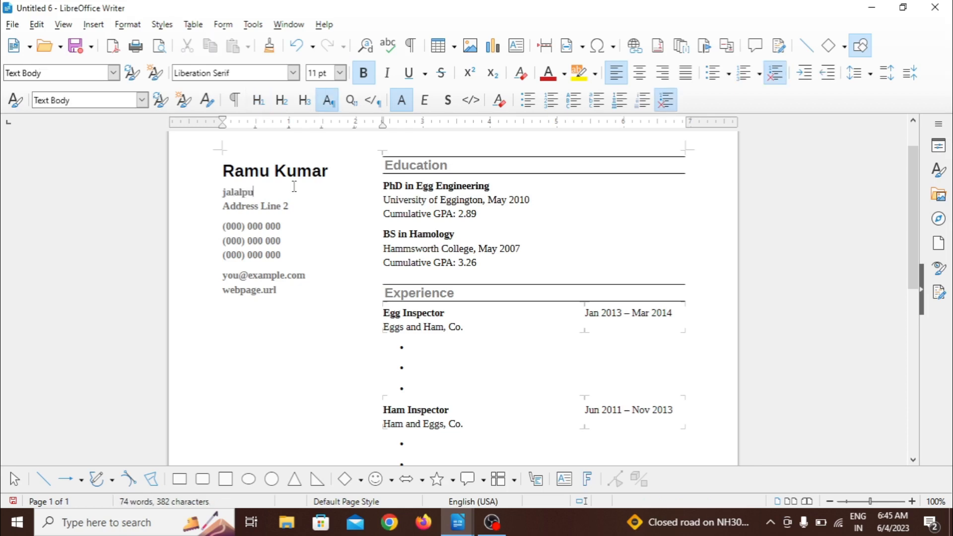
pyautogui.write('r')
pyautogui.moveTo(221, 205); pyautogui.dragTo(294, 205)
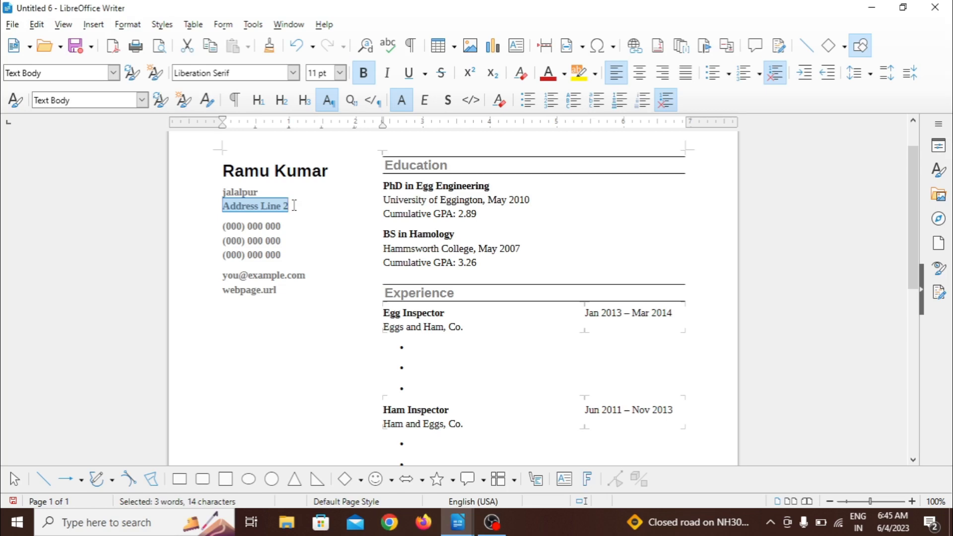
pyautogui.write('n')
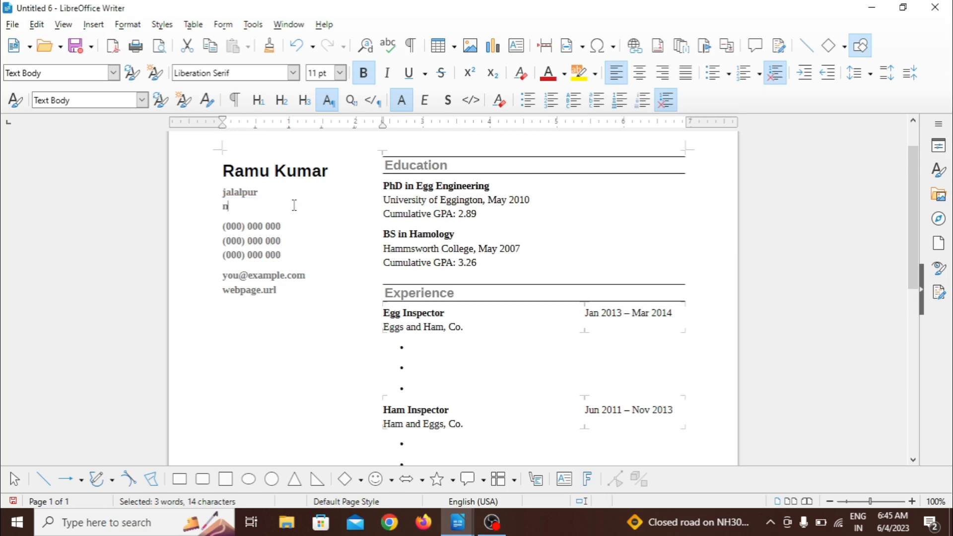
pyautogui.write('ewada')
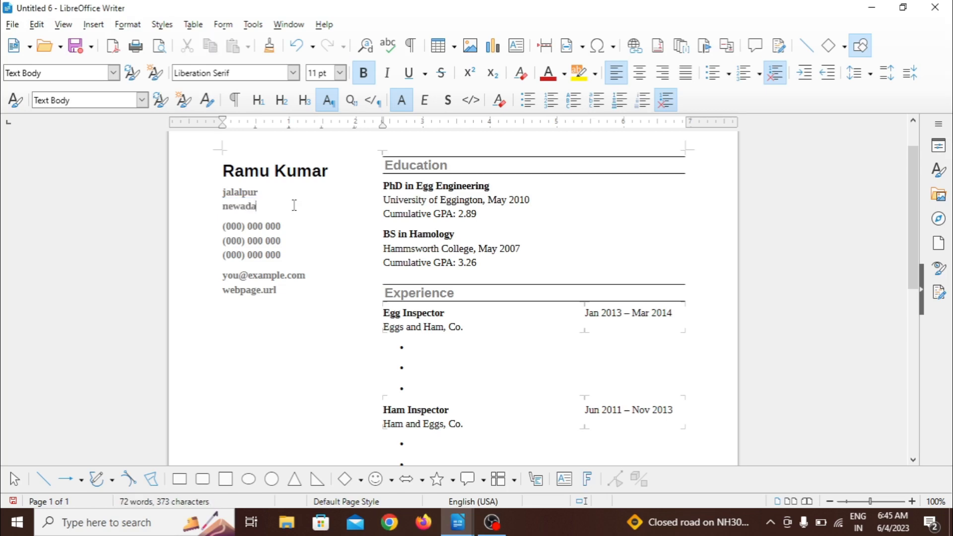
# Step: Replace the three placeholder phone lines with one phone number, and the e-mail and web page lines with the applicant's e-mail address
pyautogui.moveTo(226, 227); pyautogui.dragTo(285, 253)
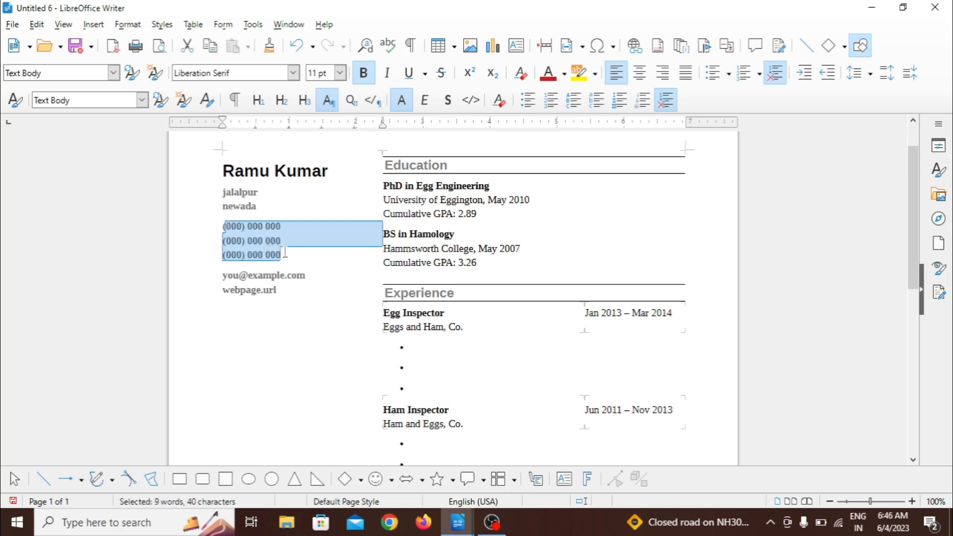
pyautogui.write('(668687678')
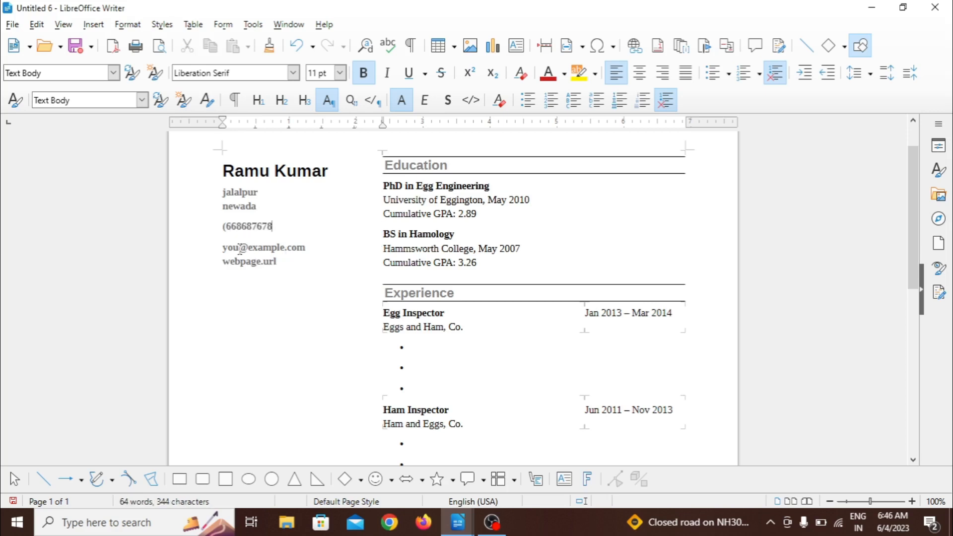
pyautogui.moveTo(223, 246); pyautogui.dragTo(289, 266)
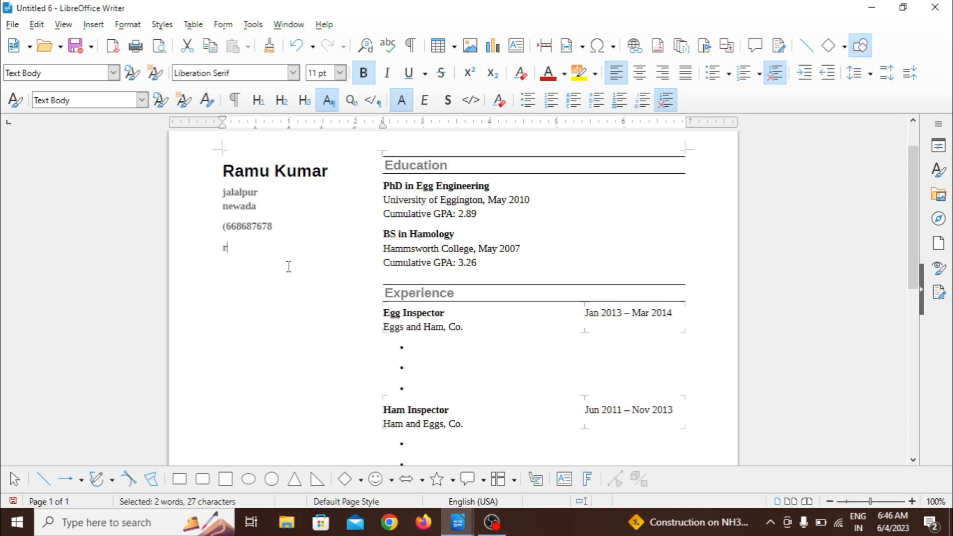
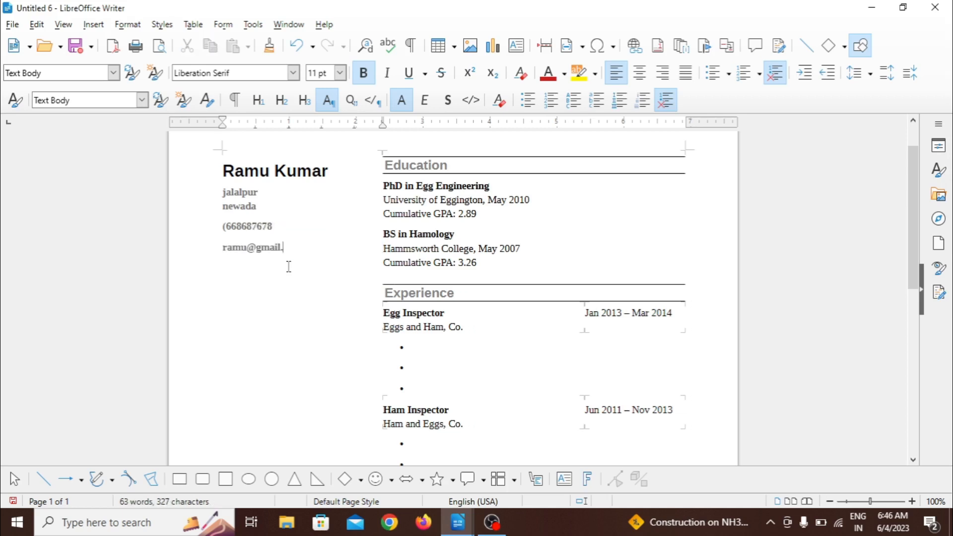
# Step: Replace the sample degrees under Education with "10th clASS:-2019" and add an empty line below it
pyautogui.moveTo(383, 188); pyautogui.dragTo(481, 263)
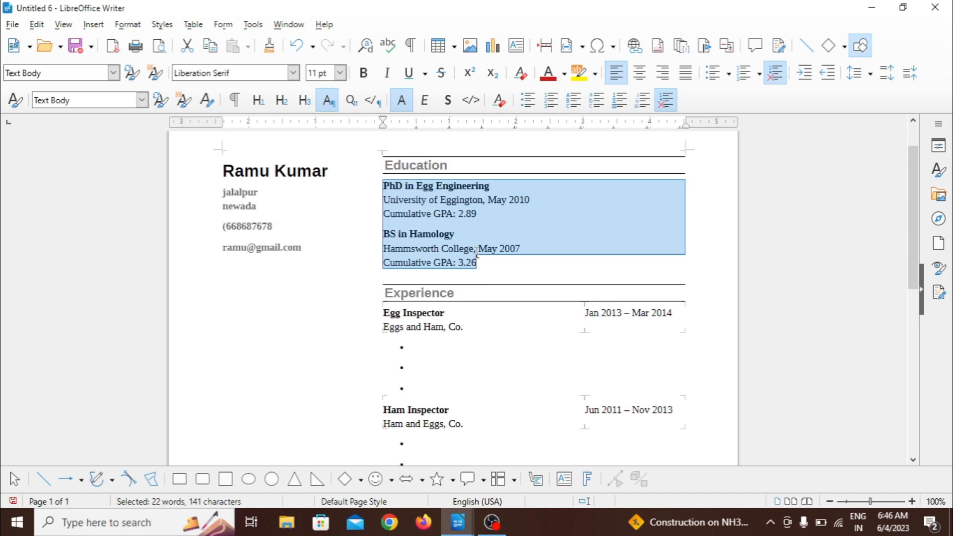
pyautogui.press('Delete')
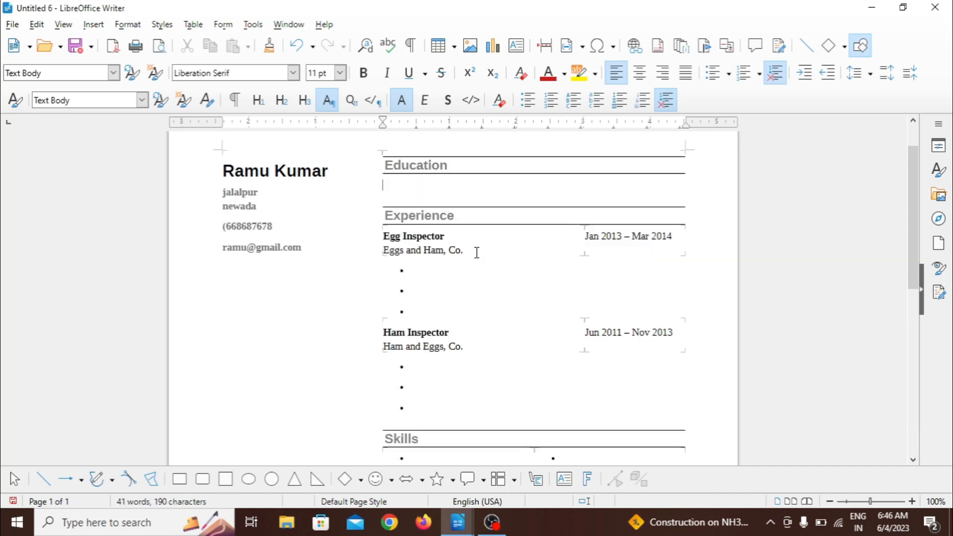
pyautogui.write('10th')
pyautogui.write(' cl')
pyautogui.write('AAA')
pyautogui.press('BackSpace')
pyautogui.press('BackSpace')
pyautogui.press('BackSpace')
pyautogui.write('ASS:-2019')
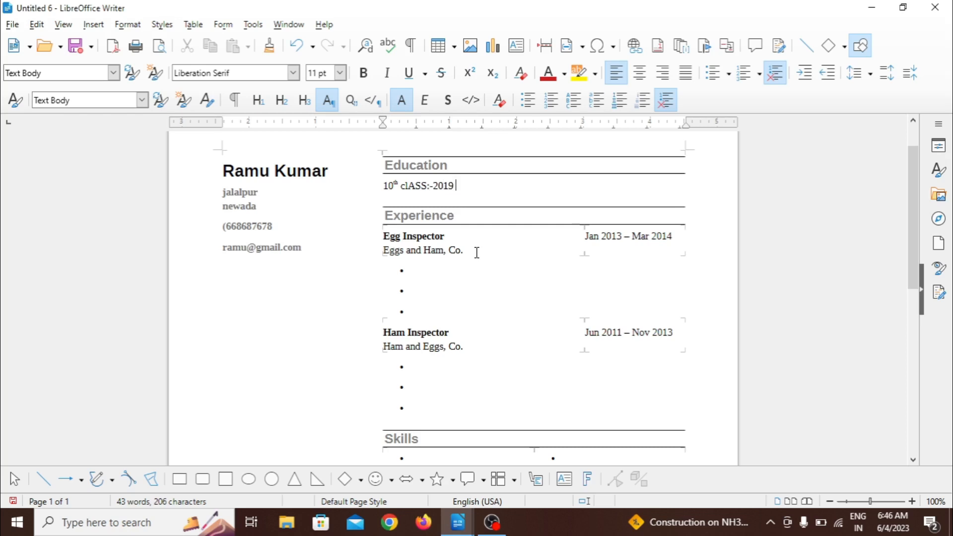
pyautogui.press('Return')
pyautogui.hotkey('ctrl', 'b')
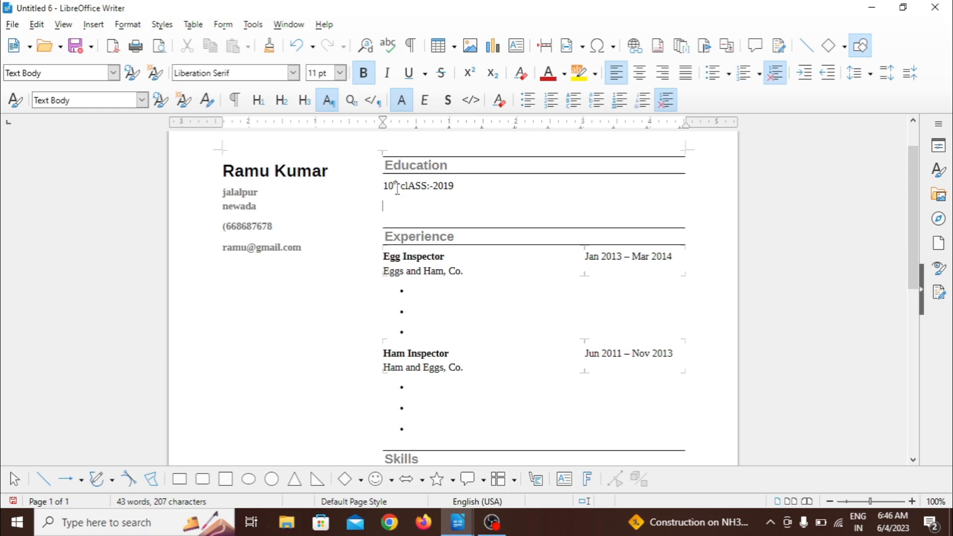
# Step: Delete the sample Egg Inspector and Ham Inspector job entries under Experience
pyautogui.click(377, 263)
pyautogui.moveTo(377, 263); pyautogui.dragTo(536, 410)
pyautogui.press('Delete')
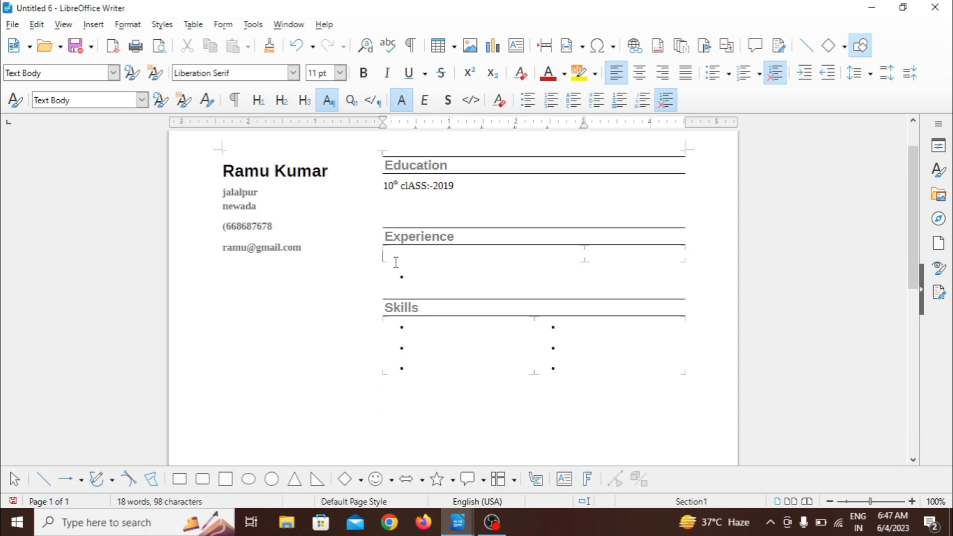
# Step: Write "COMPUETR:- 4YEAR AS A TEACHER" under Experience and select the empty bullets under Skills
pyautogui.write('COMPUETR')
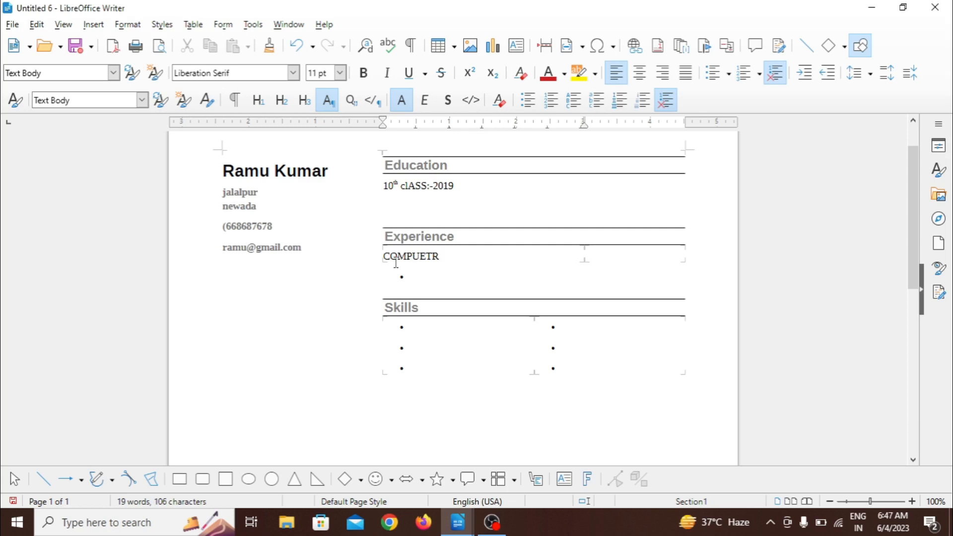
pyautogui.write(':- 4YEAR AS A TE')
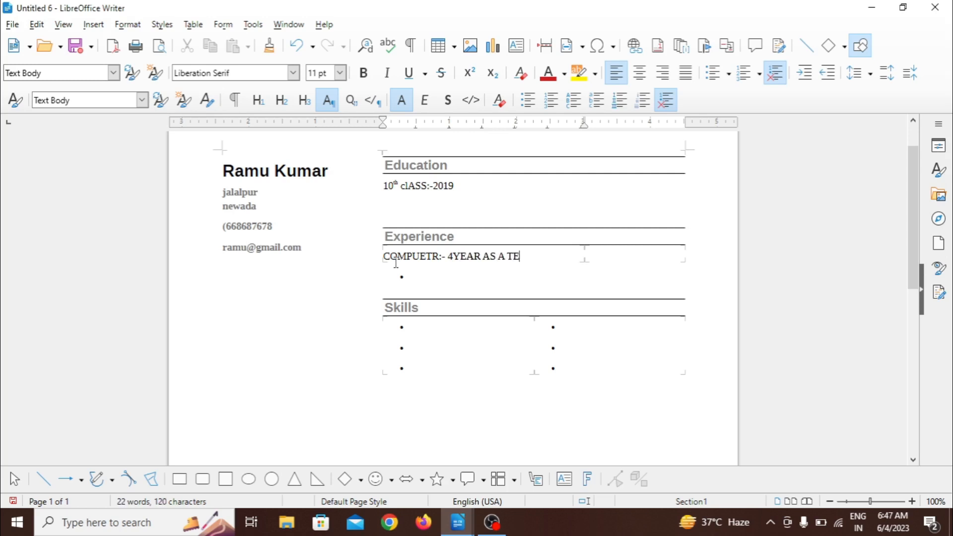
pyautogui.write('ACHER')
pyautogui.moveTo(395, 323); pyautogui.dragTo(563, 389)
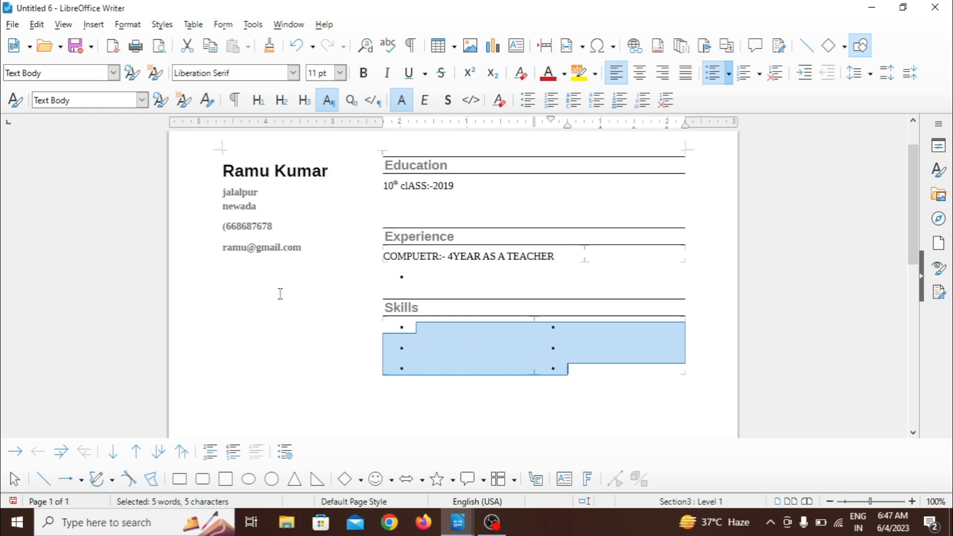
# Step: Try to save the resume as a template named after the applicant in the My Templates category
pyautogui.click(13, 25)
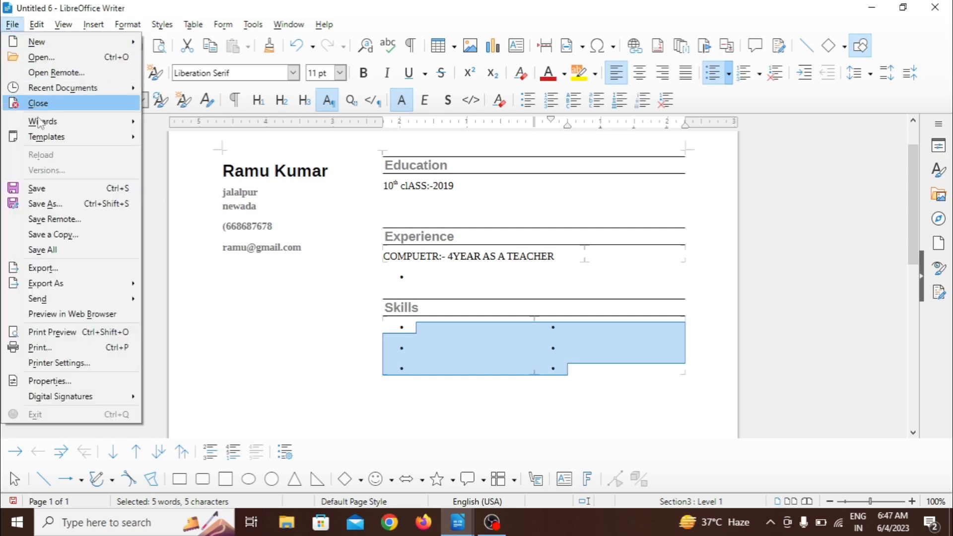
pyautogui.moveTo(50, 143)
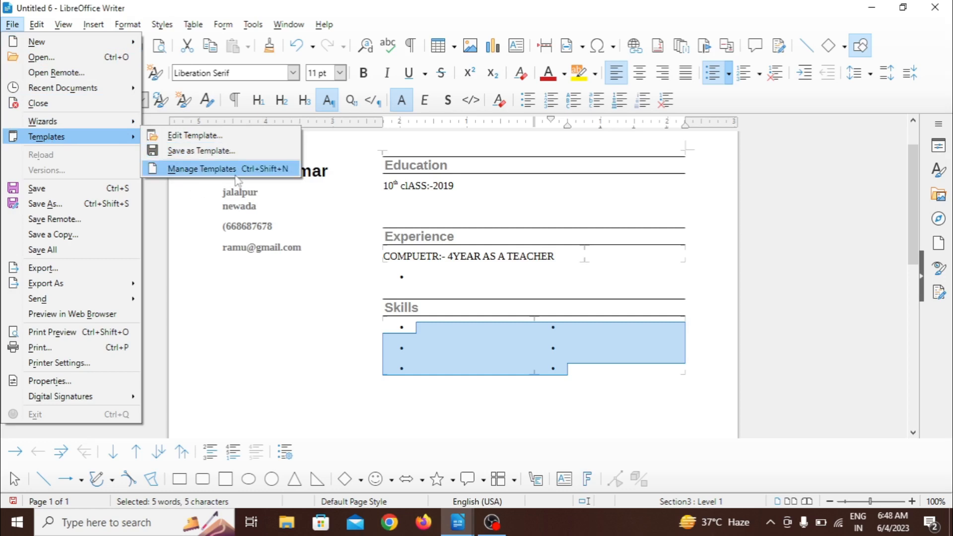
pyautogui.click(215, 152)
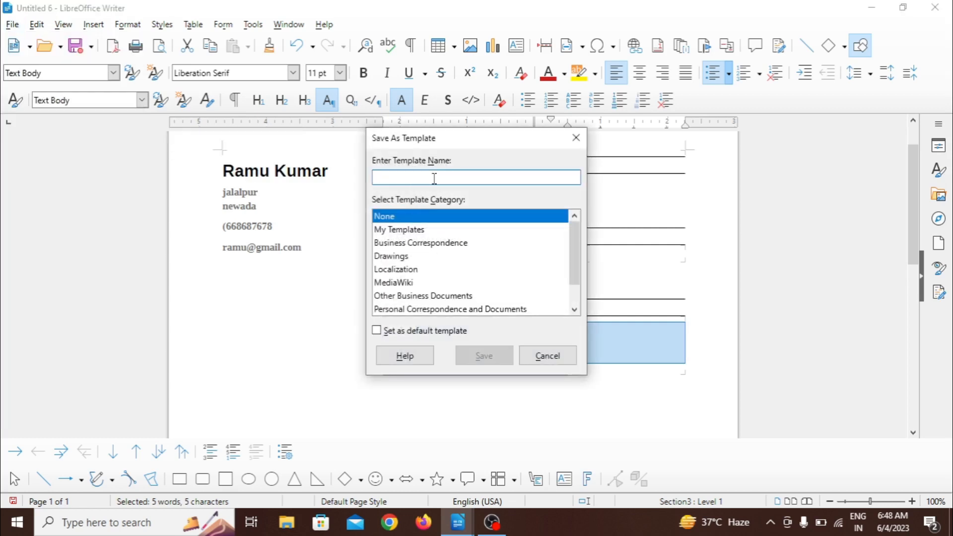
pyautogui.write('RAMU')
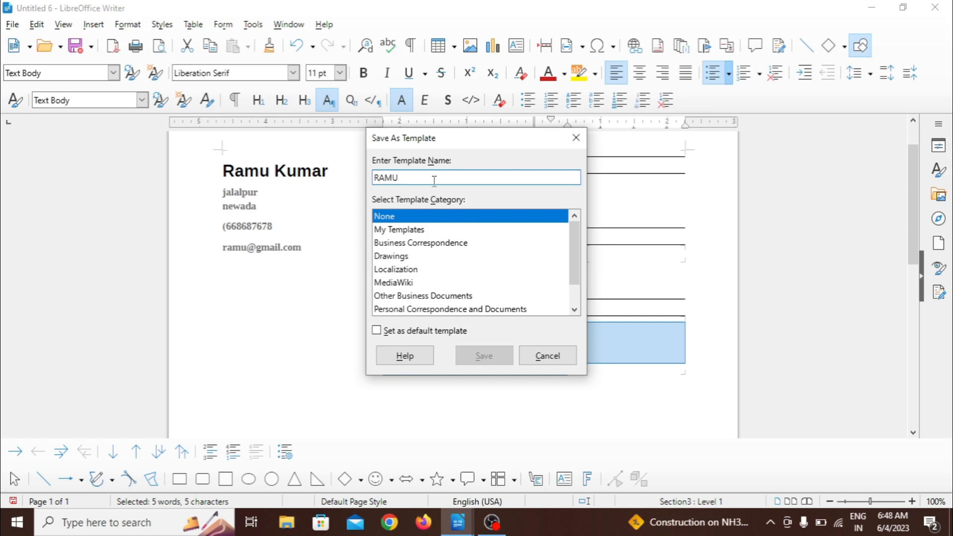
pyautogui.click(423, 232)
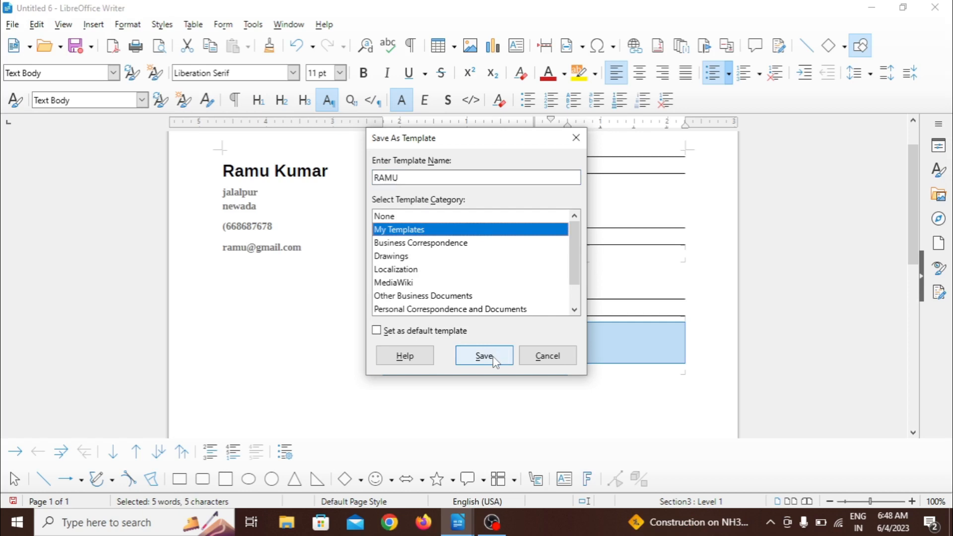
pyautogui.click(542, 360)
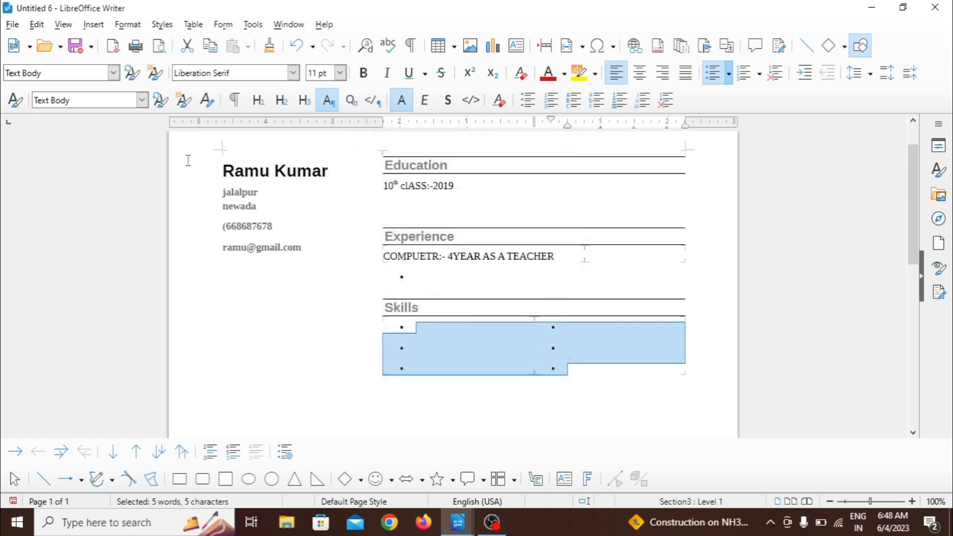
pyautogui.click(12, 24)
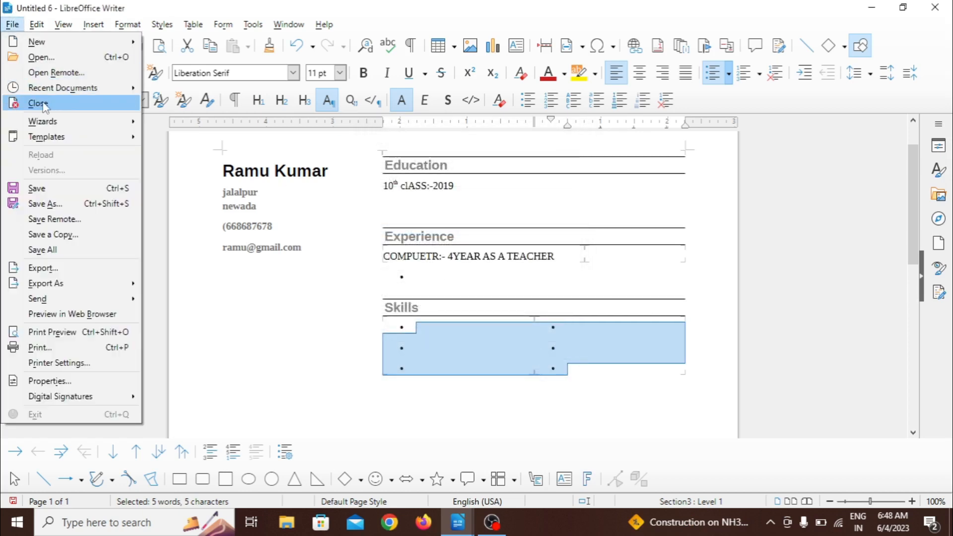
pyautogui.moveTo(110, 139)
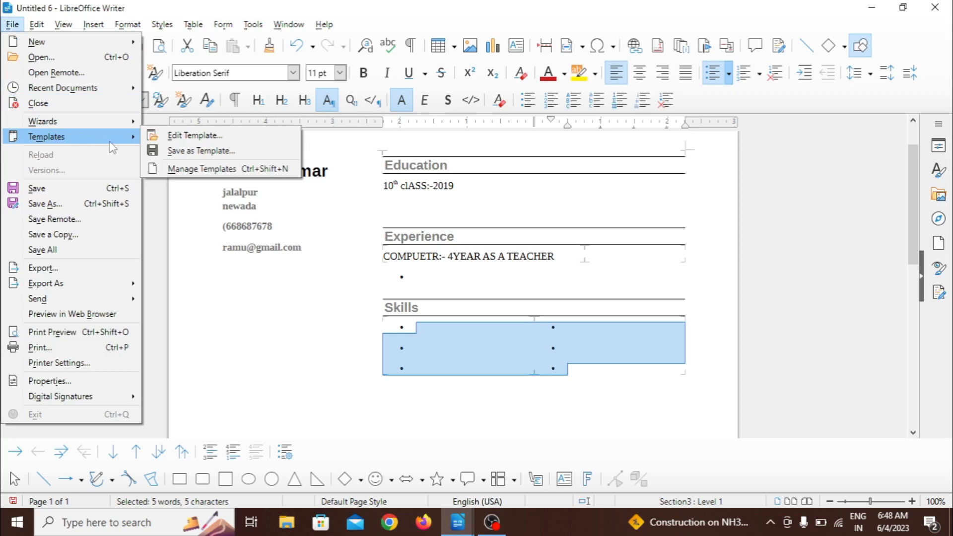
pyautogui.click(180, 137)
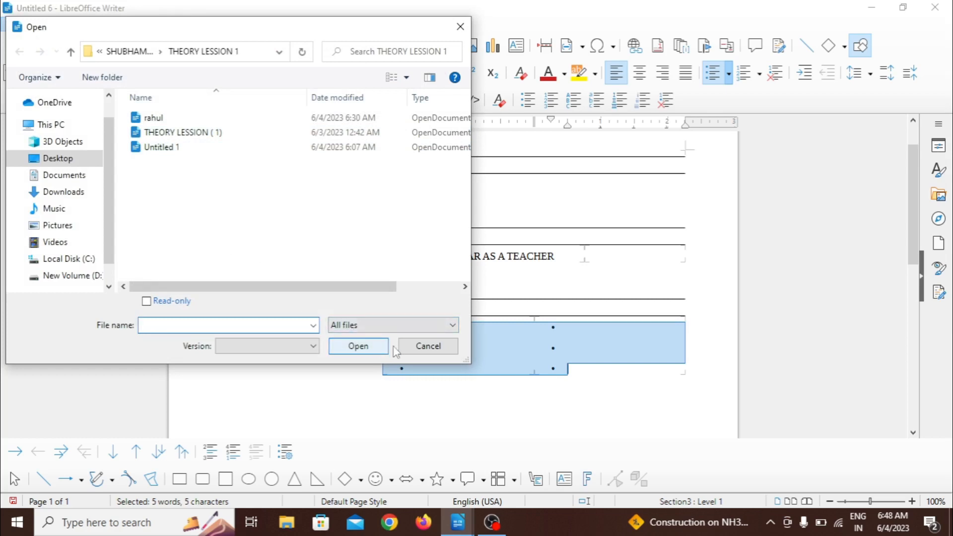
pyautogui.click(427, 347)
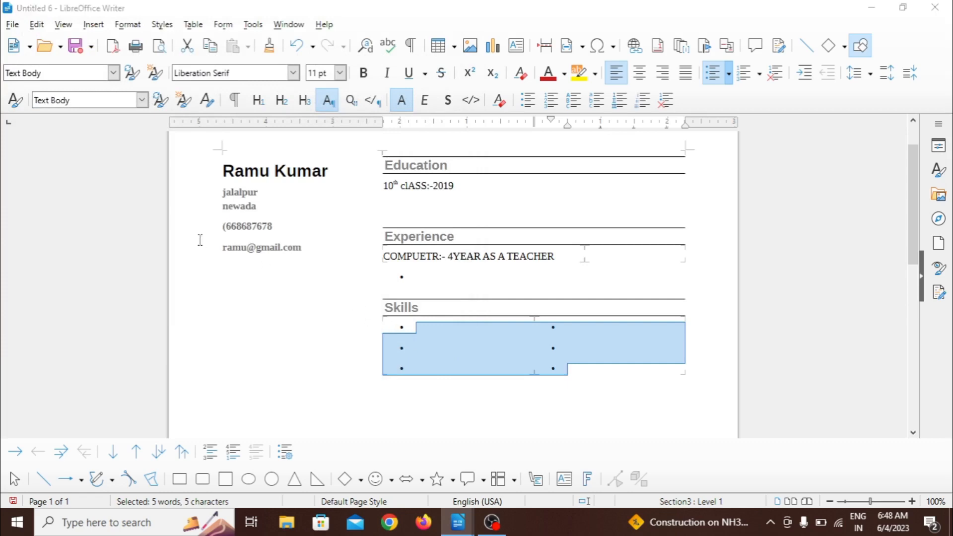
# Step: Create a new blank text document
pyautogui.hotkey('ctrl', 'n')
pyautogui.click(12, 25)
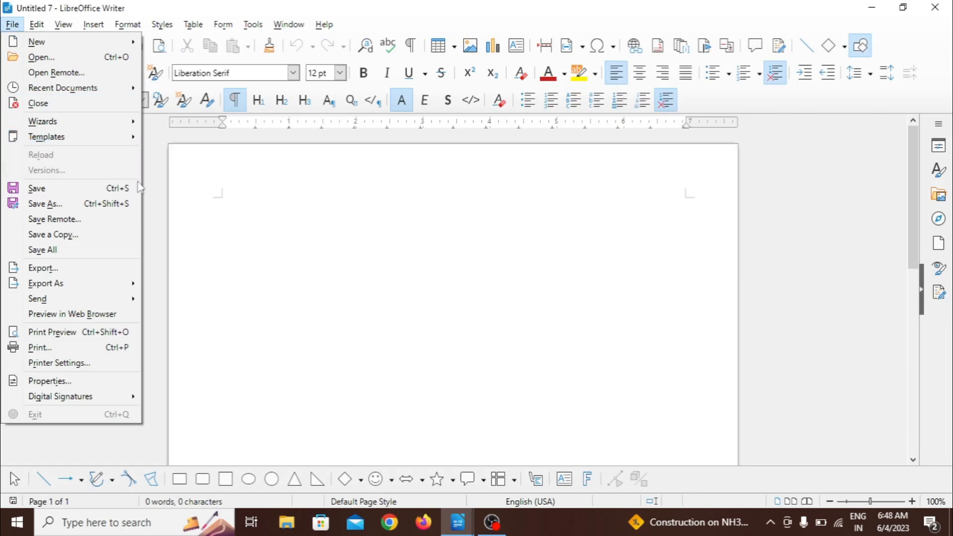
pyautogui.click(233, 212)
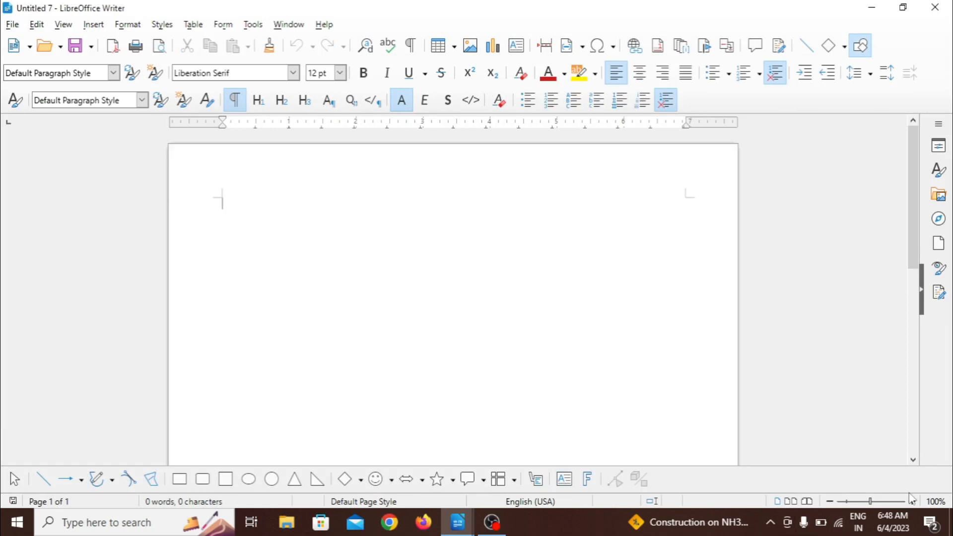
# Step: Write "TARGET COMPUTER EDUCATION INSTITUTE" on the first line of the blank document
pyautogui.click(880, 502)
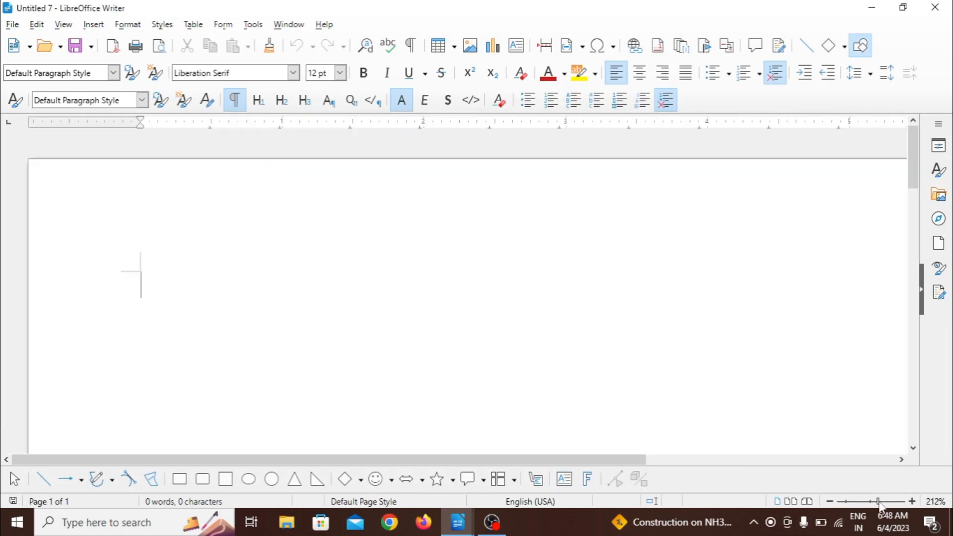
pyautogui.write('TARG')
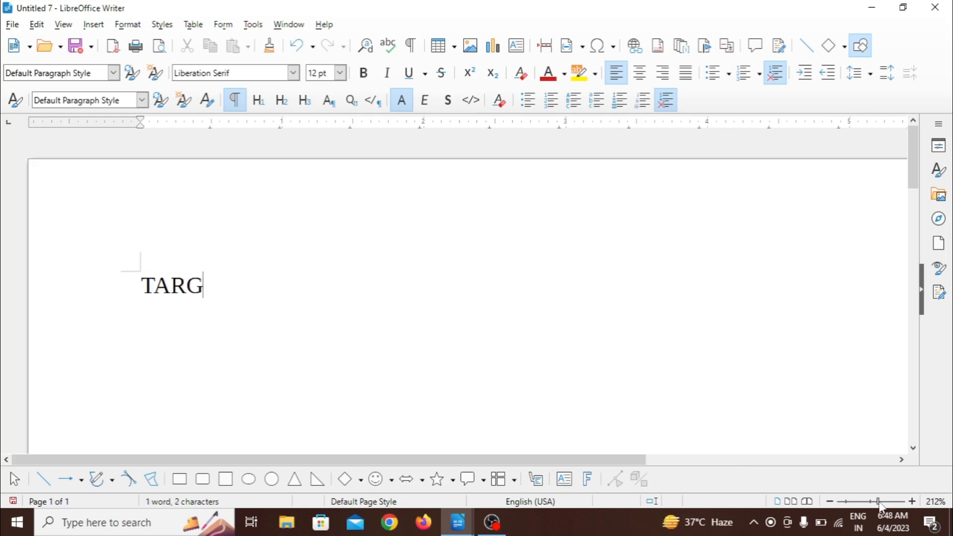
pyautogui.write('ET COM')
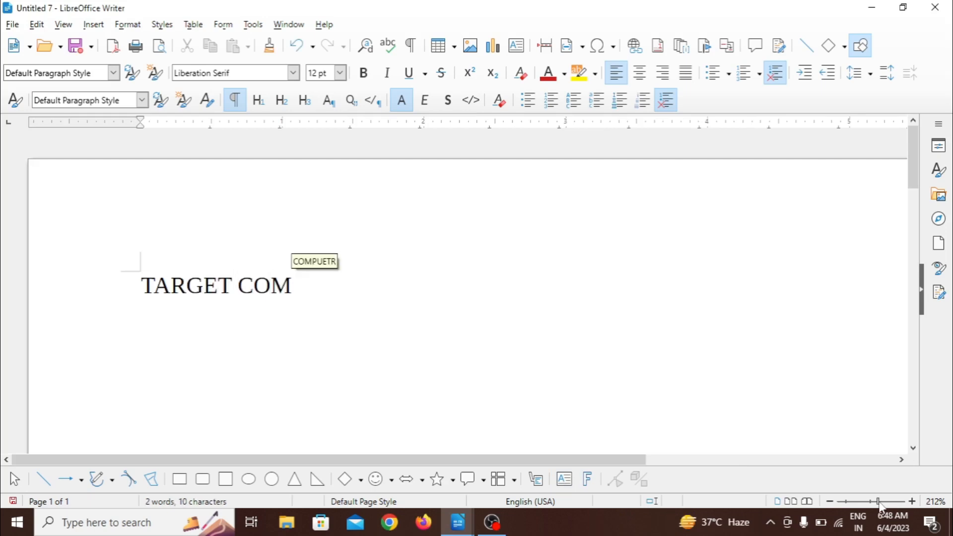
pyautogui.write('O')
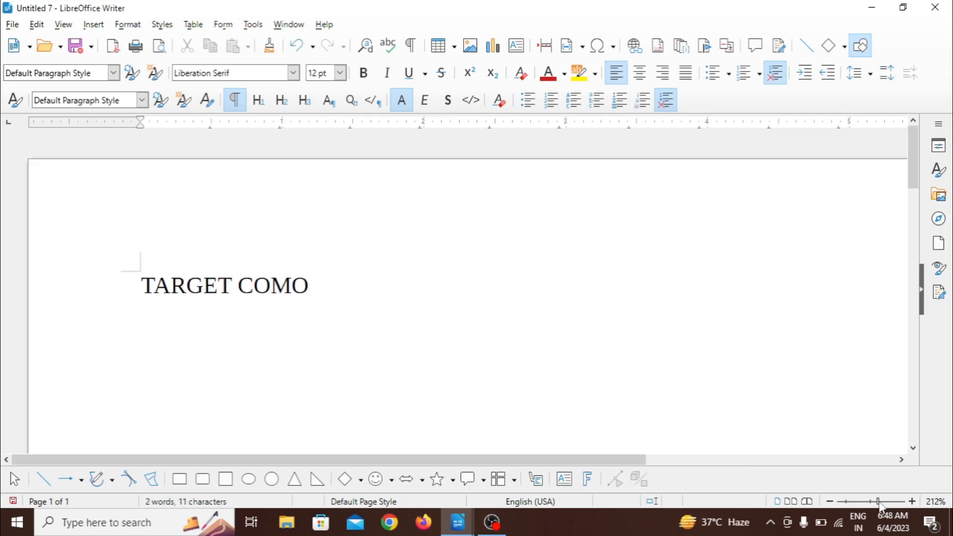
pyautogui.press('BackSpace')
pyautogui.write('PUTE')
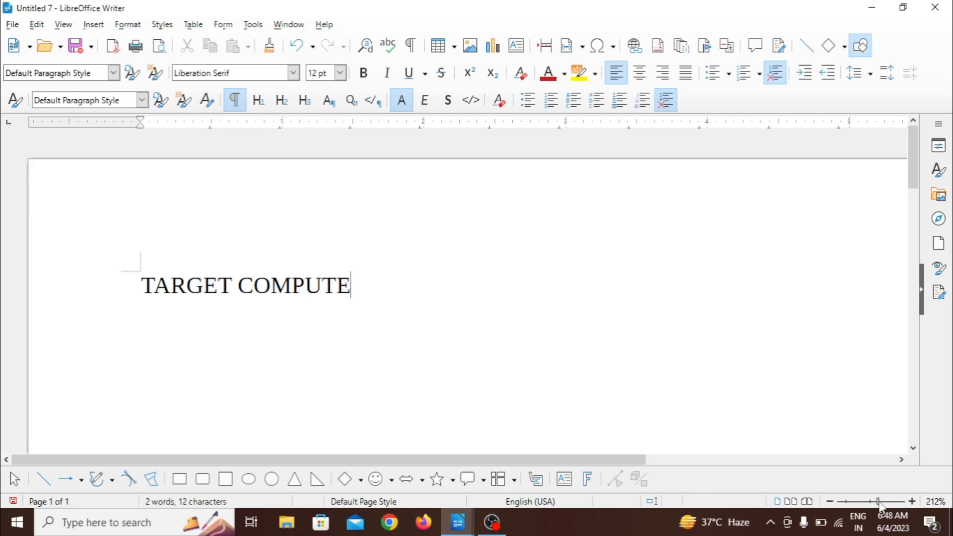
pyautogui.write('R EDUCAT')
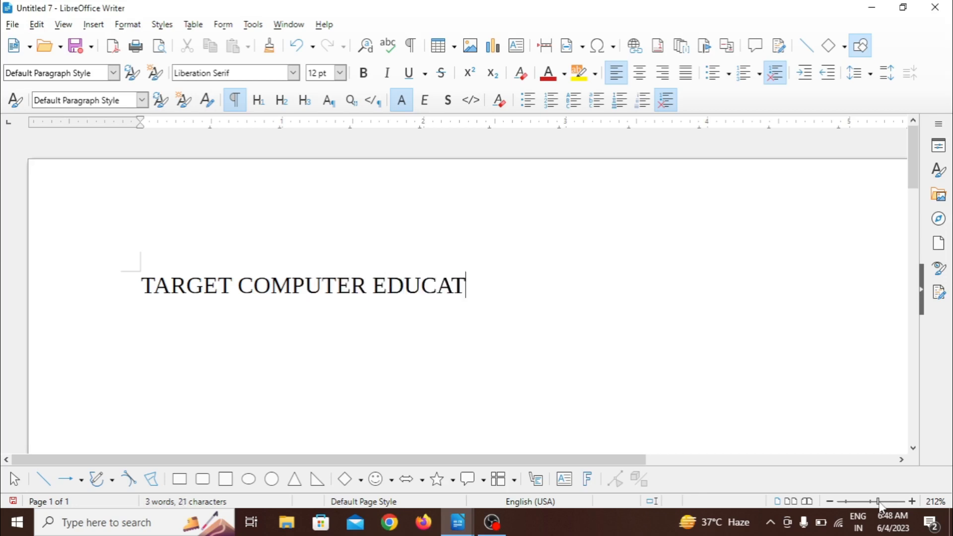
pyautogui.write('ION INS')
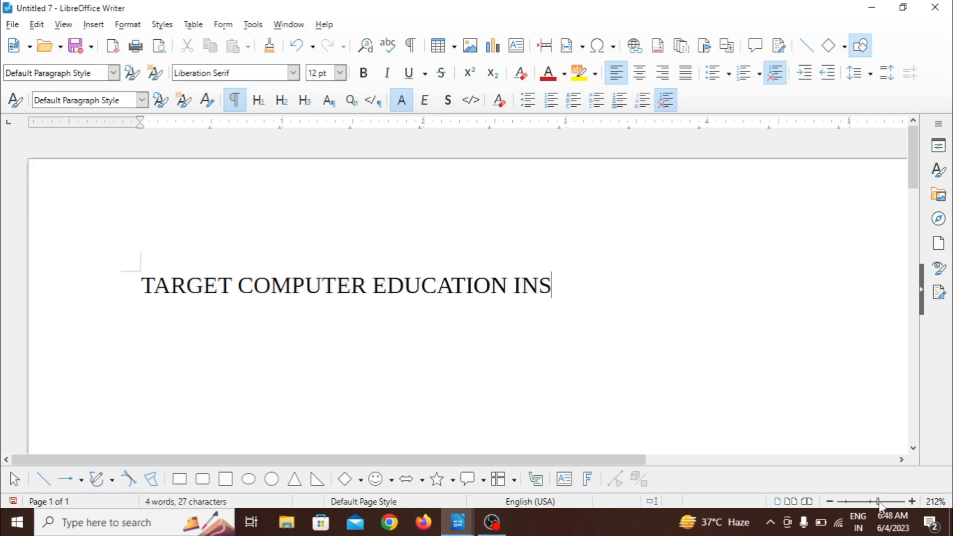
pyautogui.write('TITUTE')
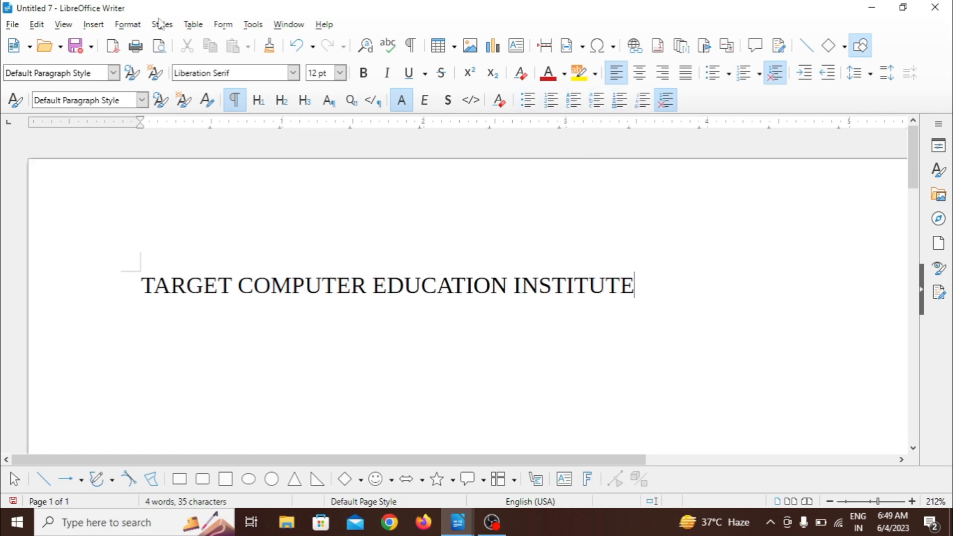
pyautogui.click(12, 24)
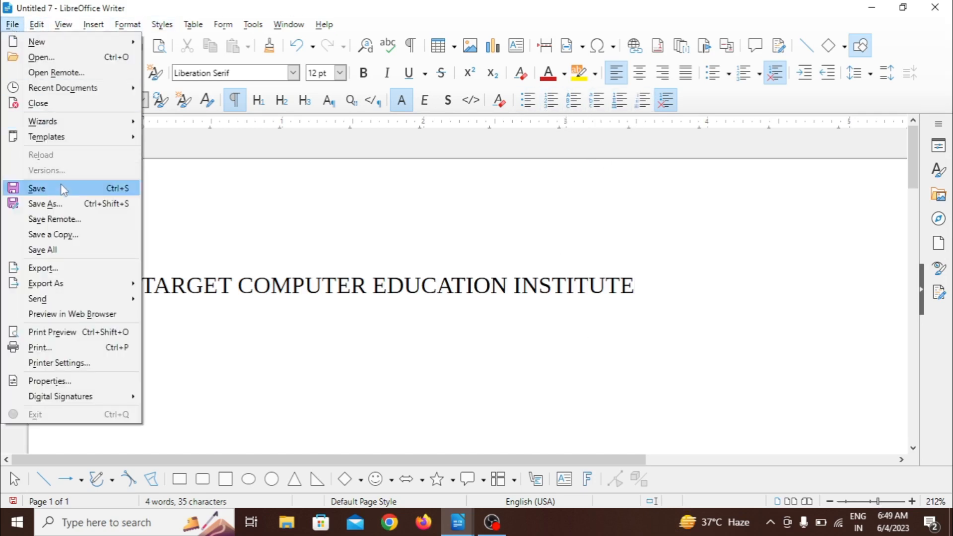
pyautogui.click(61, 191)
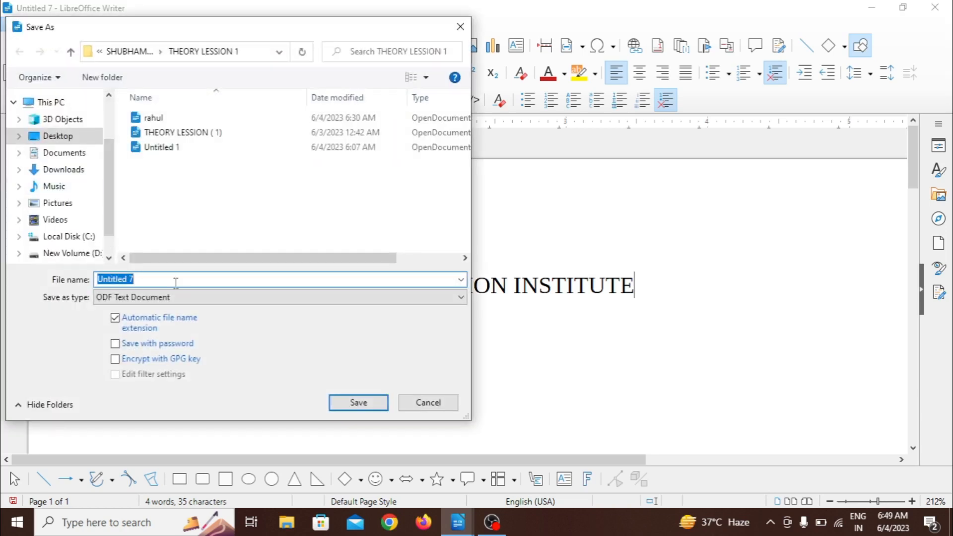
pyautogui.click(430, 403)
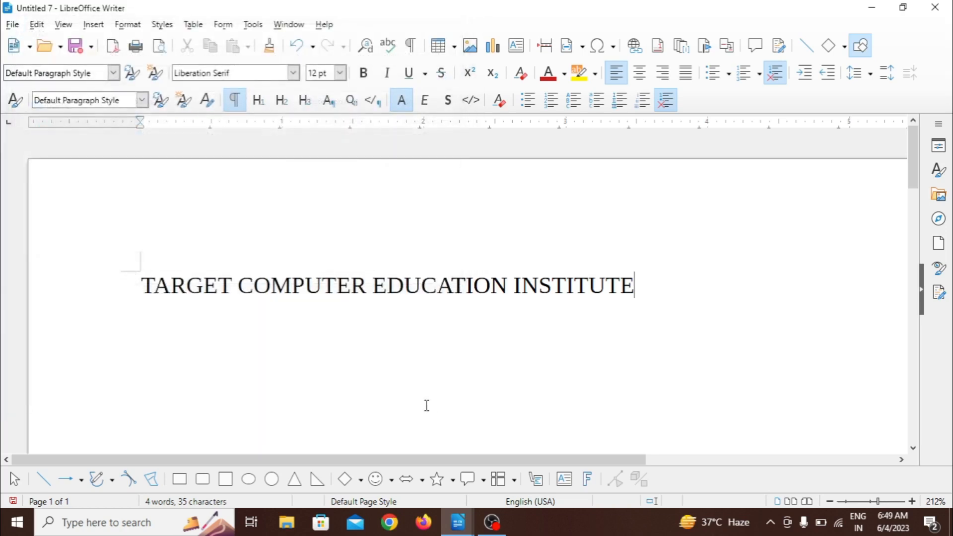
pyautogui.click(13, 24)
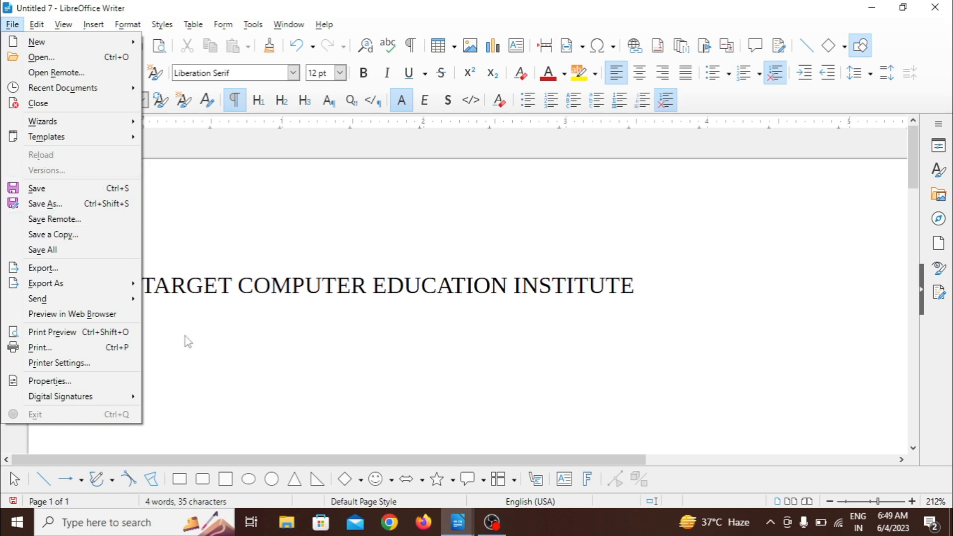
pyautogui.click(208, 354)
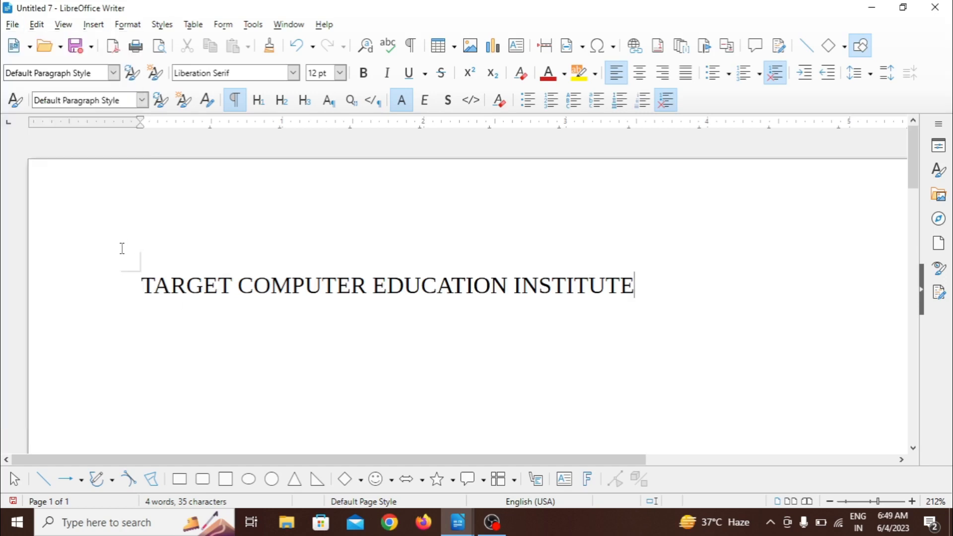
# Step: Save the document as an ODF Text Document under the suggested name "Untitled 7" in the THEORY LESSION 1 folder
pyautogui.click(11, 26)
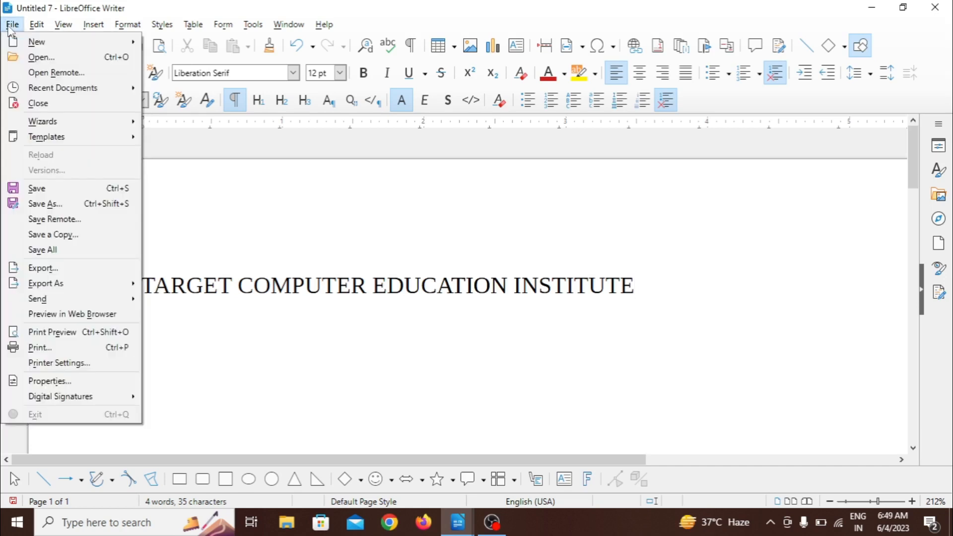
pyautogui.click(55, 189)
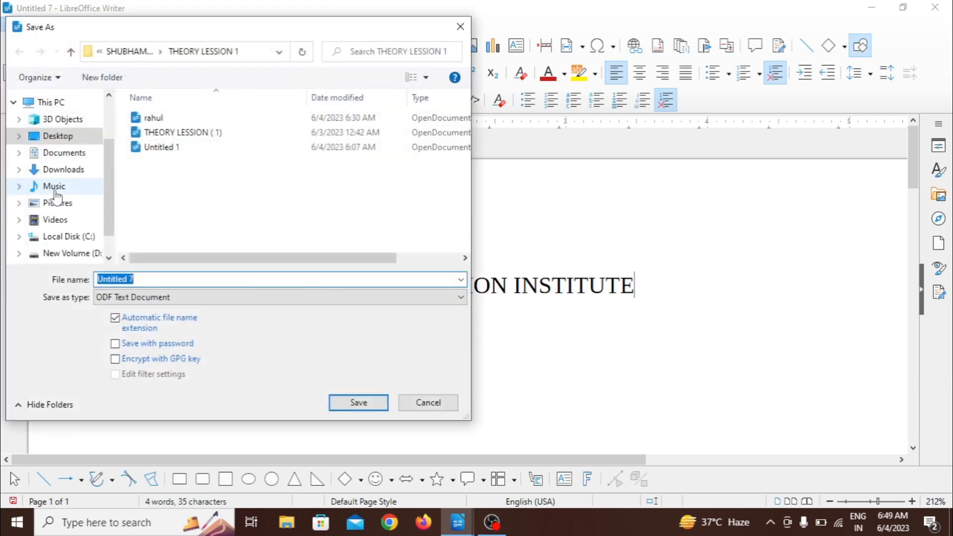
pyautogui.click(374, 407)
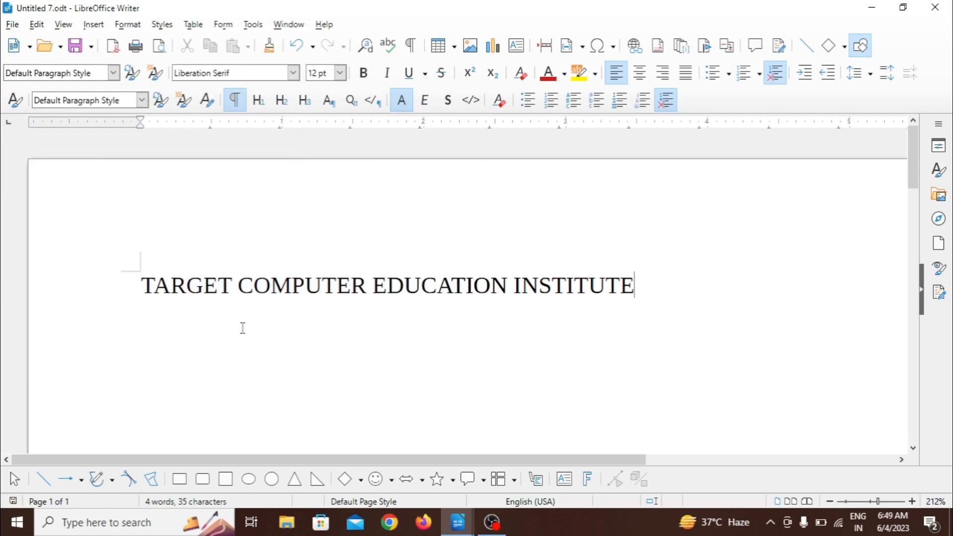
# Step: Cut the whole line "TARGET COMPUTER EDUCATION INSTITUTE" out of the document
pyautogui.moveTo(141, 285); pyautogui.dragTo(627, 300)
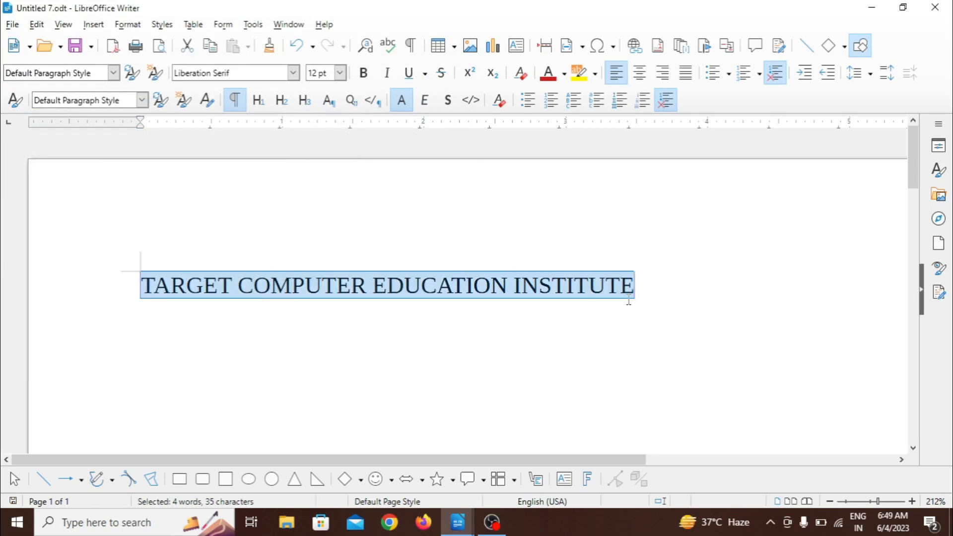
pyautogui.click(40, 26)
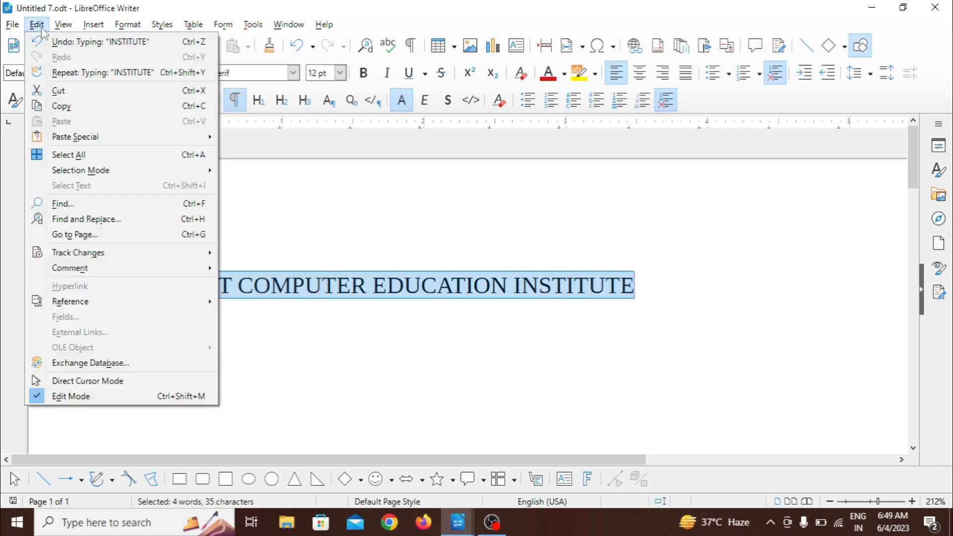
pyautogui.click(58, 91)
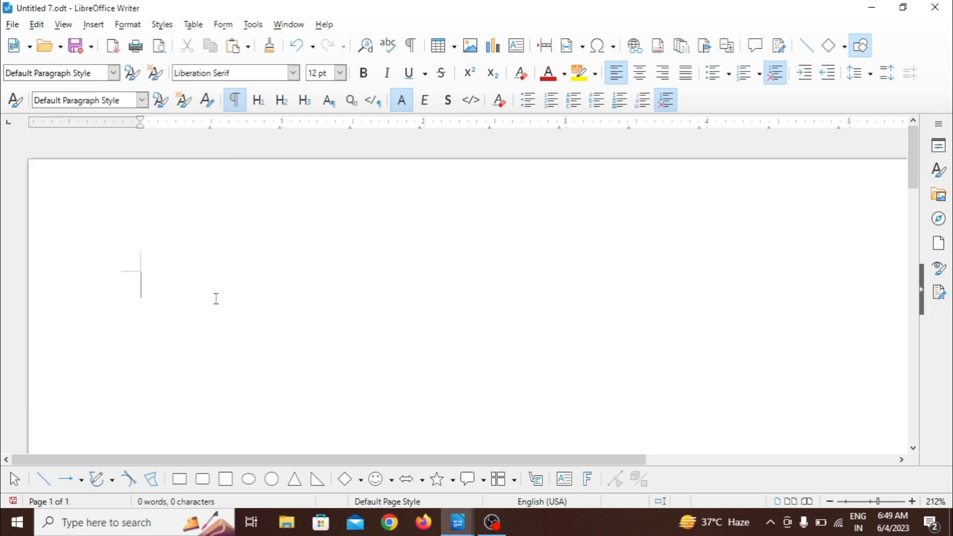
# Step: Reload the document from its saved file, discarding all unsaved changes
pyautogui.click(8, 27)
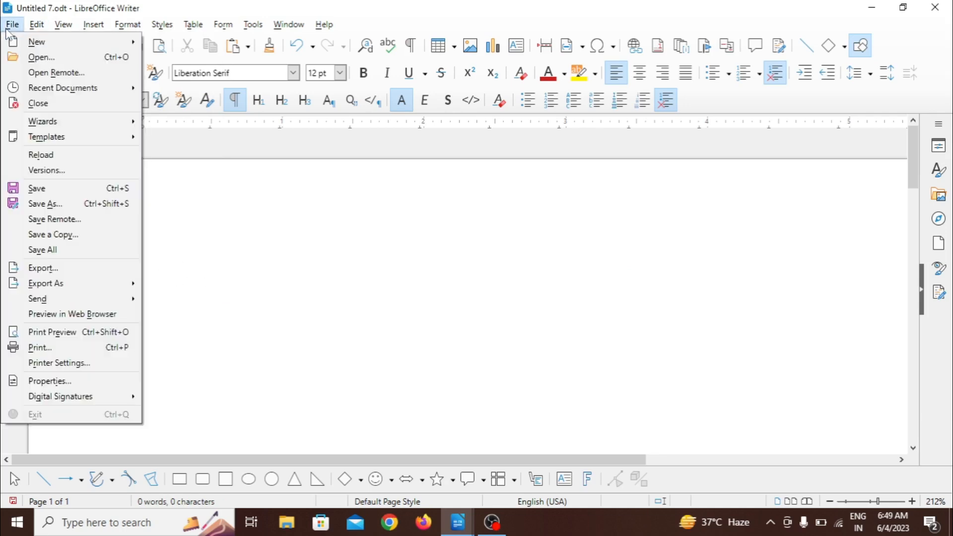
pyautogui.click(68, 160)
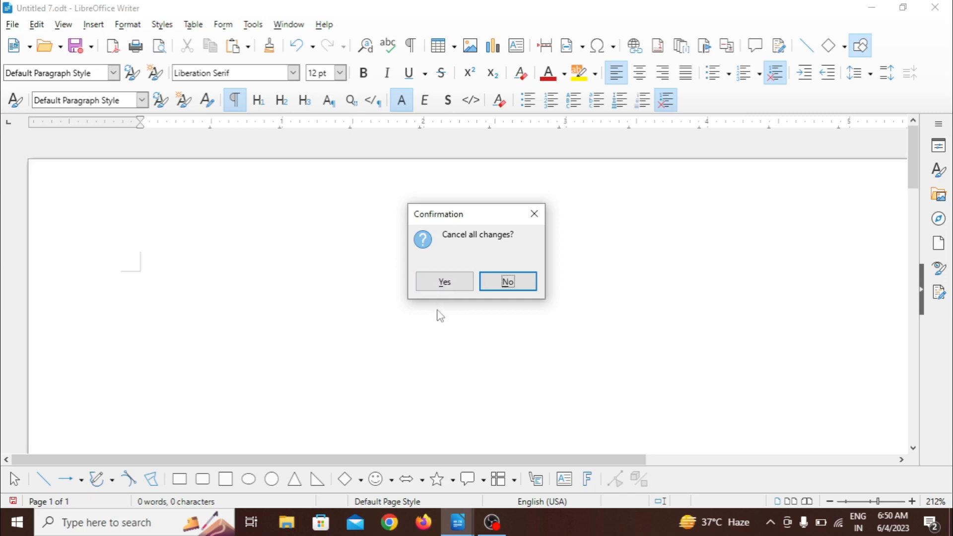
pyautogui.click(445, 282)
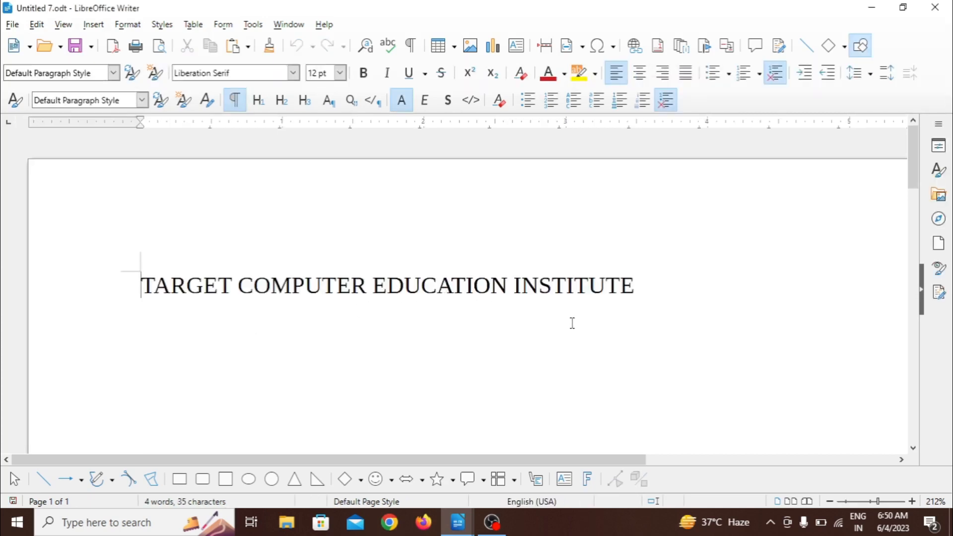
# Step: Inspect the document's version manager and its version comment dialog, leaving both without saving a new version
pyautogui.click(13, 25)
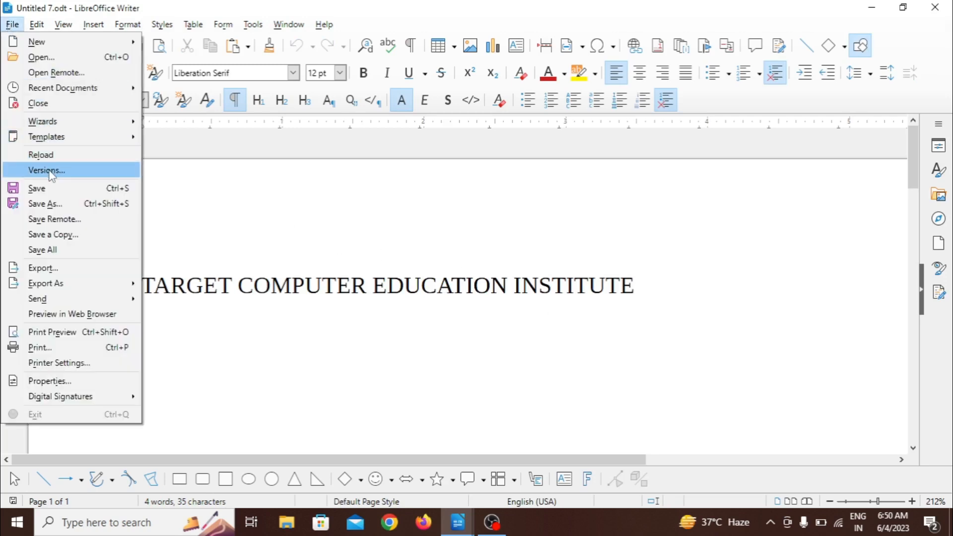
pyautogui.click(48, 171)
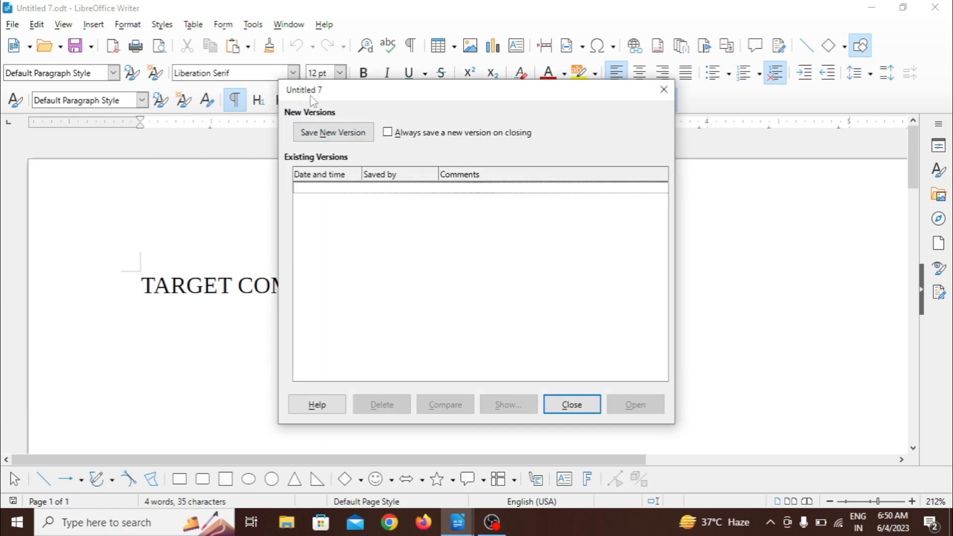
pyautogui.click(333, 133)
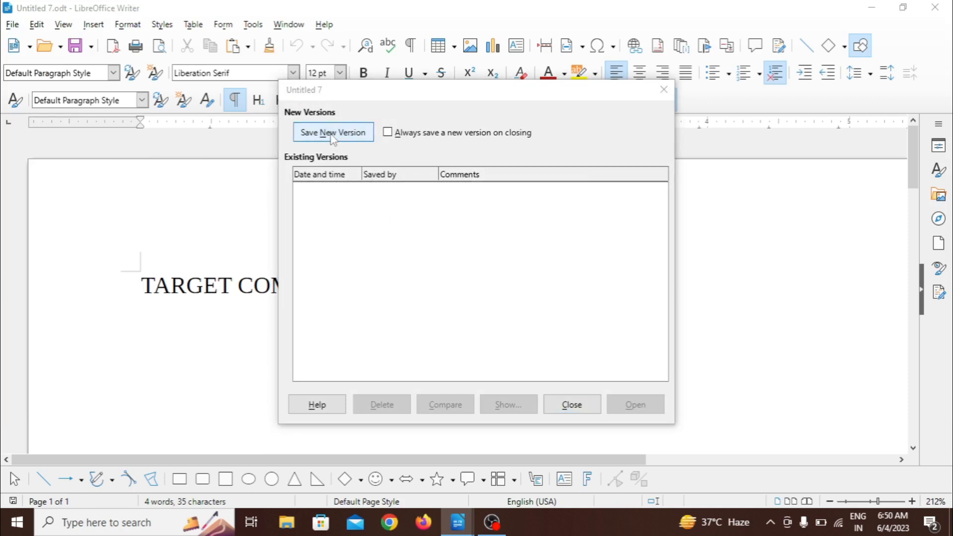
pyautogui.click(536, 311)
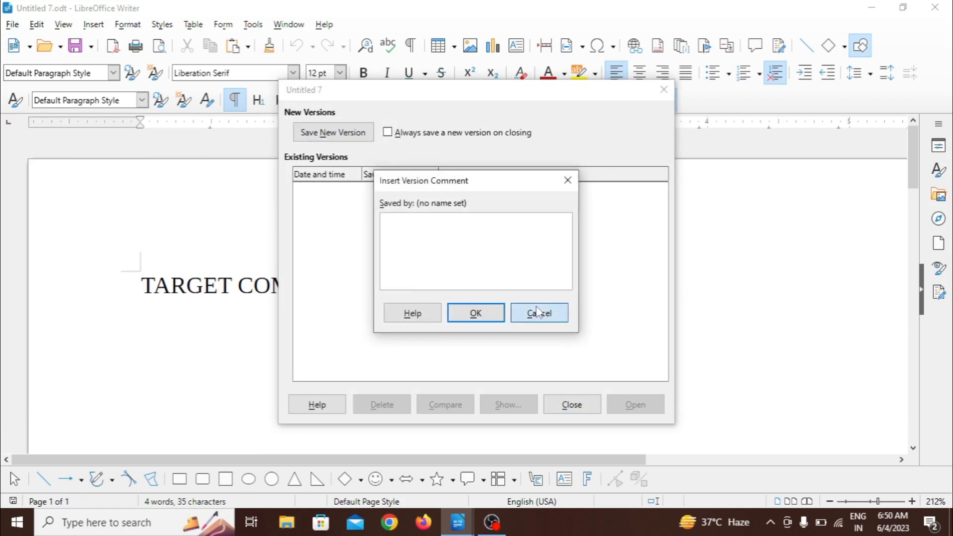
pyautogui.click(576, 400)
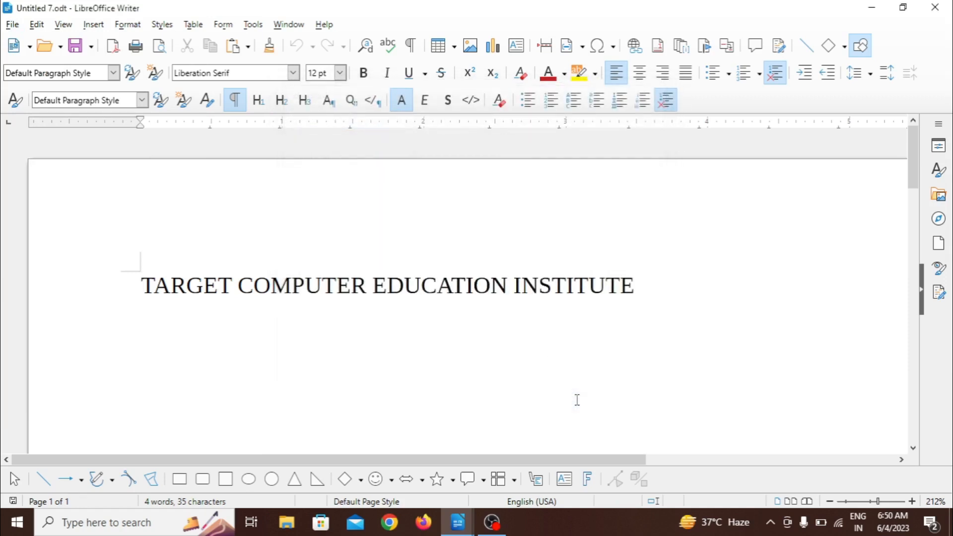
# Step: Save the document under the new name "Untitled 71" as an ODF Text Document in the THEORY LESSION 1 folder
pyautogui.click(11, 24)
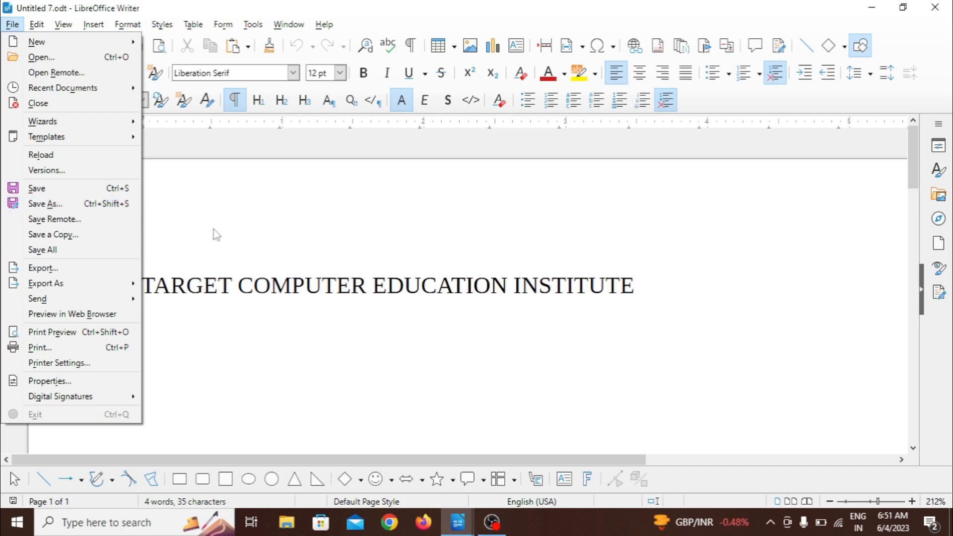
pyautogui.click(77, 207)
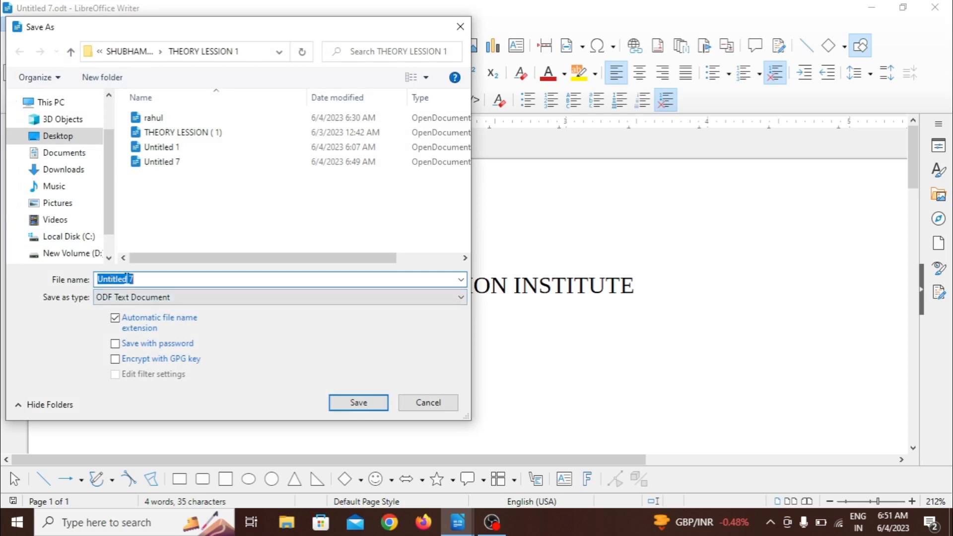
pyautogui.click(142, 278)
pyautogui.write('1')
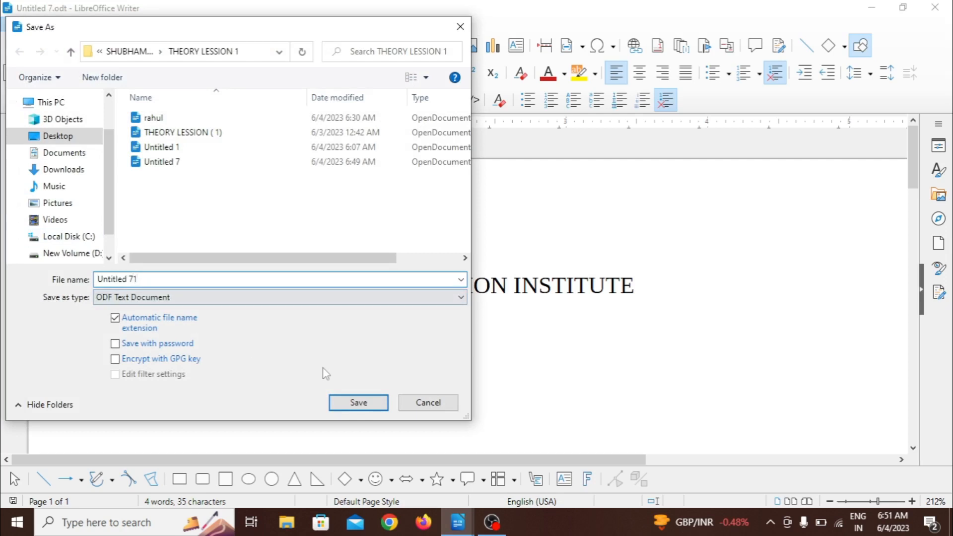
pyautogui.click(351, 403)
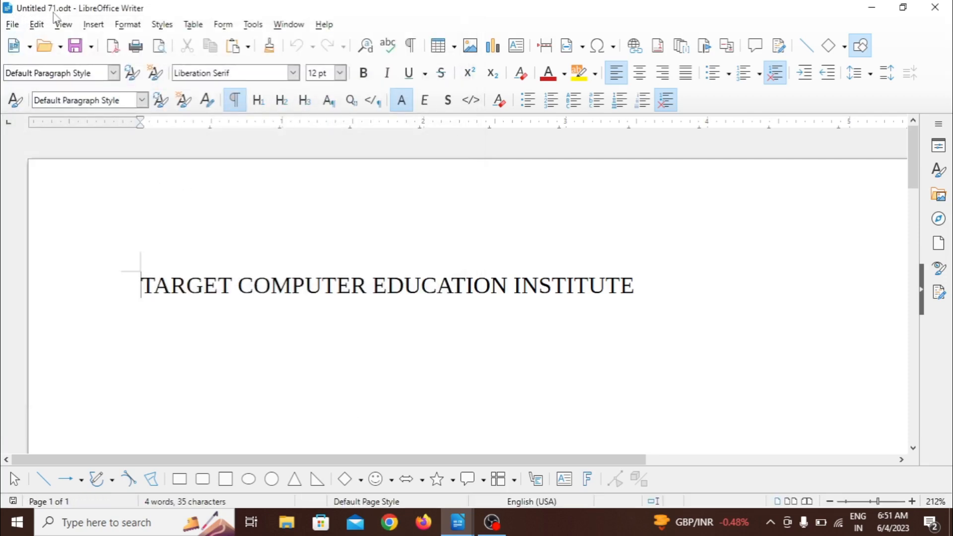
# Step: Reopen Untitled 7.odt from the recently used documents, and return to Untitled 71.odt the same way
pyautogui.click(12, 25)
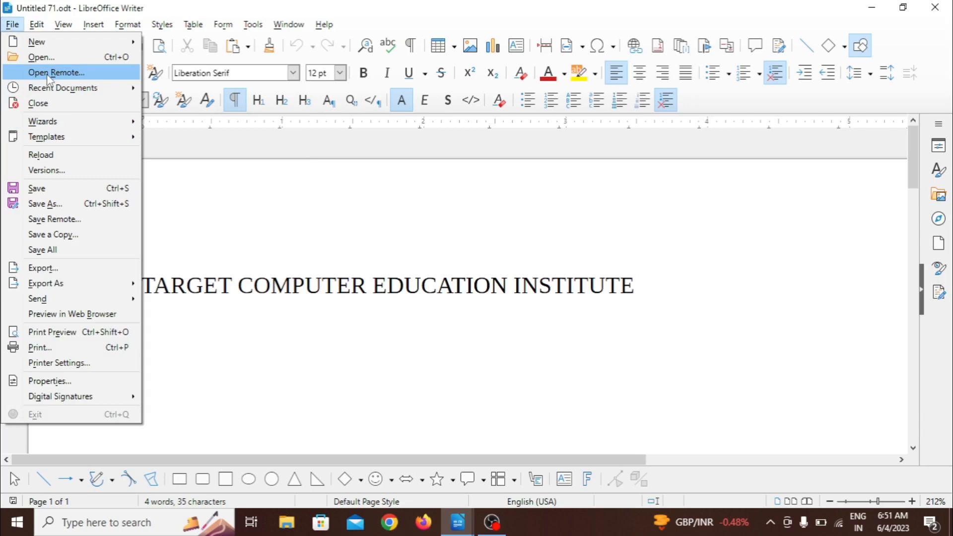
pyautogui.moveTo(50, 88)
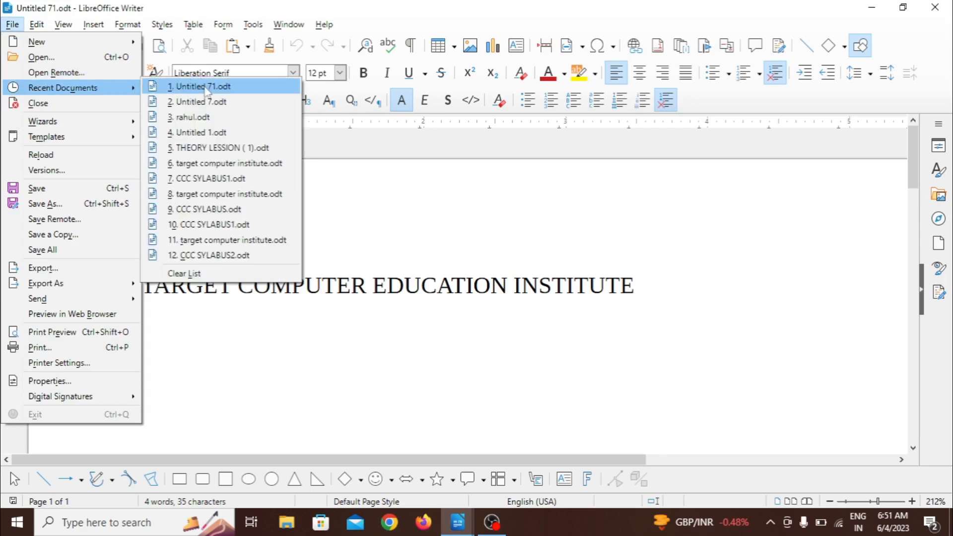
pyautogui.click(208, 103)
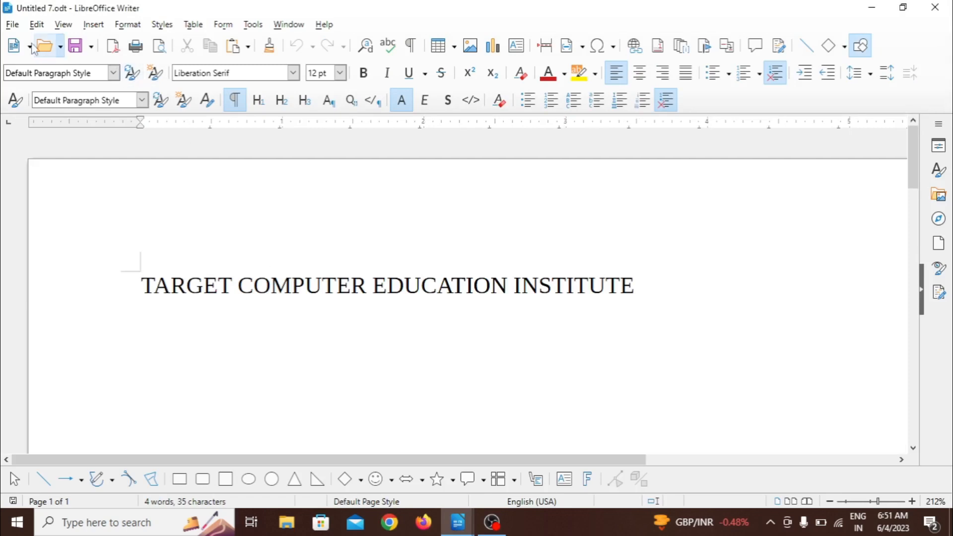
pyautogui.click(12, 24)
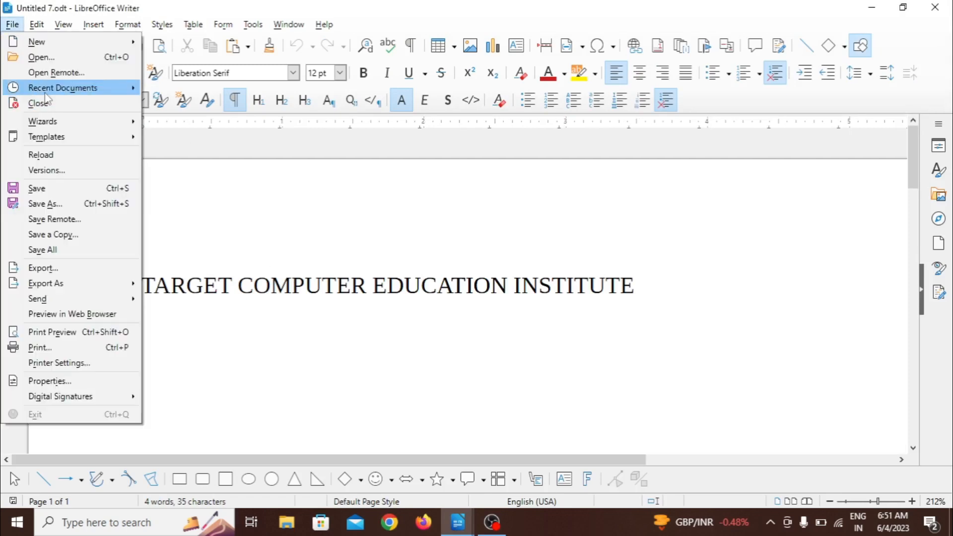
pyautogui.moveTo(45, 94)
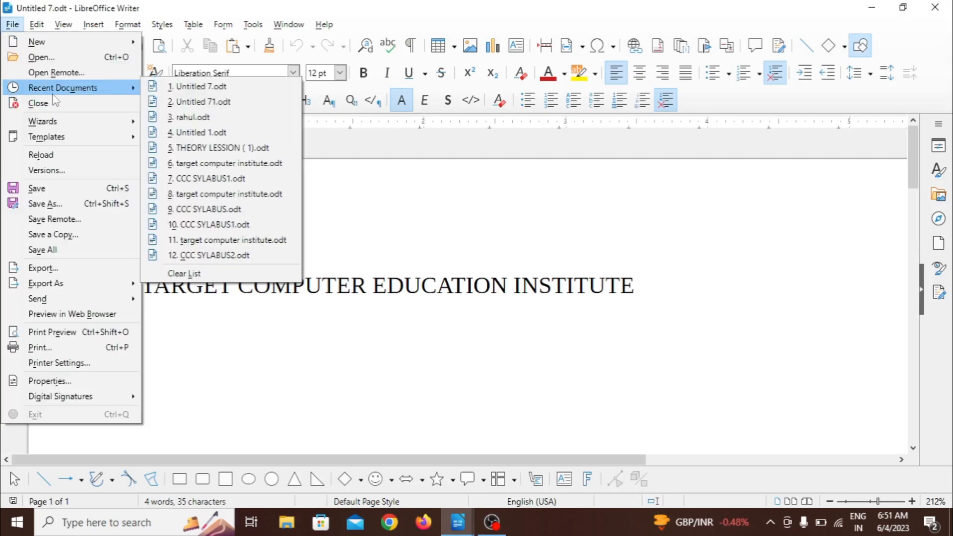
pyautogui.click(193, 102)
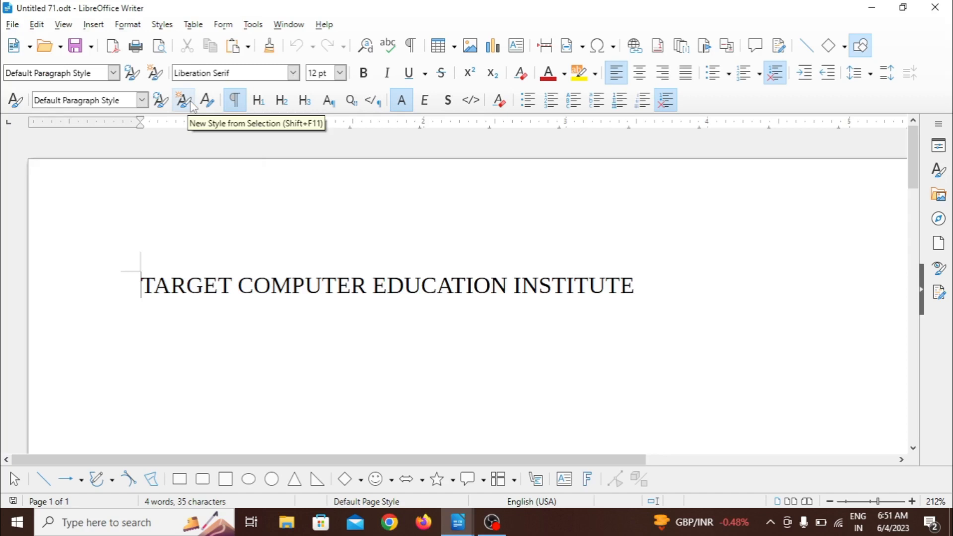
# Step: Examine the remote saving options and the Google Drive service form, leaving without adding a service or saving
pyautogui.click(18, 25)
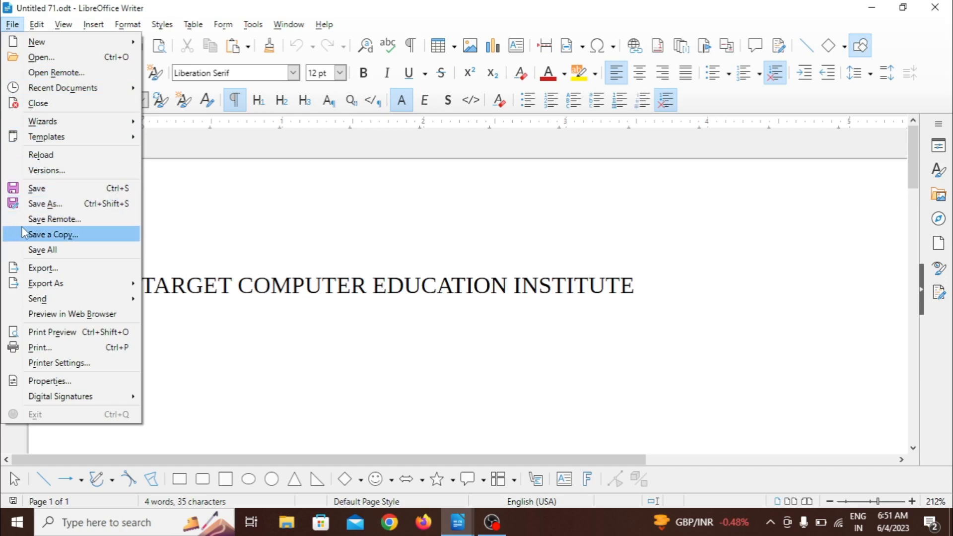
pyautogui.click(82, 227)
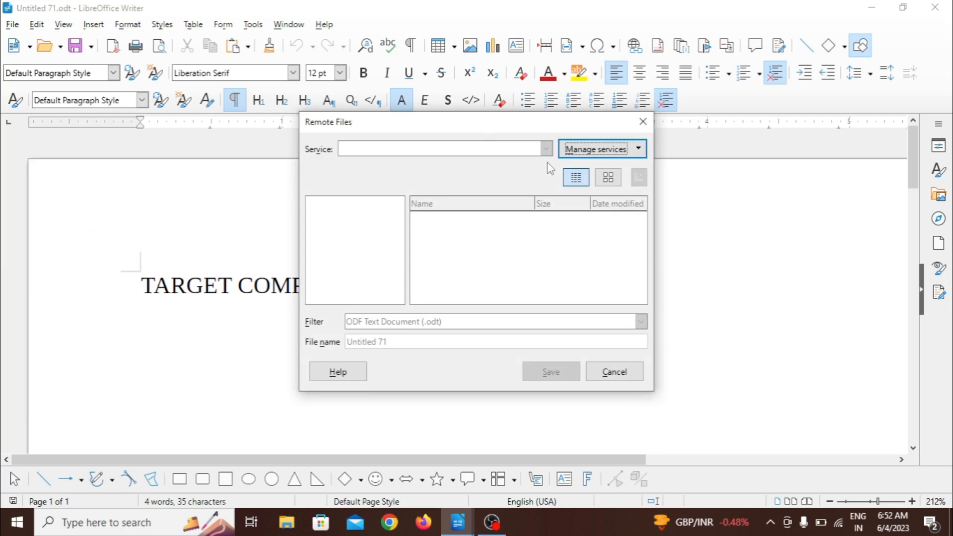
pyautogui.click(638, 148)
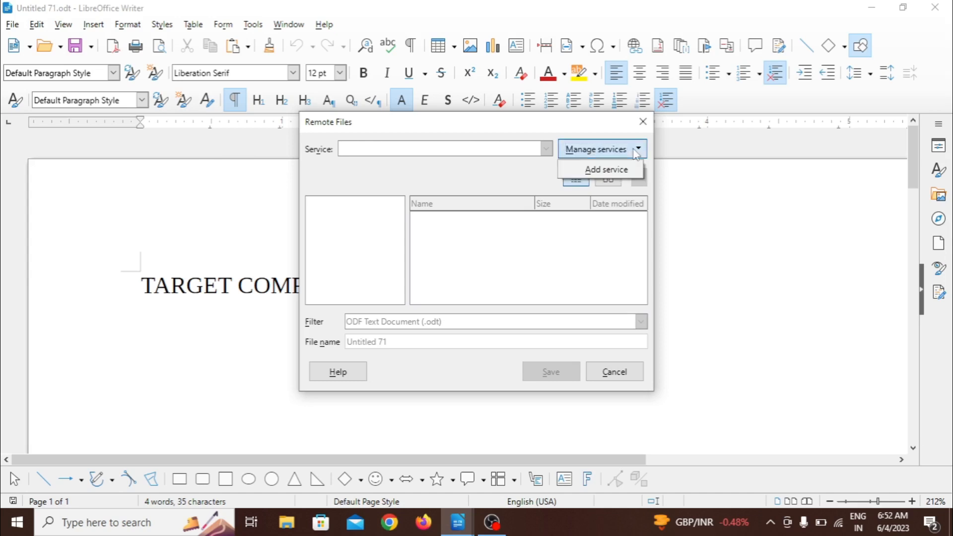
pyautogui.click(615, 169)
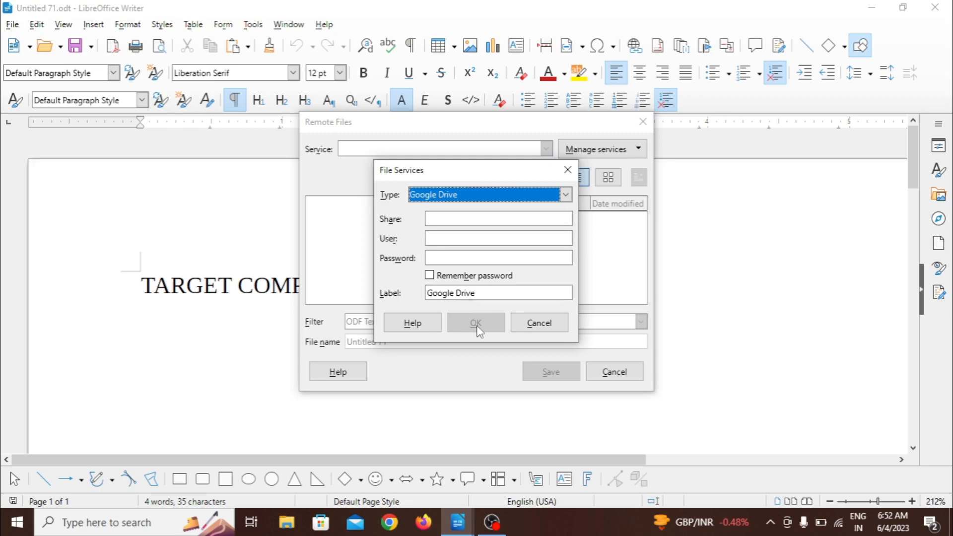
pyautogui.click(533, 332)
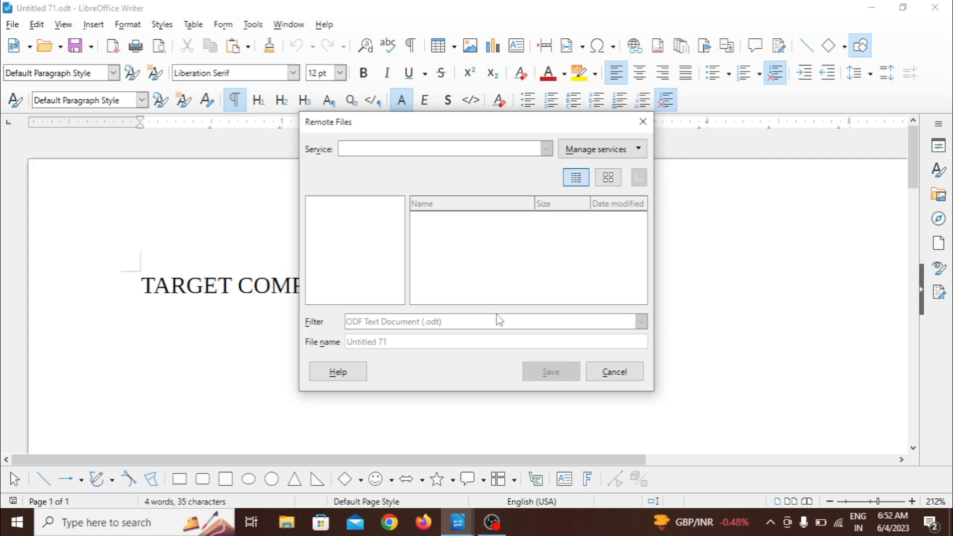
pyautogui.click(615, 373)
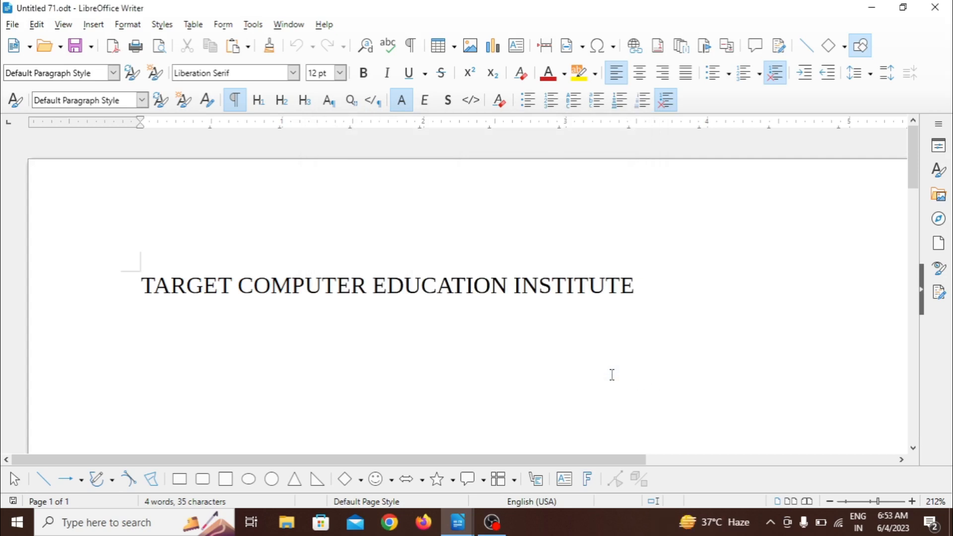
# Step: Save a copy of the document as "Untitled 71" in the THEORY LESSION 1 folder, replacing the existing file
pyautogui.click(12, 25)
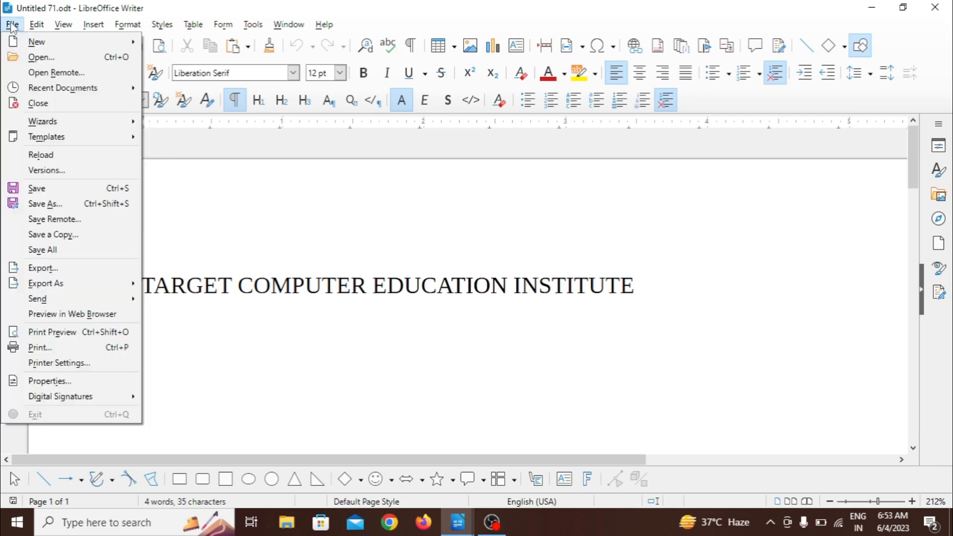
pyautogui.click(56, 238)
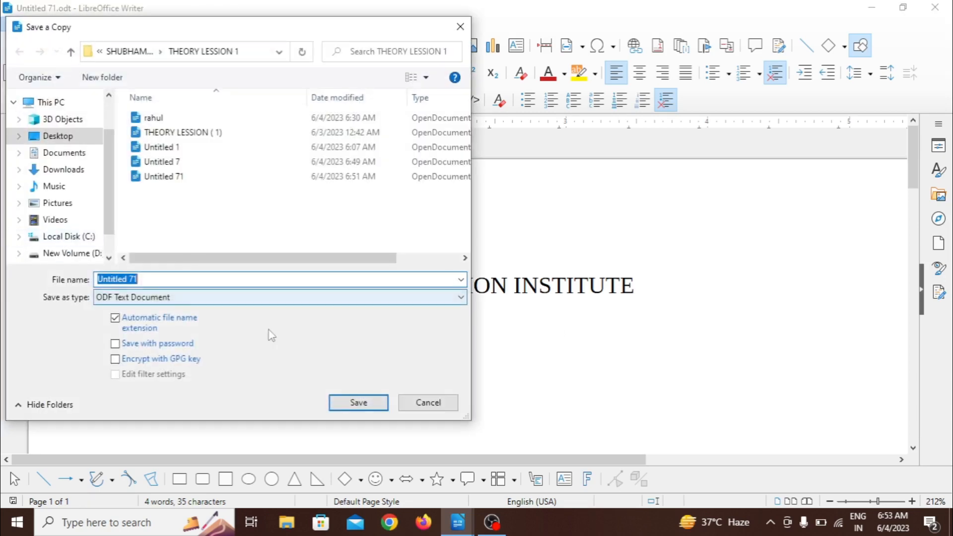
pyautogui.click(355, 404)
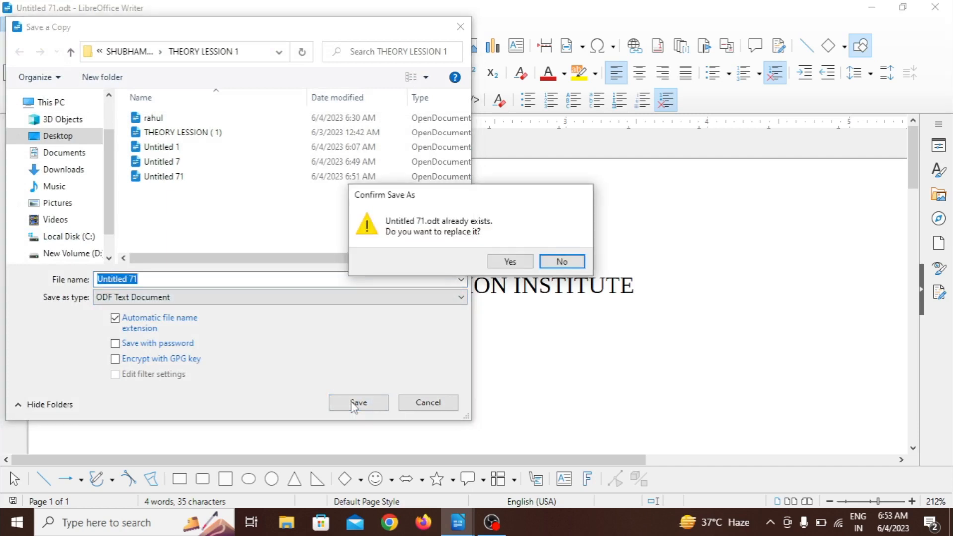
pyautogui.click(508, 261)
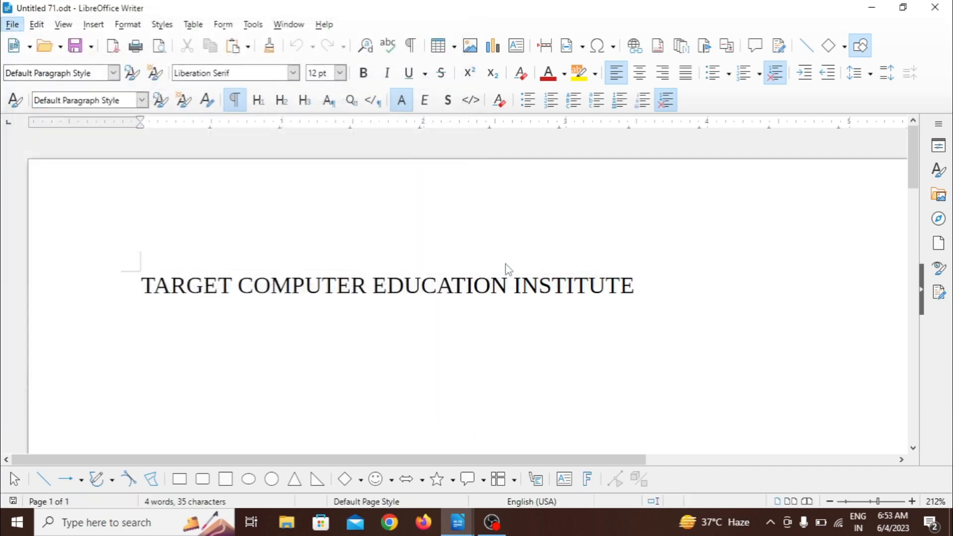
# Step: Paste "TARGET COMPUTER EDUCATION INSTITUTE" from the clipboard twice after the existing line
pyautogui.hotkey('ctrl', 'a')
pyautogui.hotkey('ctrl', 'c')
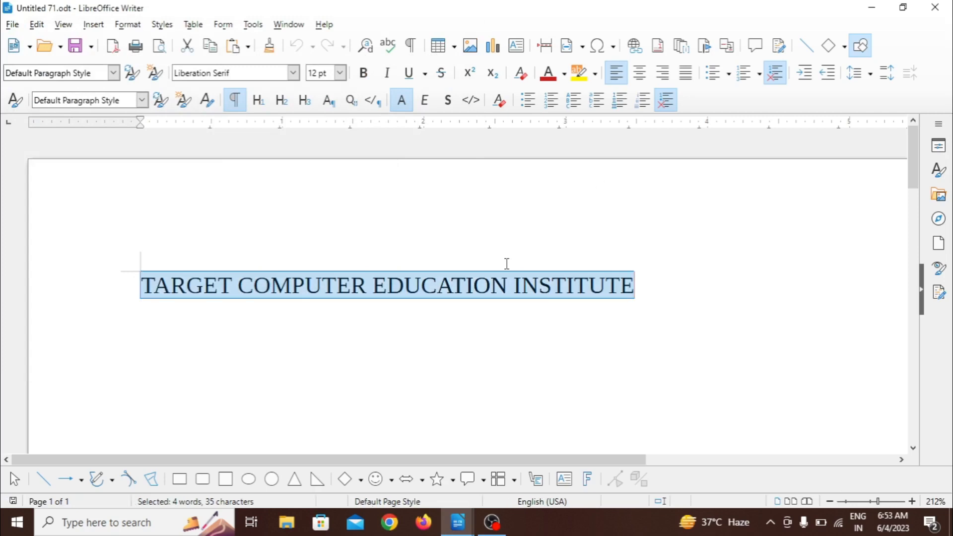
pyautogui.click(443, 250)
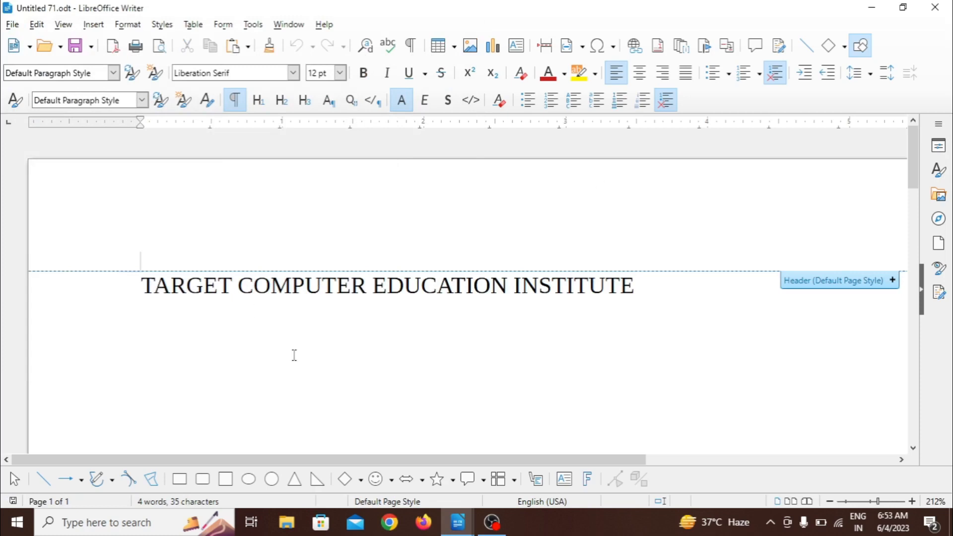
pyautogui.click(38, 26)
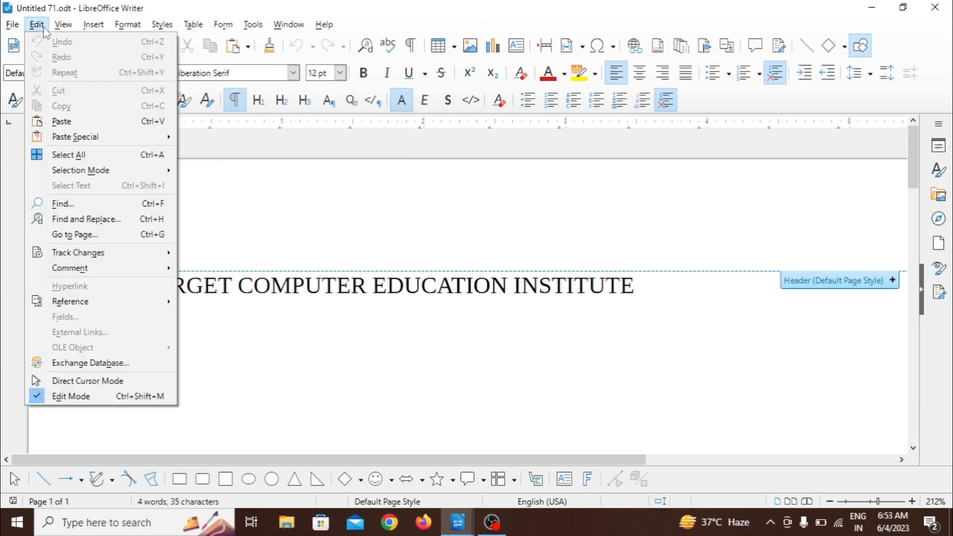
pyautogui.click(62, 122)
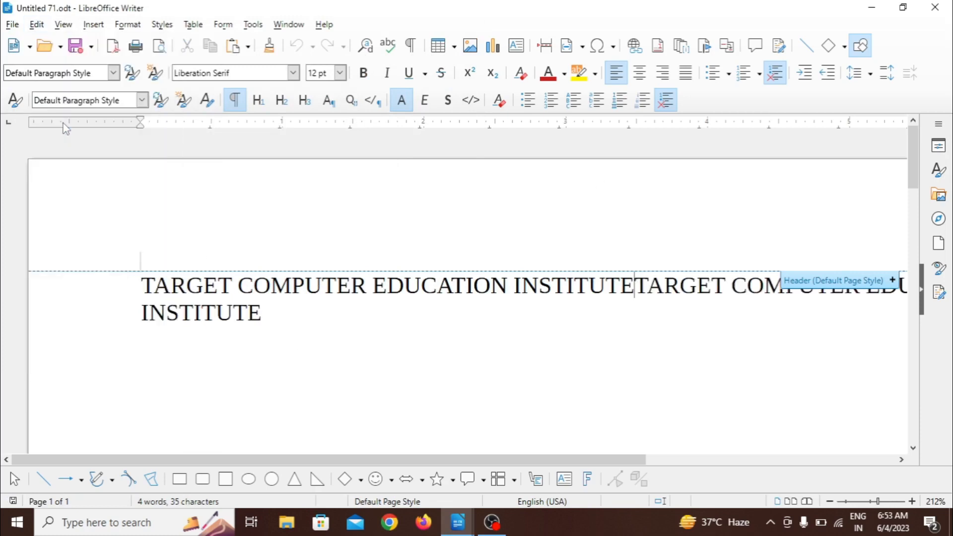
pyautogui.click(34, 26)
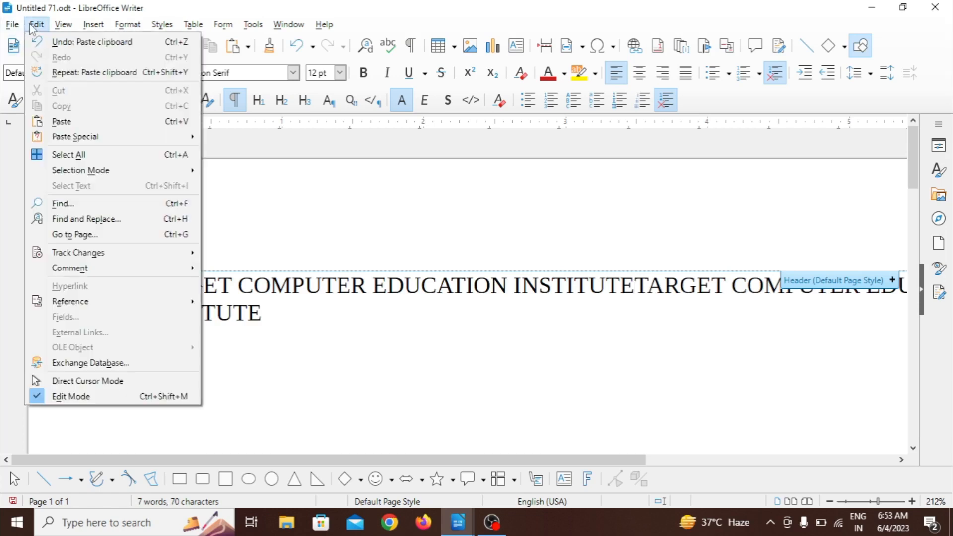
pyautogui.click(67, 124)
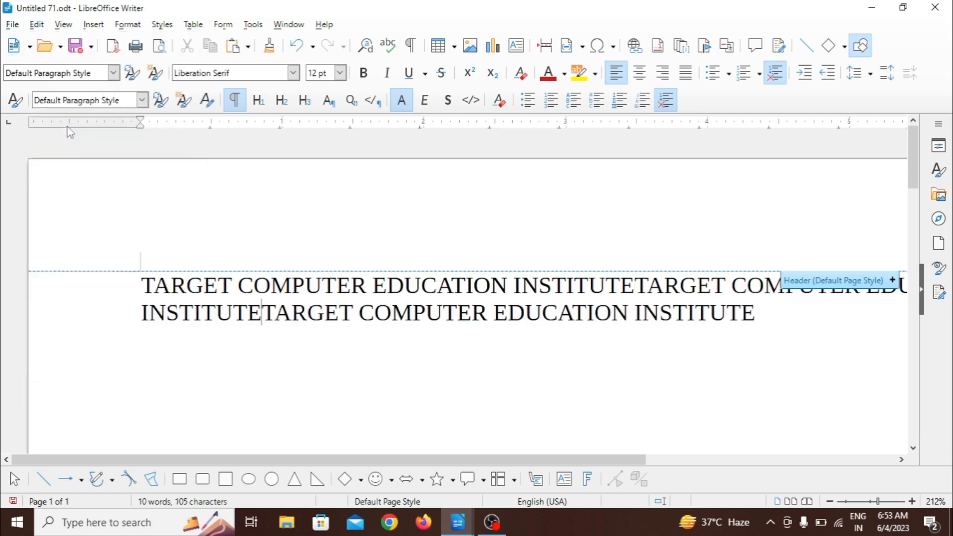
# Step: Save all open documents at once, declining to name the untitled documents that have never been saved
pyautogui.click(12, 24)
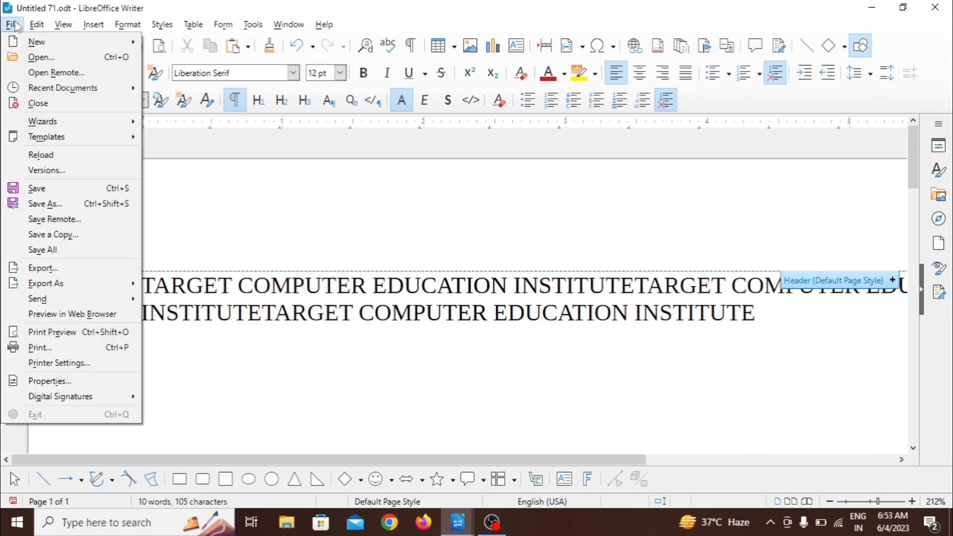
pyautogui.click(48, 250)
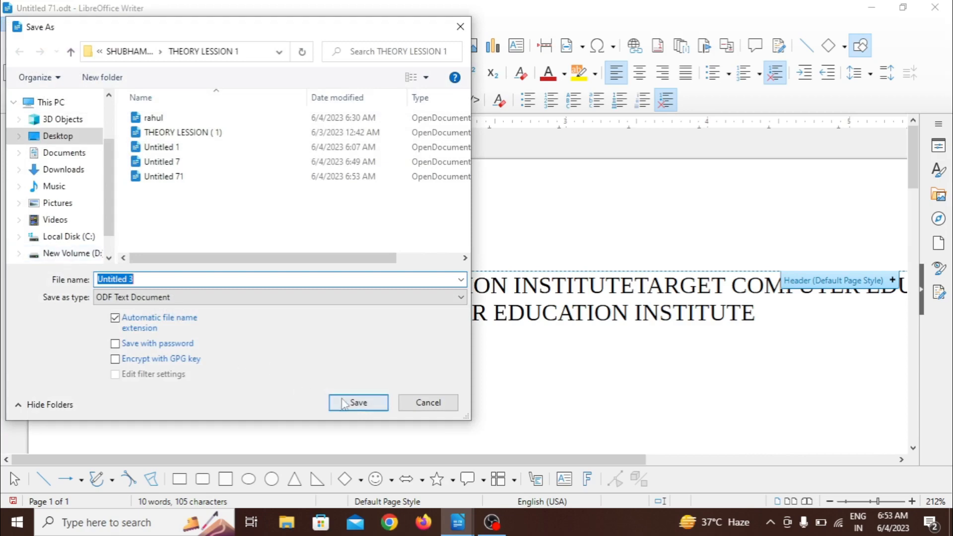
pyautogui.click(411, 406)
pyautogui.click(424, 402)
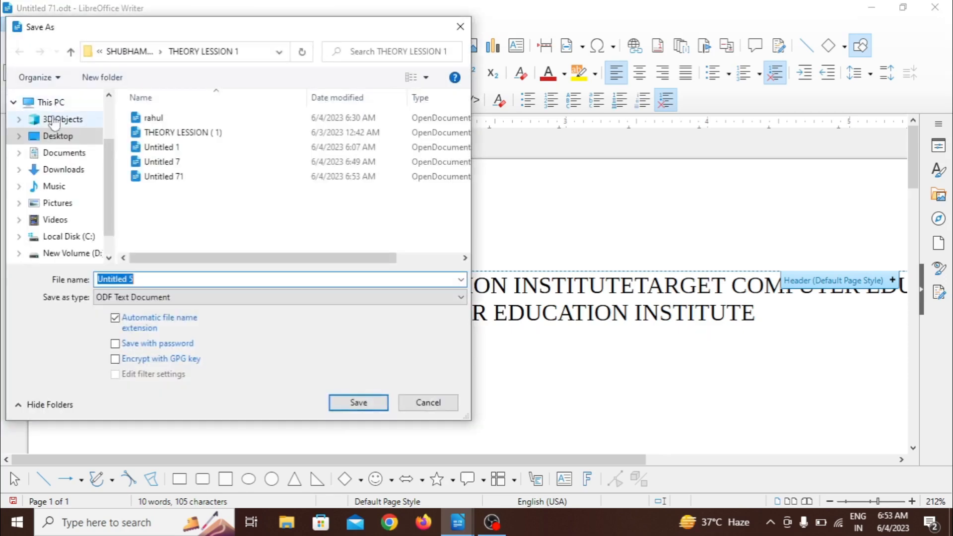
pyautogui.click(421, 405)
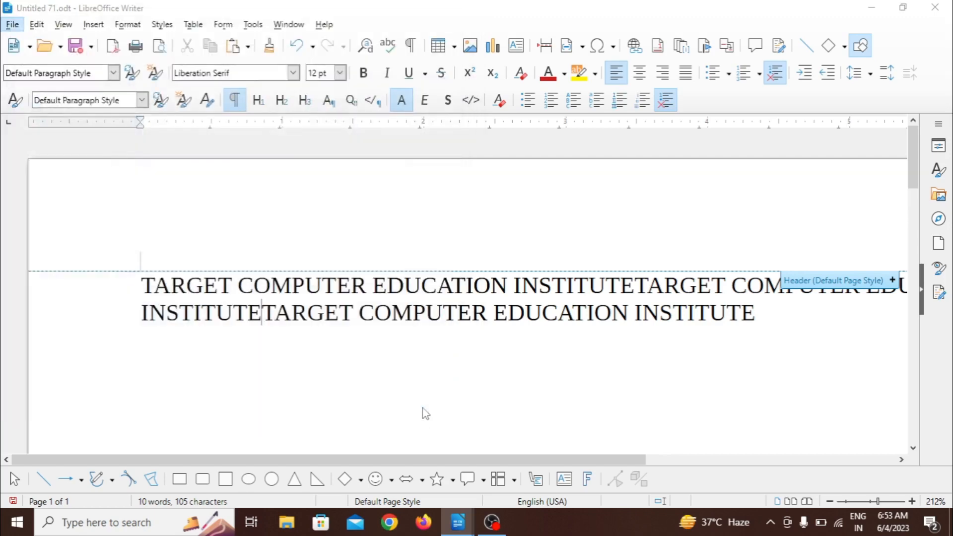
pyautogui.click(356, 402)
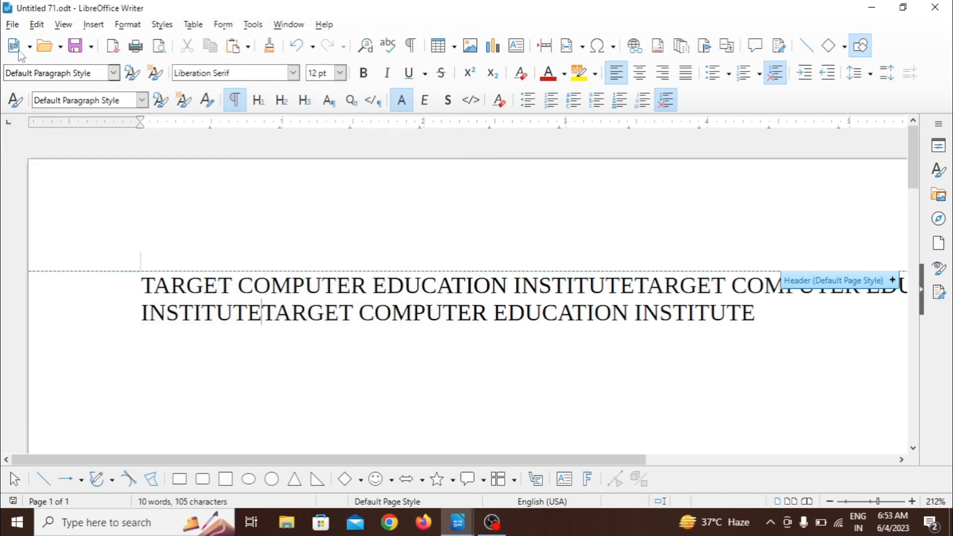
# Step: Export the document as "Untitled 71" in PDF - Portable Document Format to the THEORY LESSION 1 folder, continuing to the PDF options
pyautogui.click(12, 25)
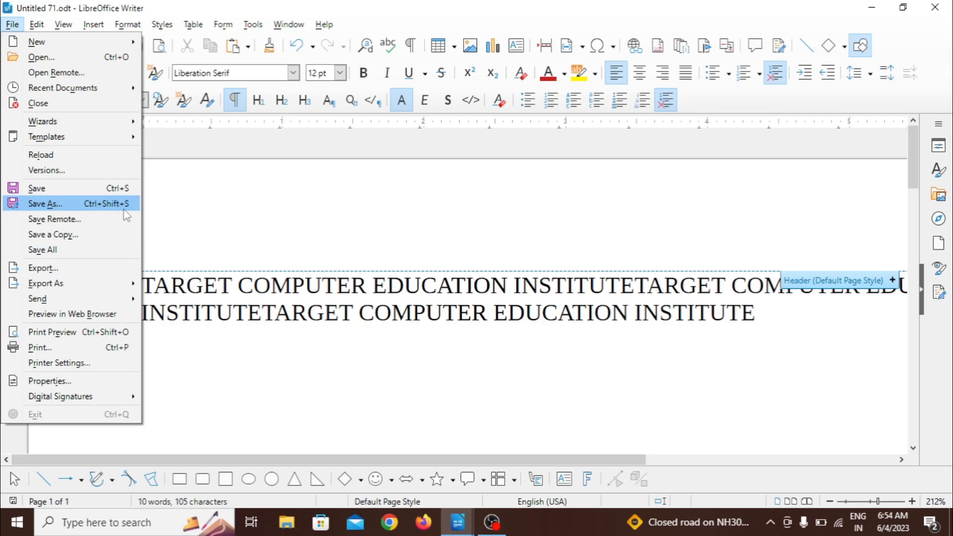
pyautogui.click(46, 270)
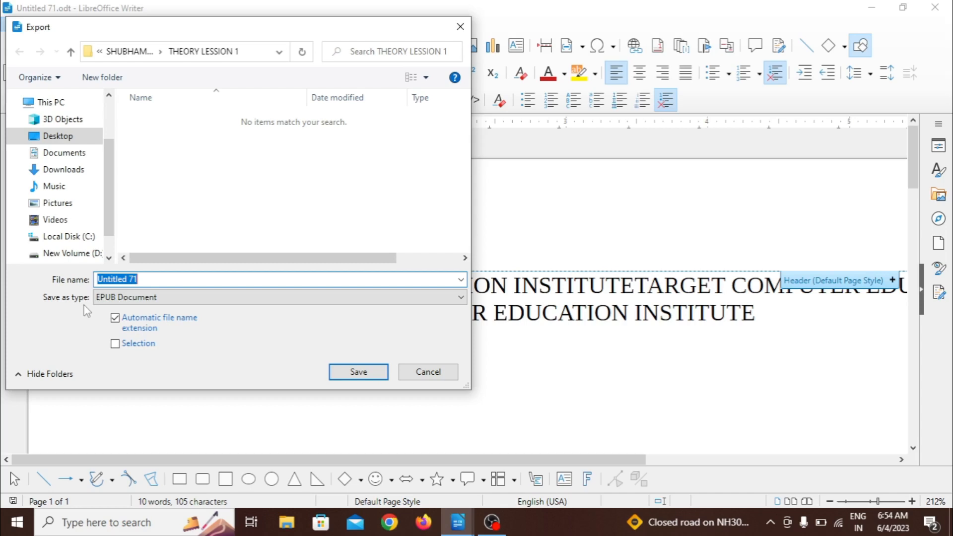
pyautogui.click(146, 300)
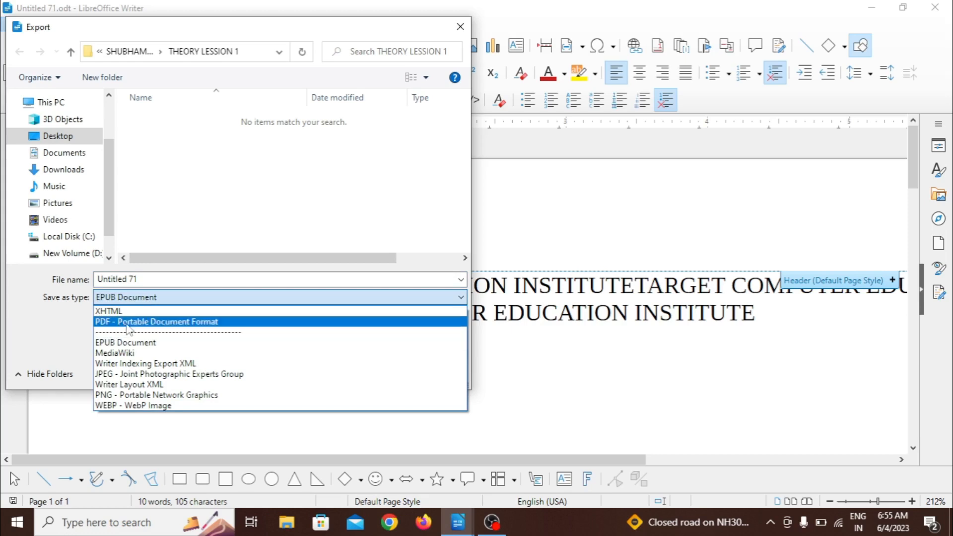
pyautogui.click(176, 322)
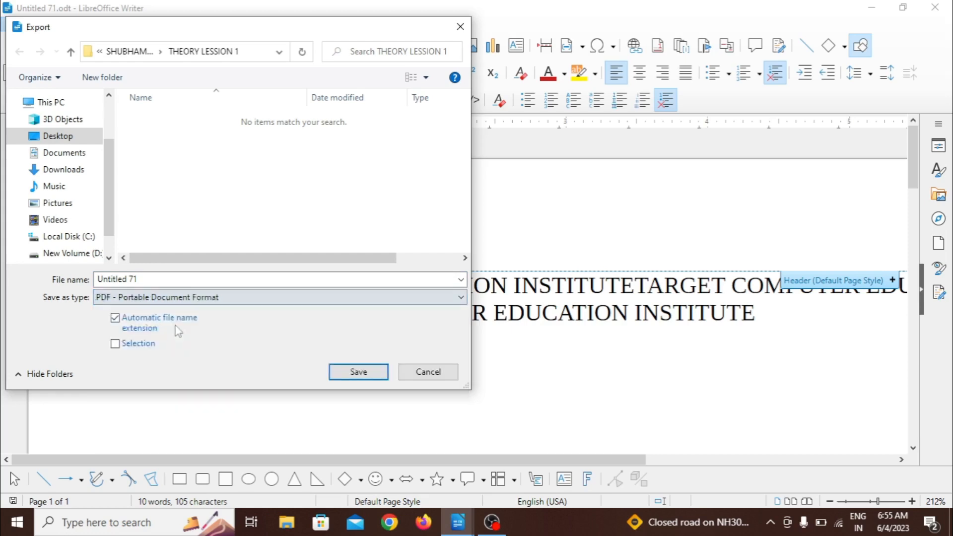
pyautogui.click(358, 374)
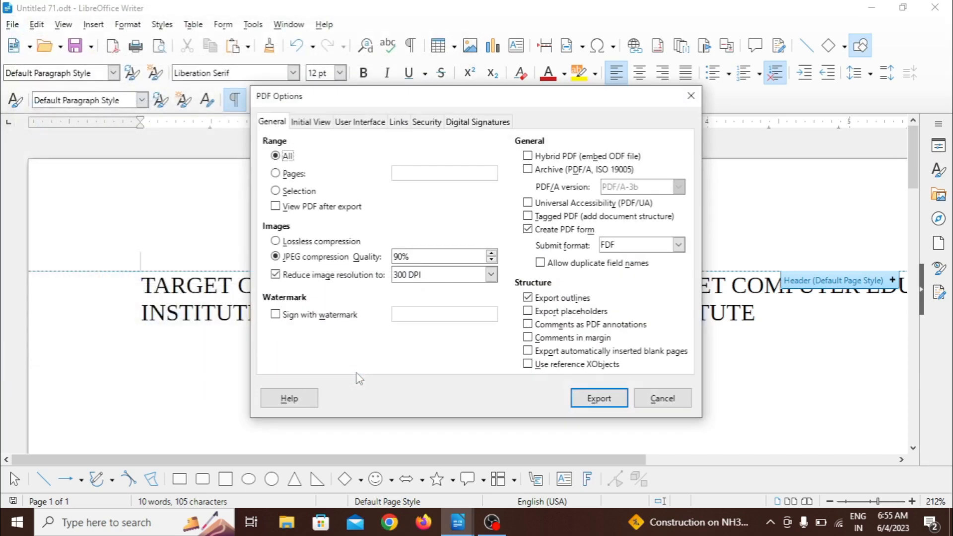
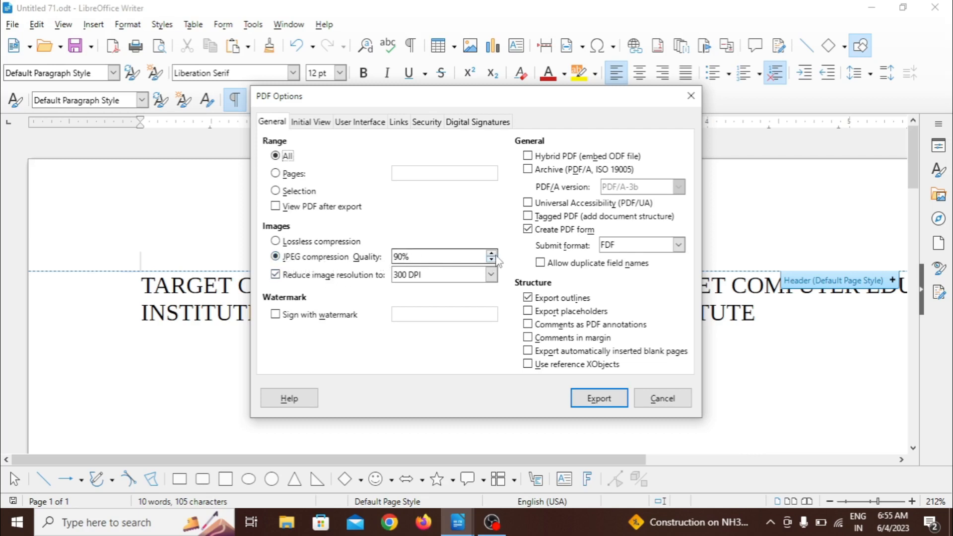
# Step: Set the JPEG compression quality to 93% and export the document as PDF
pyautogui.click(492, 253)
pyautogui.click(491, 253)
pyautogui.click(491, 253)
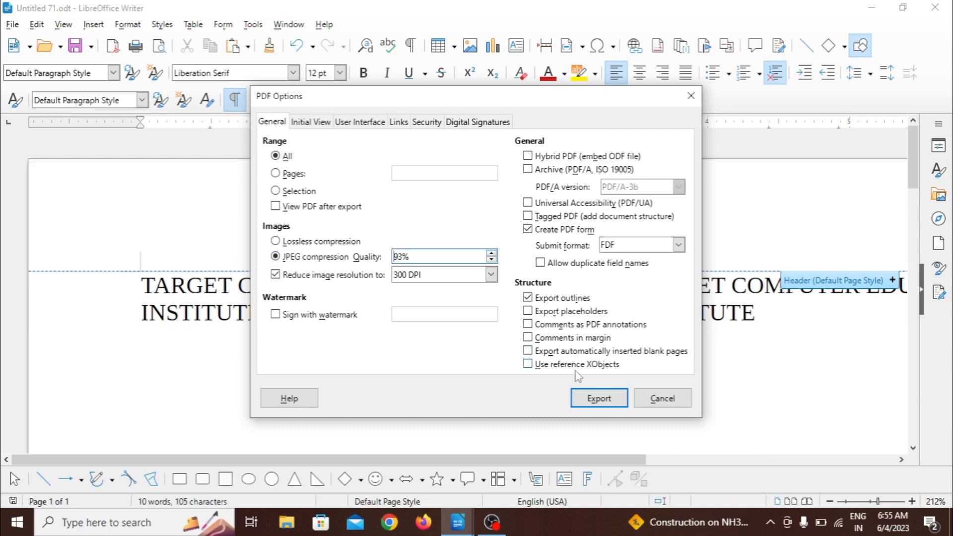
pyautogui.click(590, 400)
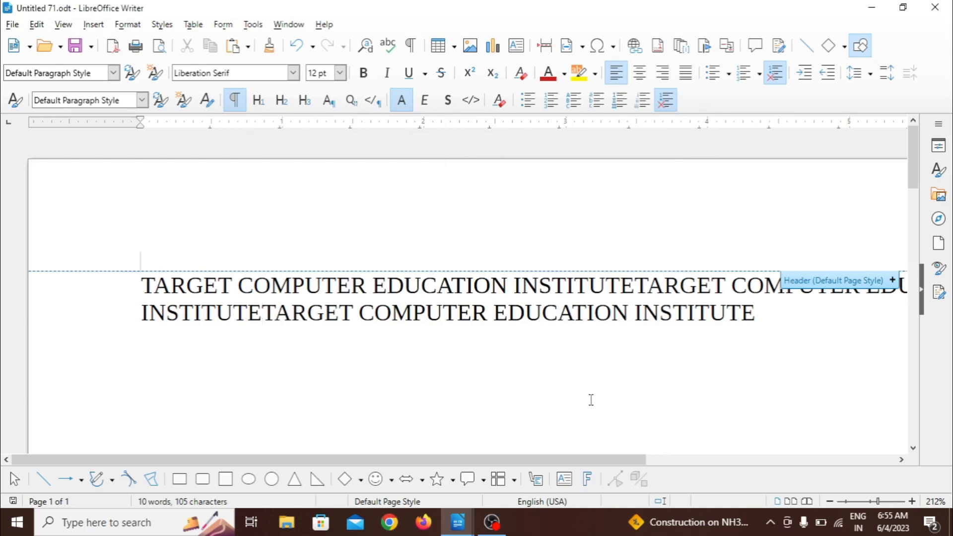
# Step: Minimize the open document windows and open the exported "Untitled 71" PDF from the THEORY LESSION 1 folder to check it
pyautogui.click(871, 8)
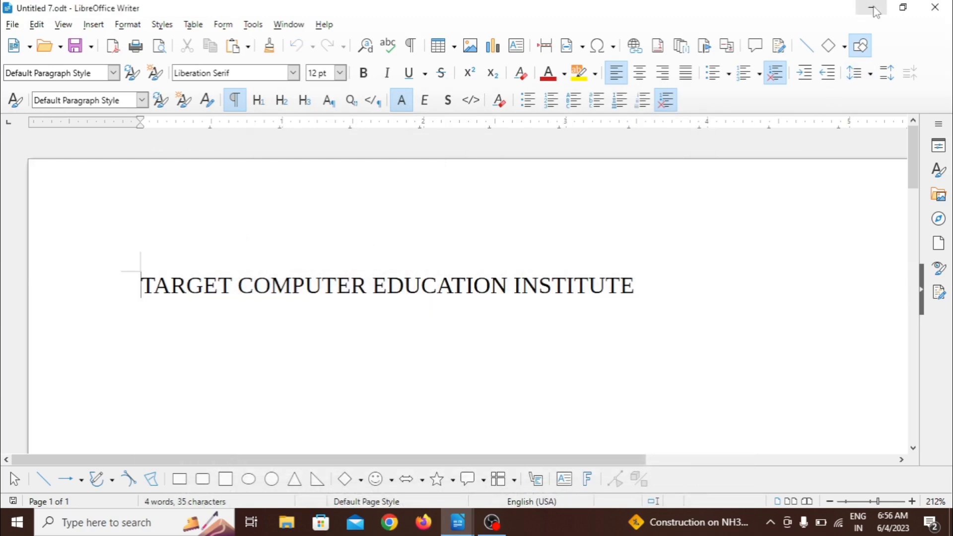
pyautogui.click(873, 9)
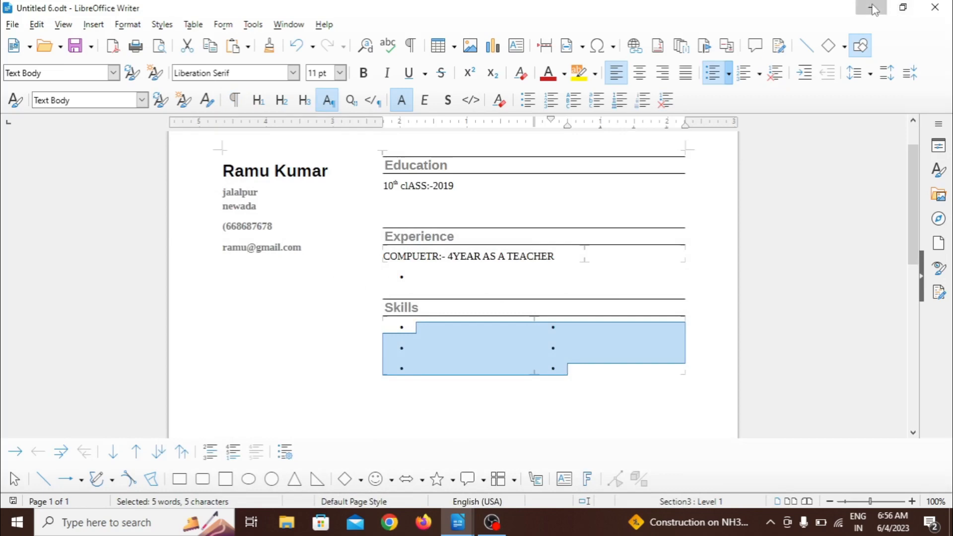
pyautogui.click(871, 8)
pyautogui.click(871, 8)
pyautogui.click(871, 8)
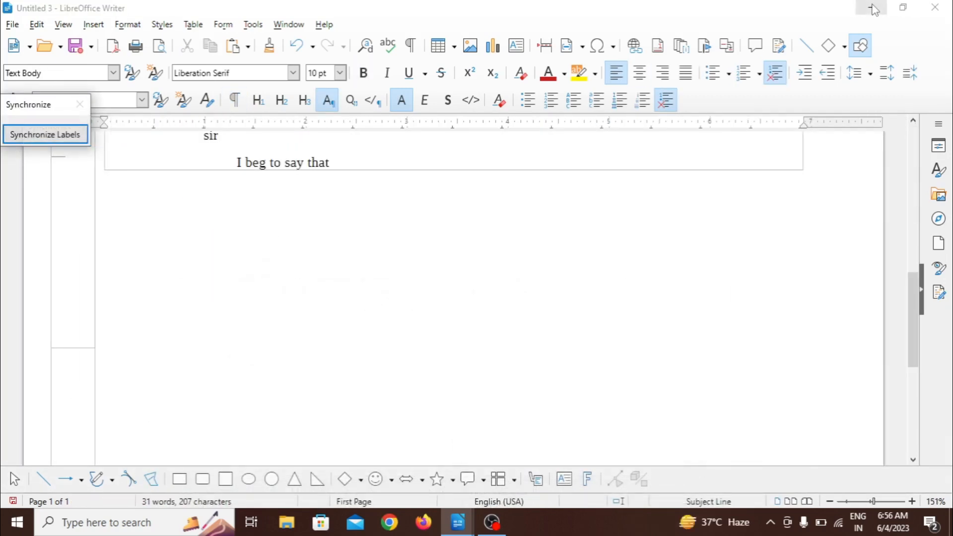
pyautogui.click(871, 8)
pyautogui.click(871, 8)
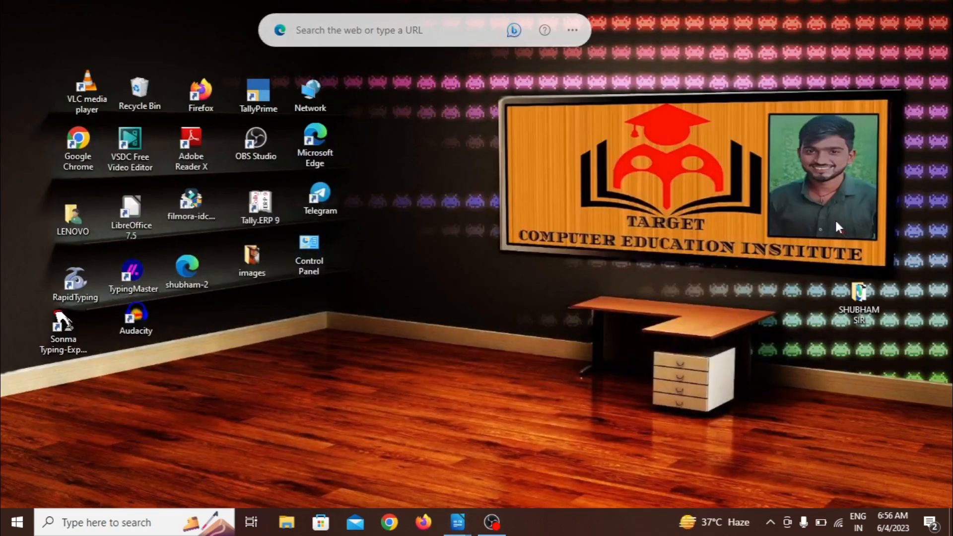
pyautogui.doubleClick(851, 302)
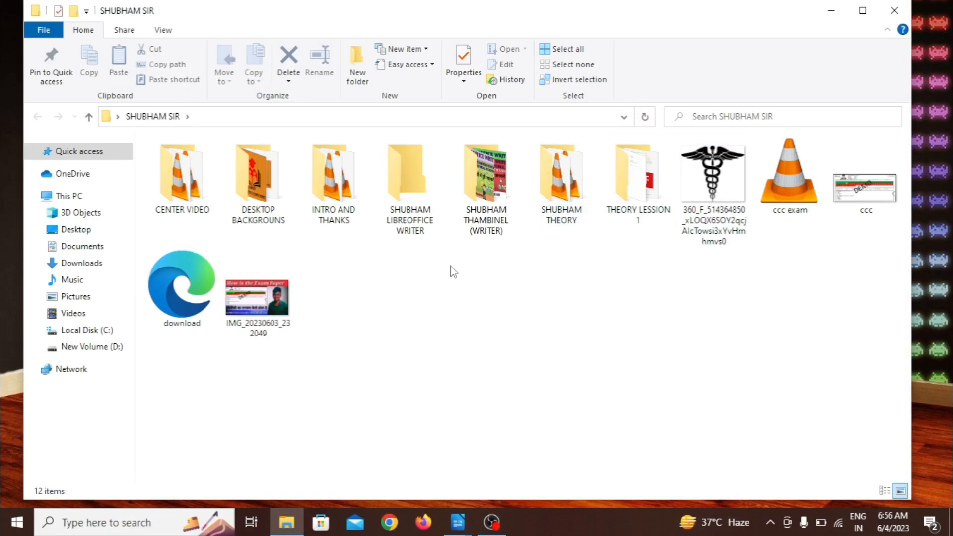
pyautogui.doubleClick(627, 194)
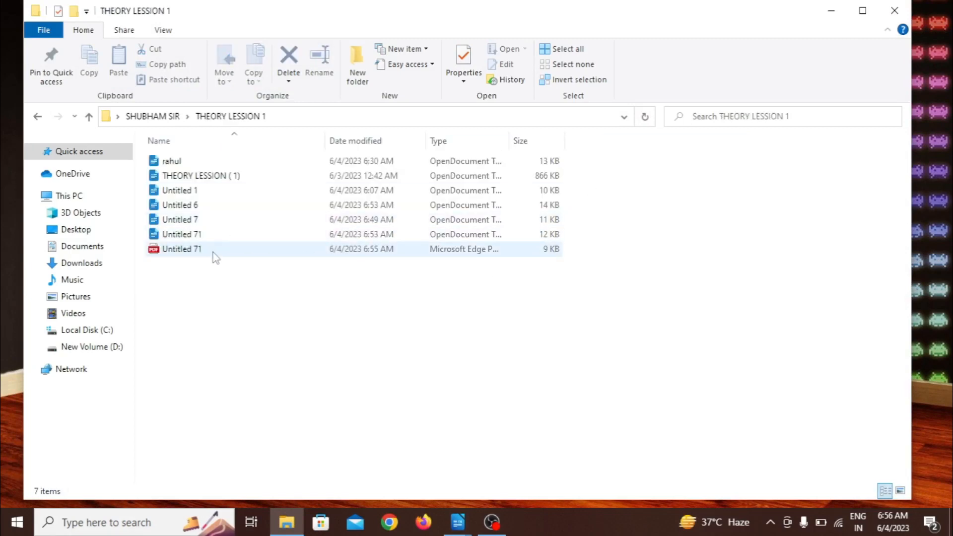
pyautogui.doubleClick(194, 253)
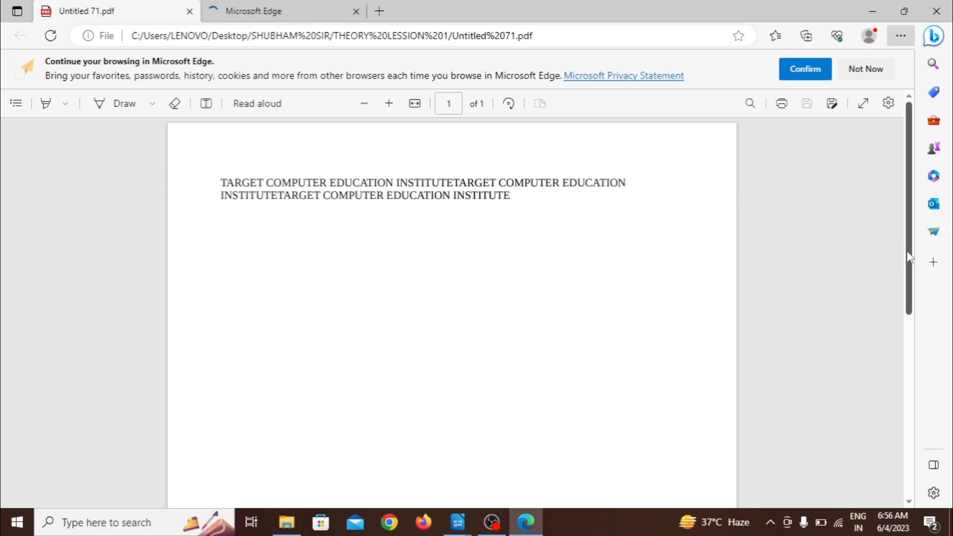
pyautogui.moveTo(908, 257)
pyautogui.mouseDown()
pyautogui.moveTo(916, 436)
pyautogui.moveTo(912, 264)
pyautogui.mouseUp()
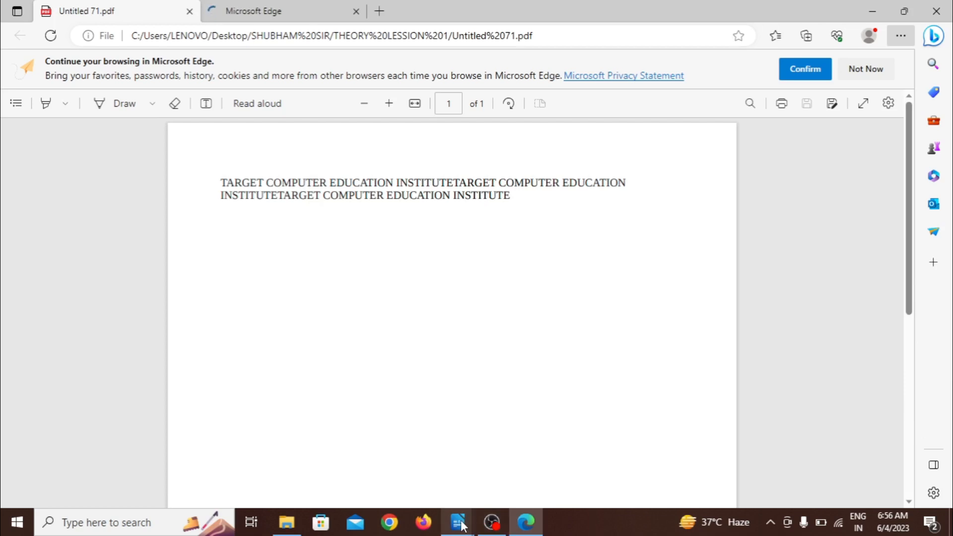
# Step: Return to Untitled 71.odt in LibreOffice Writer and export it directly as a PDF named "Untitled 712", without replacing the existing "Untitled 71" PDF
pyautogui.moveTo(461, 525)
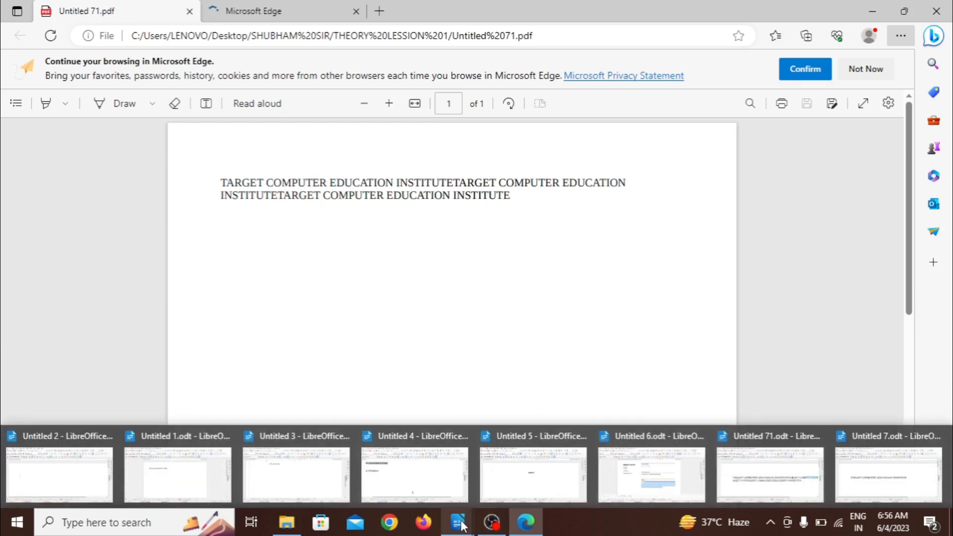
pyautogui.click(774, 452)
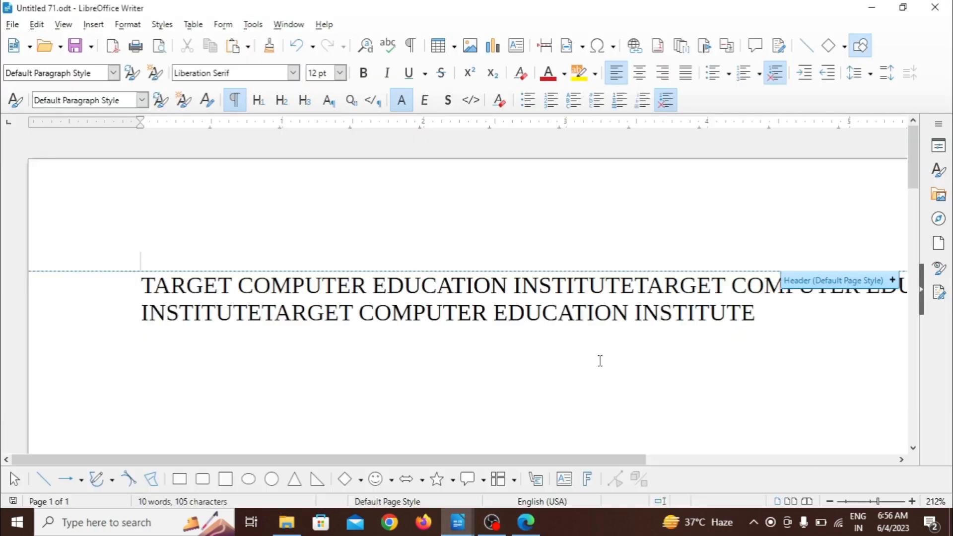
pyautogui.click(12, 25)
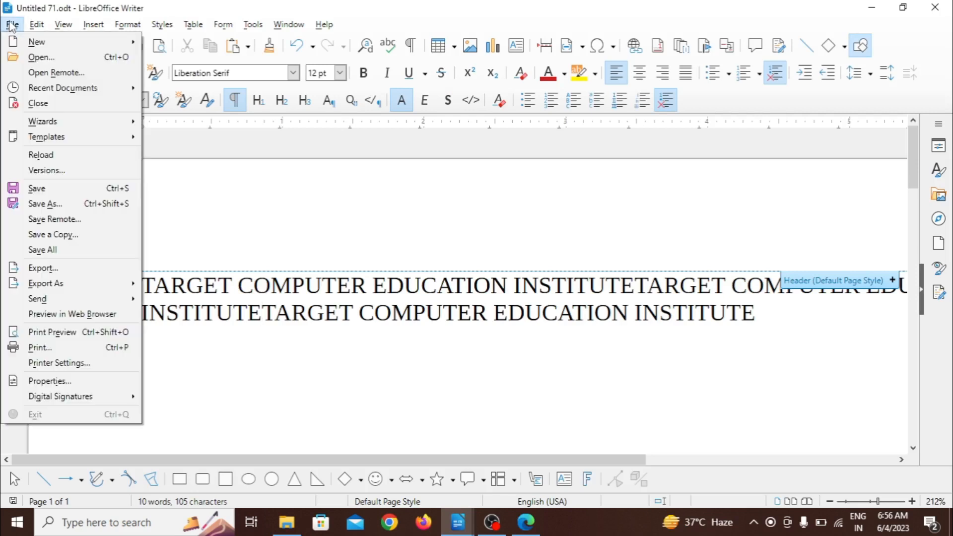
pyautogui.moveTo(58, 287)
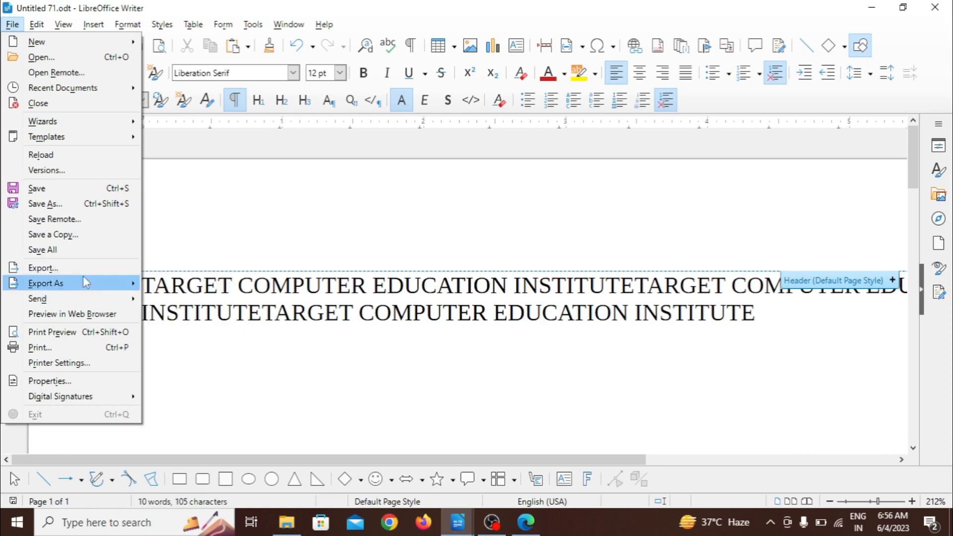
pyautogui.moveTo(85, 284)
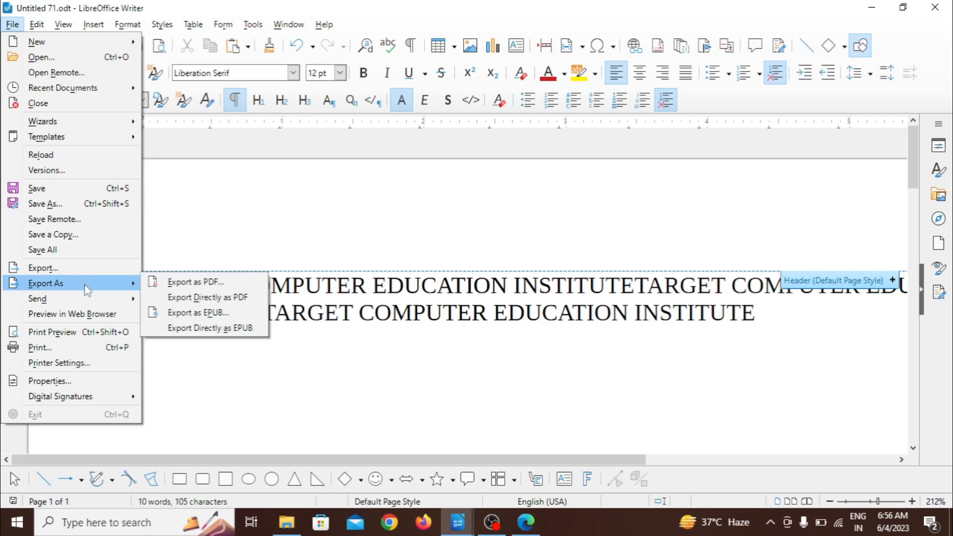
pyautogui.click(205, 300)
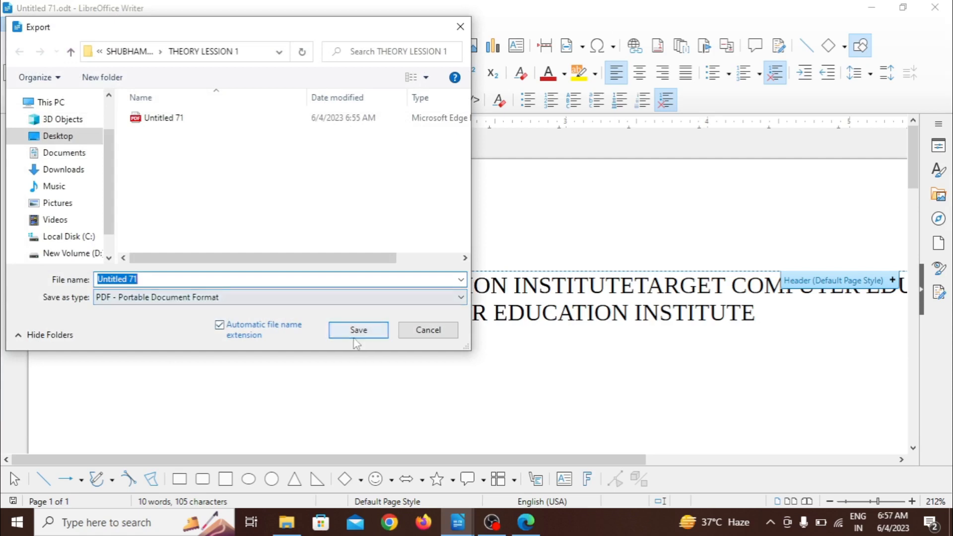
pyautogui.click(355, 337)
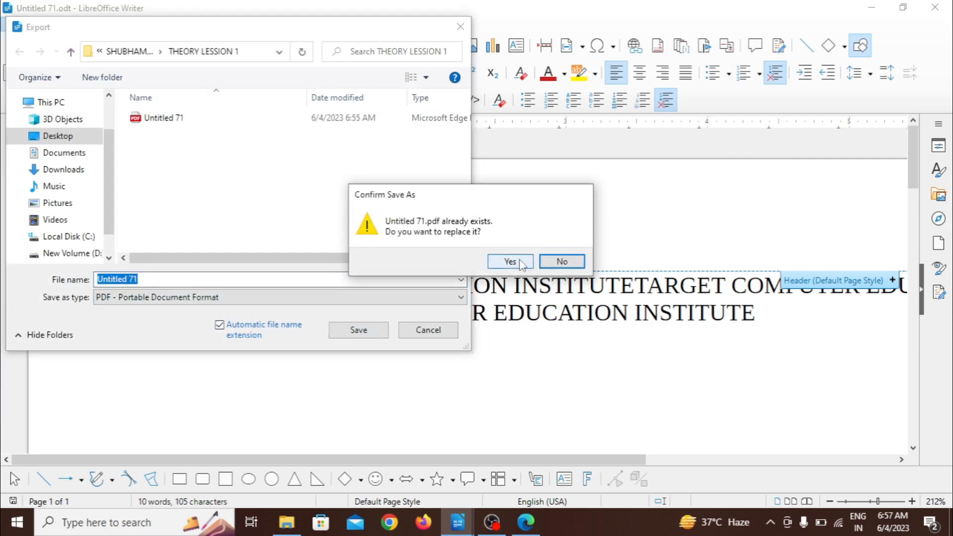
pyautogui.click(562, 261)
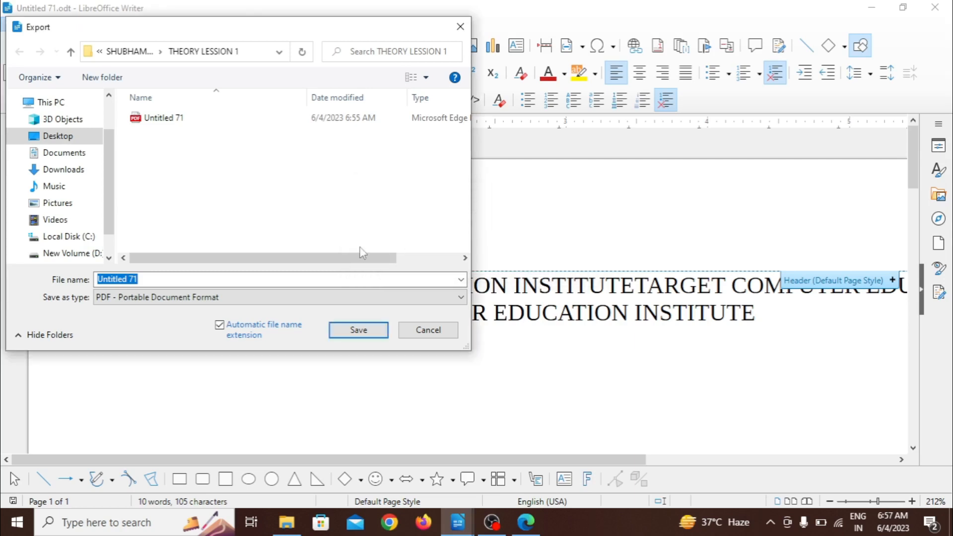
pyautogui.click(281, 281)
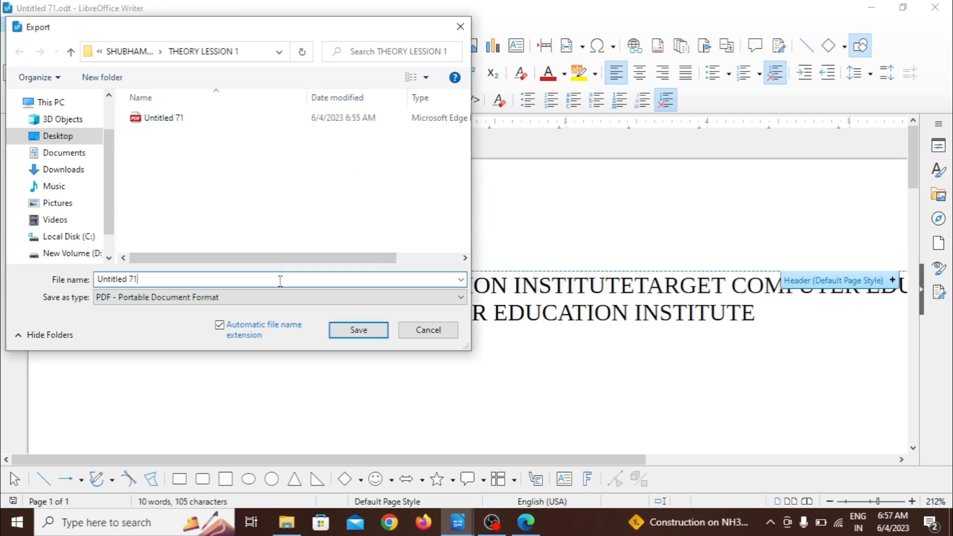
pyautogui.write('2')
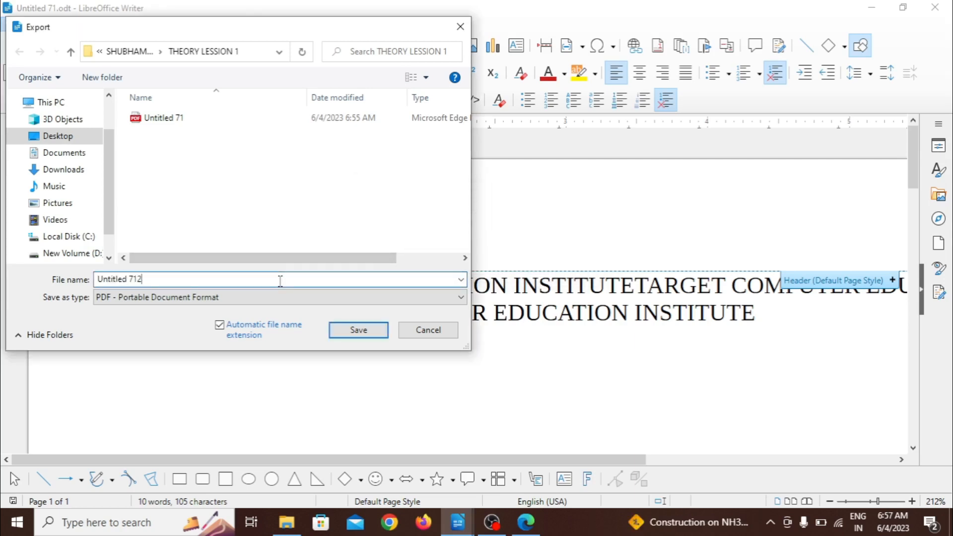
pyautogui.click(358, 331)
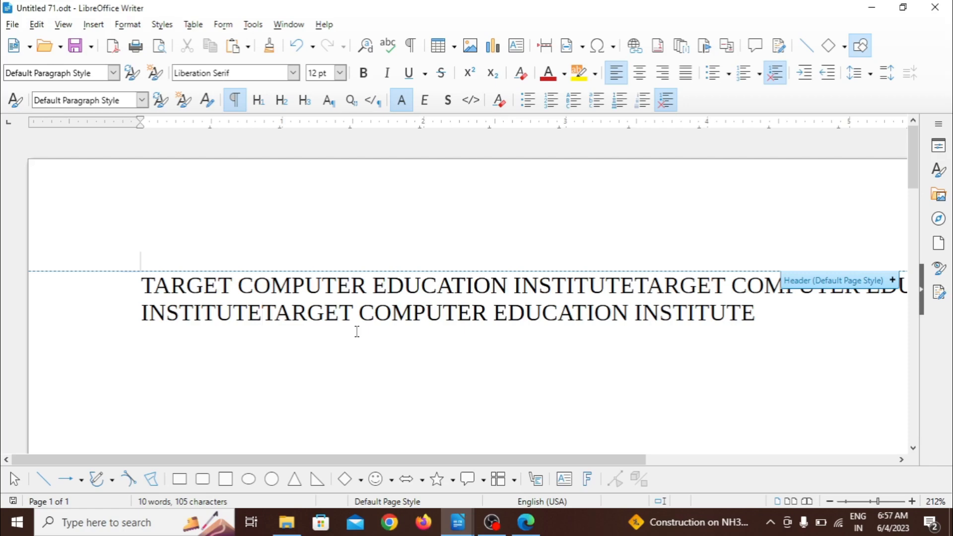
# Step: Open the "Untitled 712" PDF from the THEORY LESSION 1 folder to check it, and minimize the viewer and folder windows
pyautogui.click(871, 7)
pyautogui.click(872, 7)
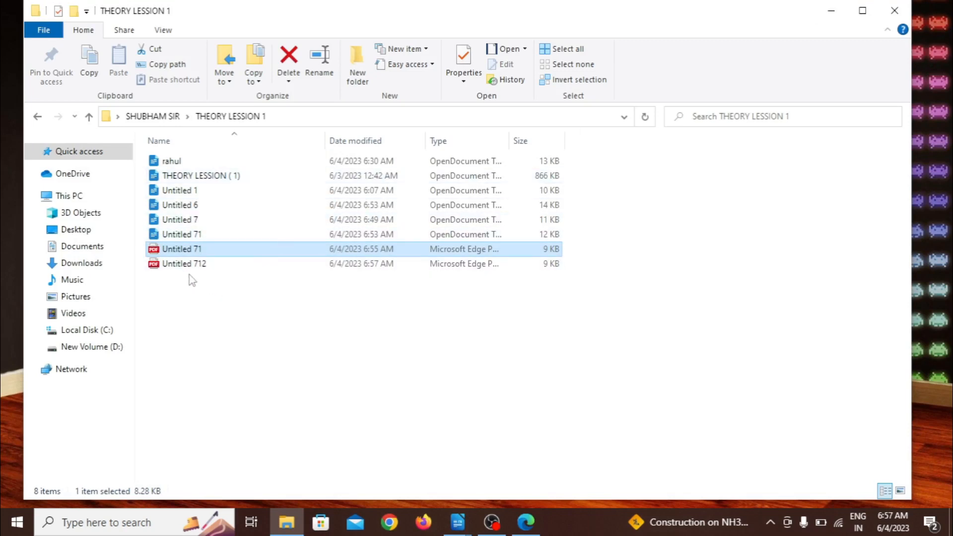
pyautogui.doubleClick(209, 266)
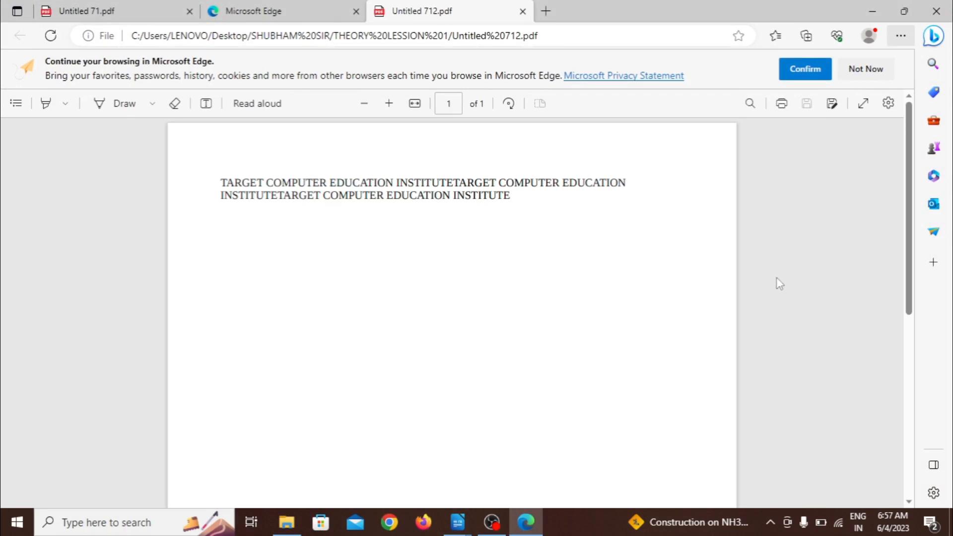
pyautogui.click(872, 11)
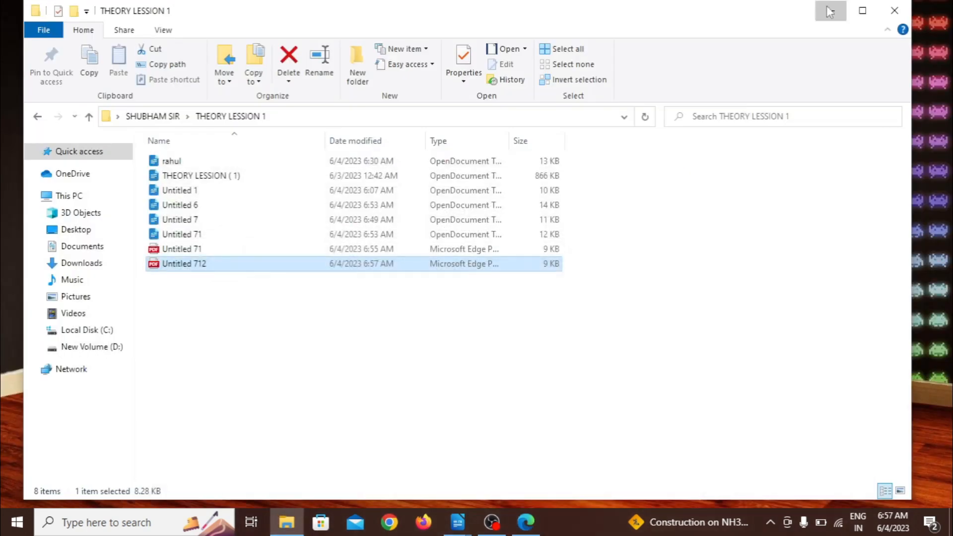
pyautogui.click(828, 10)
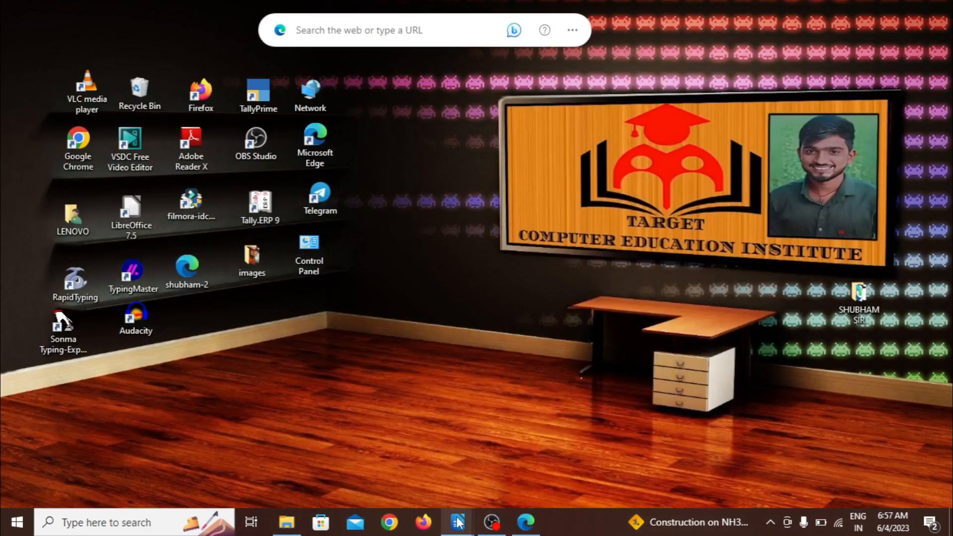
# Step: Return to Untitled 71.odt in LibreOffice Writer, preview it as a web page in Google Chrome, and close the browser
pyautogui.moveTo(457, 521)
pyautogui.click(772, 483)
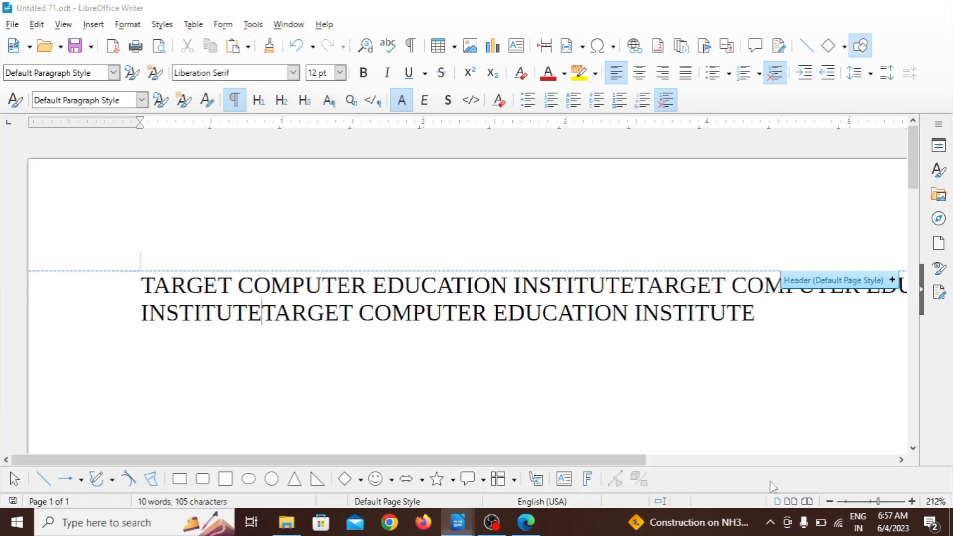
pyautogui.click(13, 24)
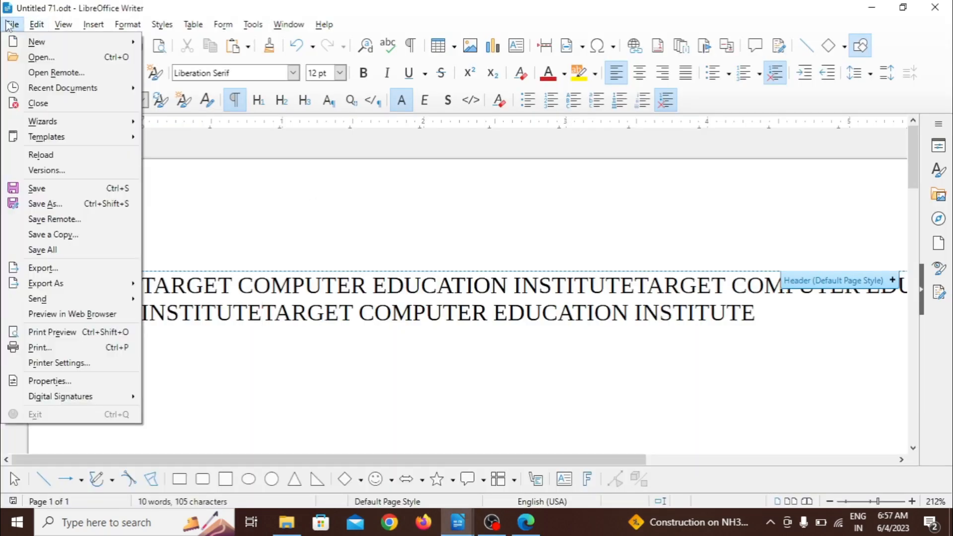
pyautogui.moveTo(40, 299)
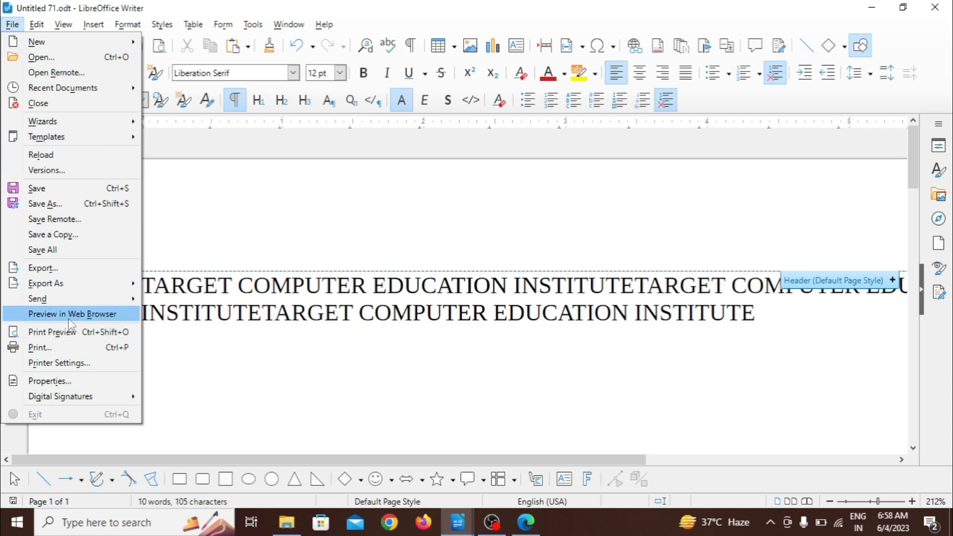
pyautogui.click(95, 315)
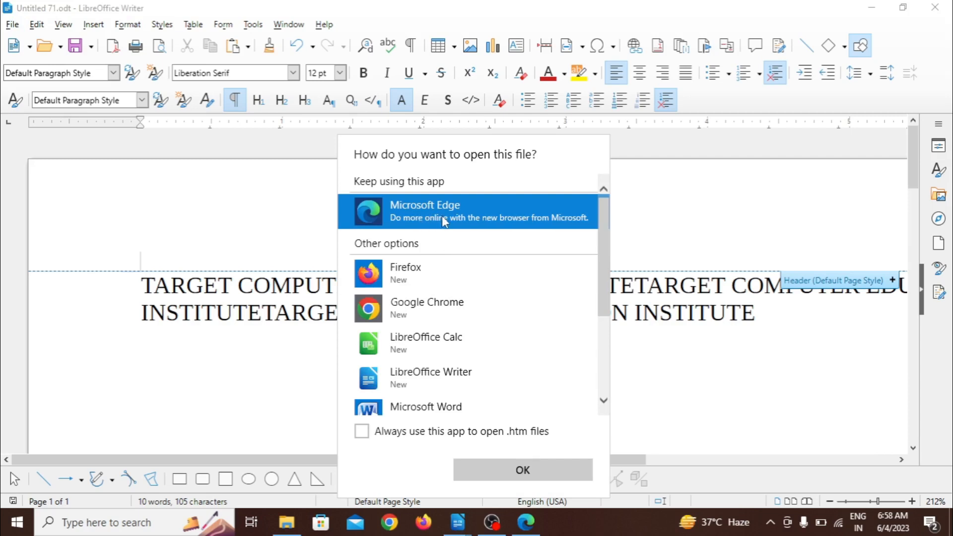
pyautogui.click(417, 311)
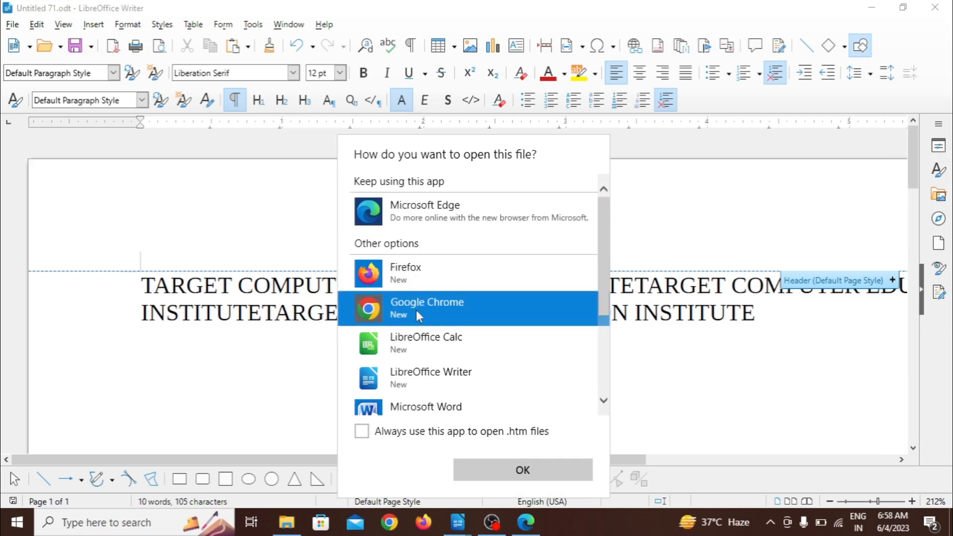
pyautogui.click(504, 466)
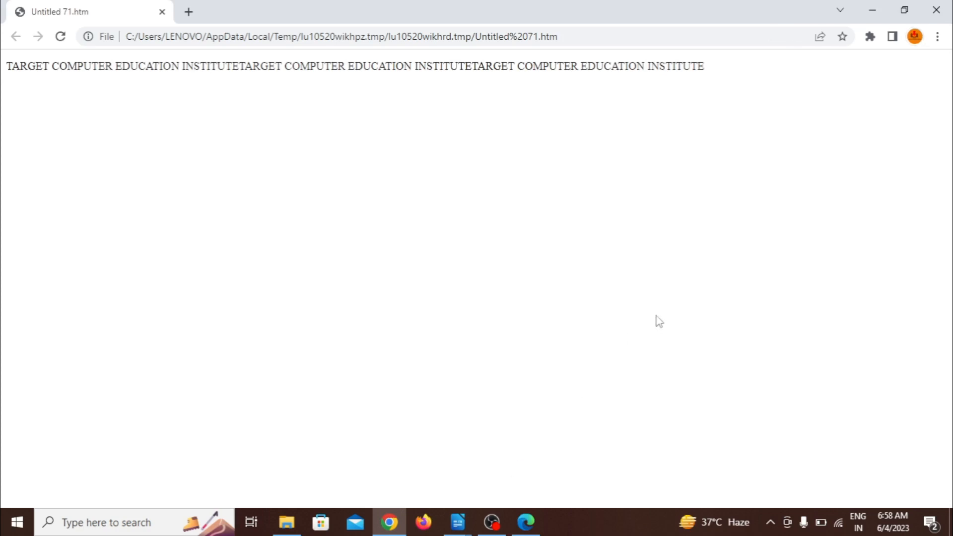
pyautogui.click(938, 11)
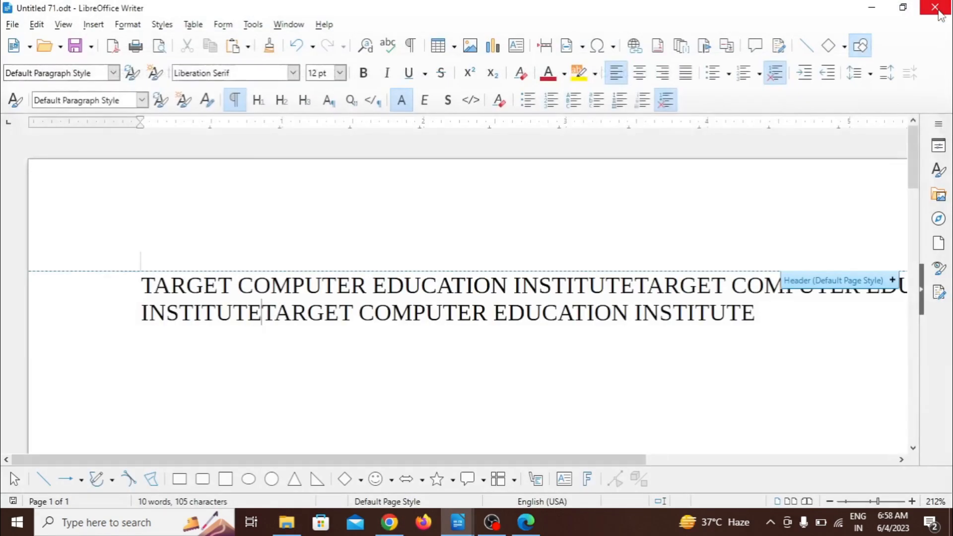
# Step: Copy all of the document's text and paste it repeatedly in its place so it runs over about eight lines
pyautogui.click(12, 26)
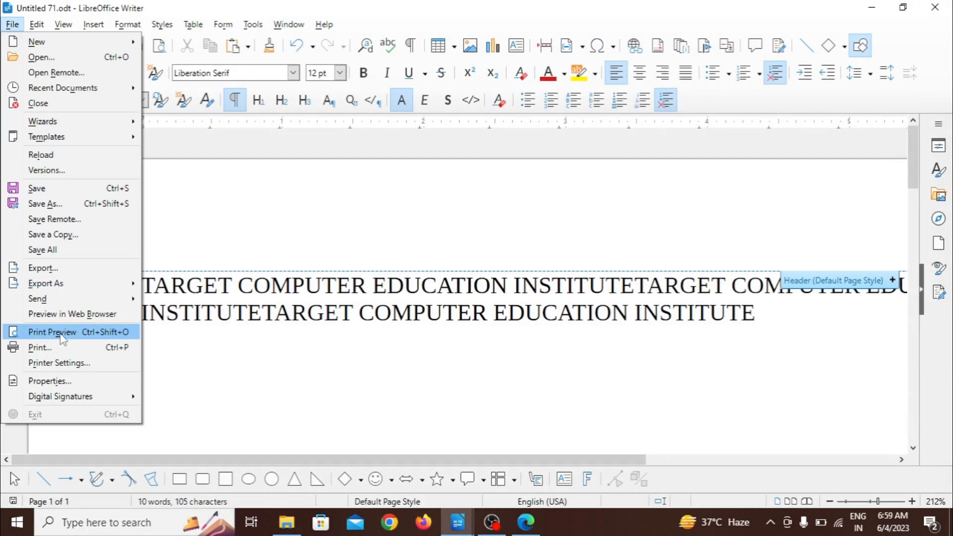
pyautogui.click(235, 352)
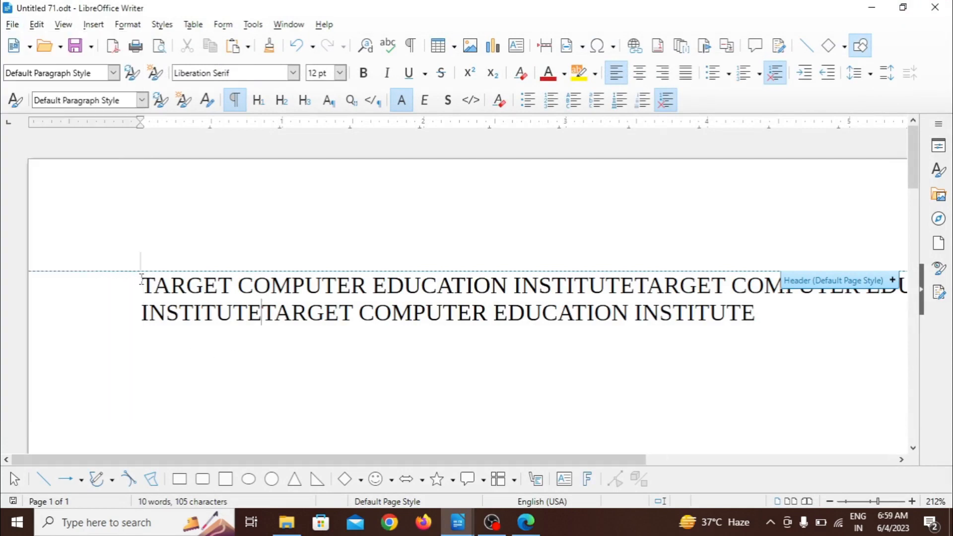
pyautogui.hotkey('ctrl', 'a')
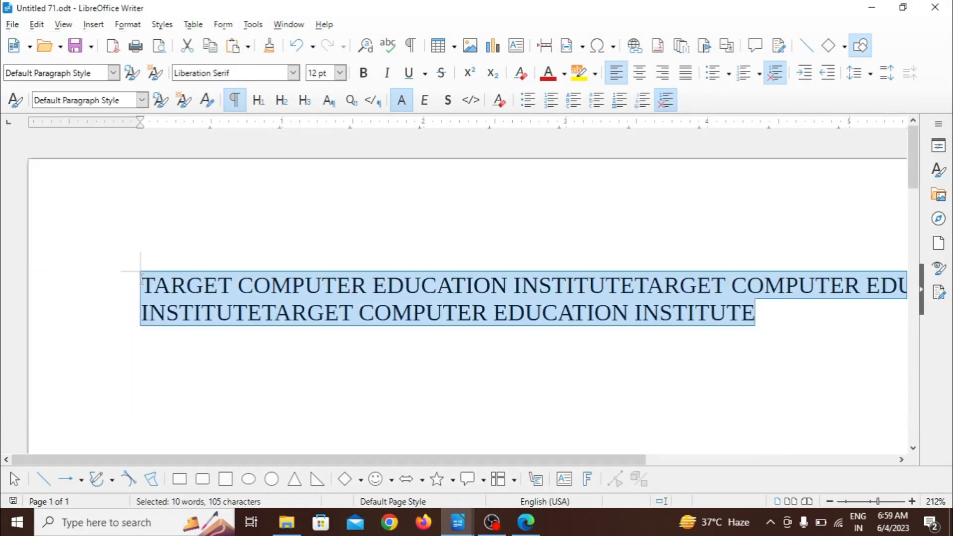
pyautogui.hotkey('ctrl', 'c')
pyautogui.hotkey('ctrl', 'v')
pyautogui.hotkey('ctrl', 'v')
pyautogui.hotkey('ctrl', 'v')
pyautogui.hotkey('ctrl', 'v')
pyautogui.hotkey('ctrl', 'v')
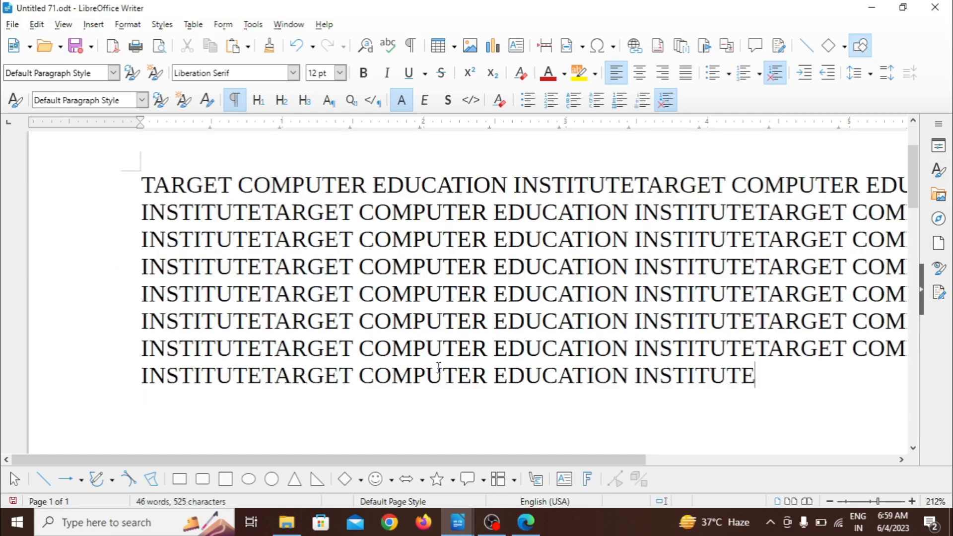
# Step: Show the document at 100% zoom, check its page in Print Preview, and close the preview
pyautogui.click(872, 502)
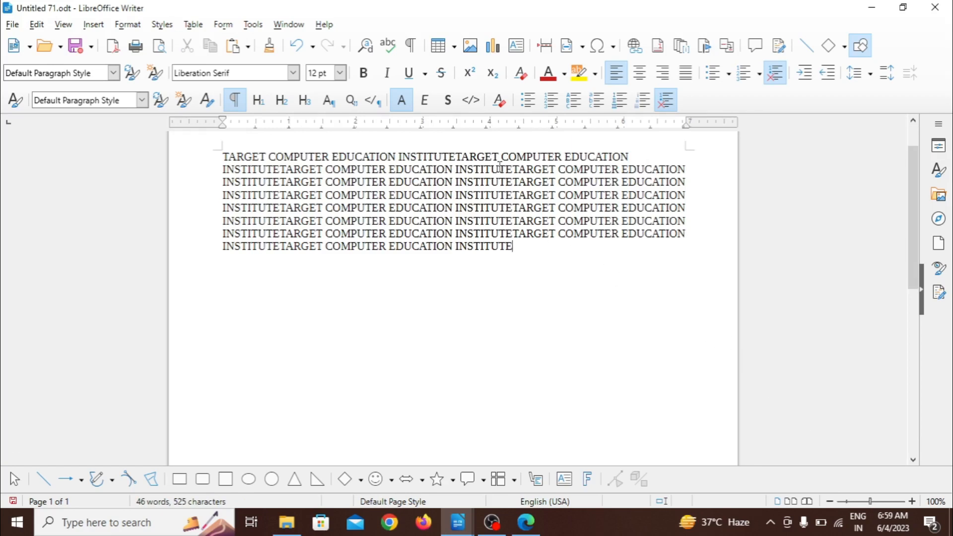
pyautogui.click(12, 24)
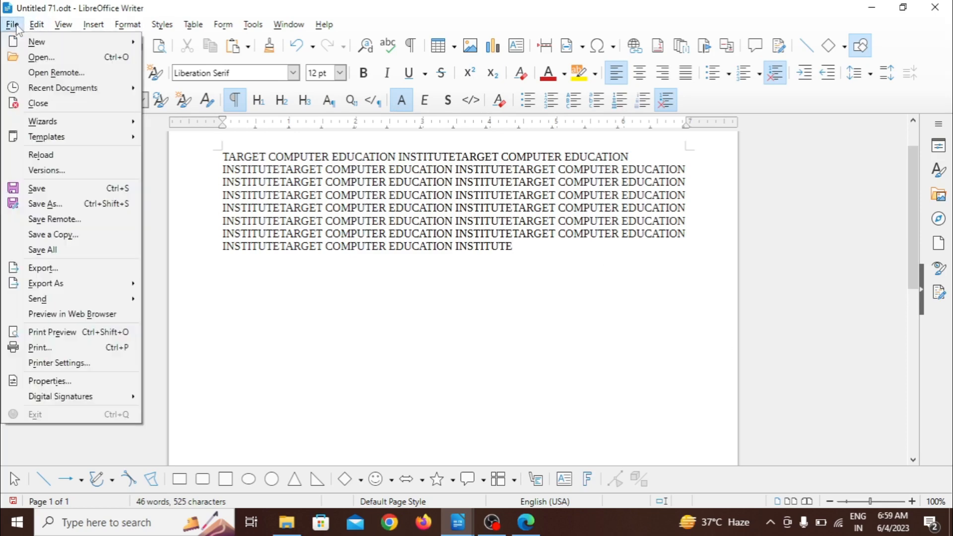
pyautogui.click(59, 335)
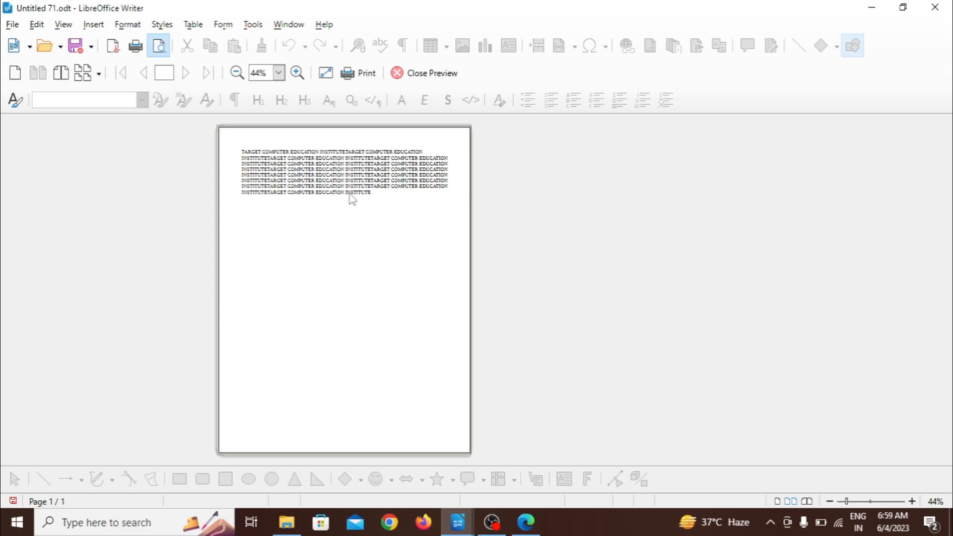
pyautogui.click(411, 74)
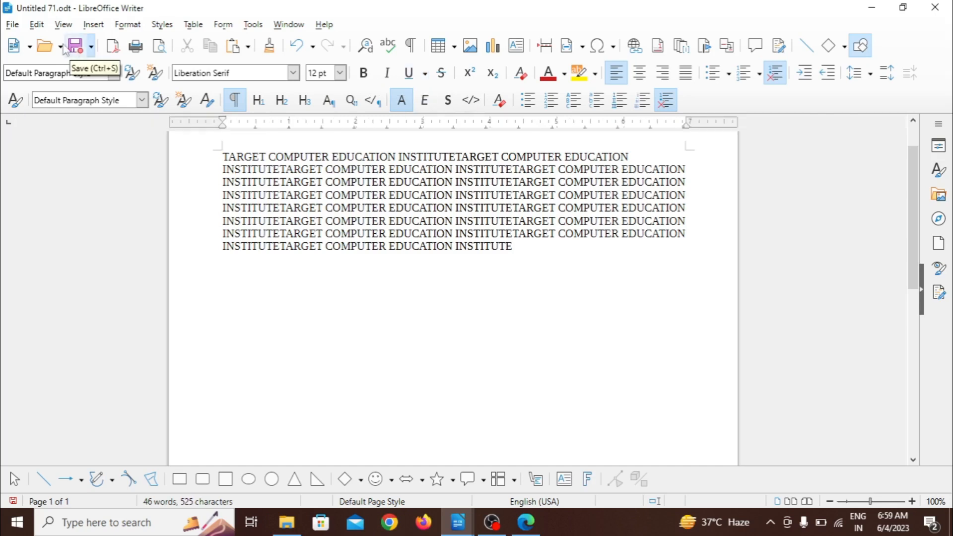
# Step: Replace the whole text with repeated pastes of the copied lines until they fill about two thirds of the page
pyautogui.click(13, 25)
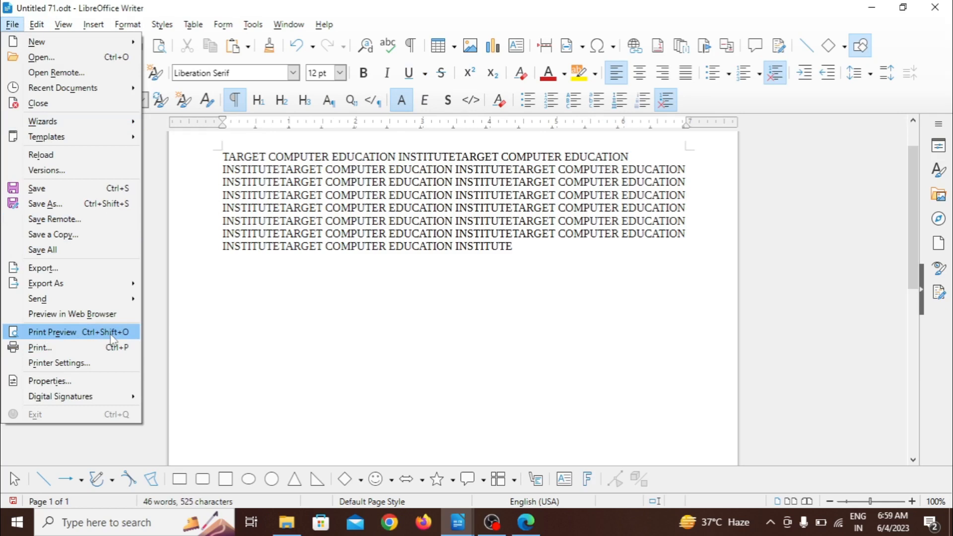
pyautogui.click(232, 323)
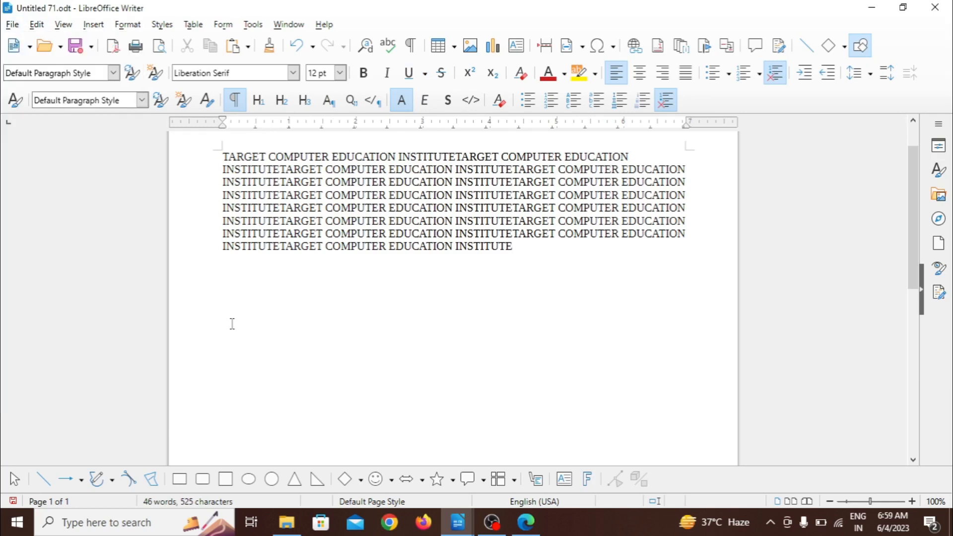
pyautogui.hotkey('ctrl', 'a')
pyautogui.hotkey('ctrl', 'v')
pyautogui.hotkey('ctrl', 'v')
pyautogui.hotkey('ctrl', 'v')
pyautogui.hotkey('ctrl', 'v')
pyautogui.hotkey('ctrl', 'v')
pyautogui.hotkey('ctrl', 'v')
pyautogui.hotkey('ctrl', 'v')
pyautogui.hotkey('ctrl', 'v')
pyautogui.hotkey('ctrl', 'v')
pyautogui.hotkey('ctrl', 'v')
pyautogui.hotkey('ctrl', 'v')
pyautogui.hotkey('ctrl', 'v')
pyautogui.hotkey('ctrl', 'v')
pyautogui.hotkey('ctrl', 'v')
pyautogui.hotkey('ctrl', 'v')
pyautogui.hotkey('ctrl', 'v')
pyautogui.hotkey('ctrl', 'v')
pyautogui.hotkey('ctrl', 'v')
pyautogui.hotkey('ctrl', 'v')
pyautogui.hotkey('ctrl', 'v')
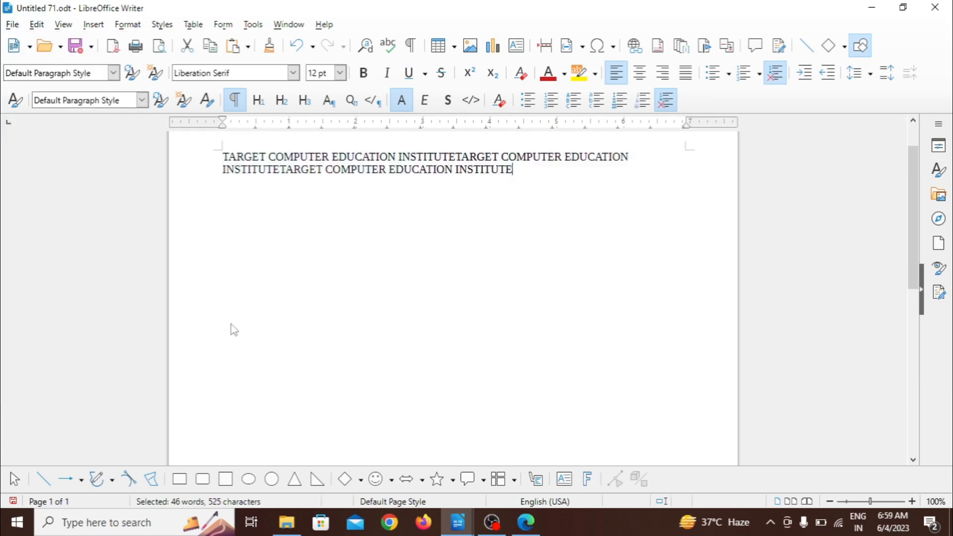
pyautogui.hotkey('ctrl', 'v')
pyautogui.hotkey('ctrl', 'v')
pyautogui.hotkey('ctrl', 'v')
pyautogui.hotkey('ctrl', 'v')
pyautogui.hotkey('ctrl', 'v')
pyautogui.hotkey('ctrl', 'v')
pyautogui.hotkey('ctrl', 'v')
pyautogui.hotkey('ctrl', 'v')
pyautogui.hotkey('ctrl', 'v')
pyautogui.hotkey('ctrl', 'v')
pyautogui.hotkey('ctrl', 'v')
pyautogui.hotkey('ctrl', 'v')
pyautogui.hotkey('ctrl', 'v')
pyautogui.hotkey('ctrl', 'v')
pyautogui.hotkey('ctrl', 'v')
pyautogui.hotkey('ctrl', 'v')
pyautogui.hotkey('ctrl', 'v')
pyautogui.hotkey('ctrl', 'v')
pyautogui.hotkey('ctrl', 'v')
pyautogui.hotkey('ctrl', 'v')
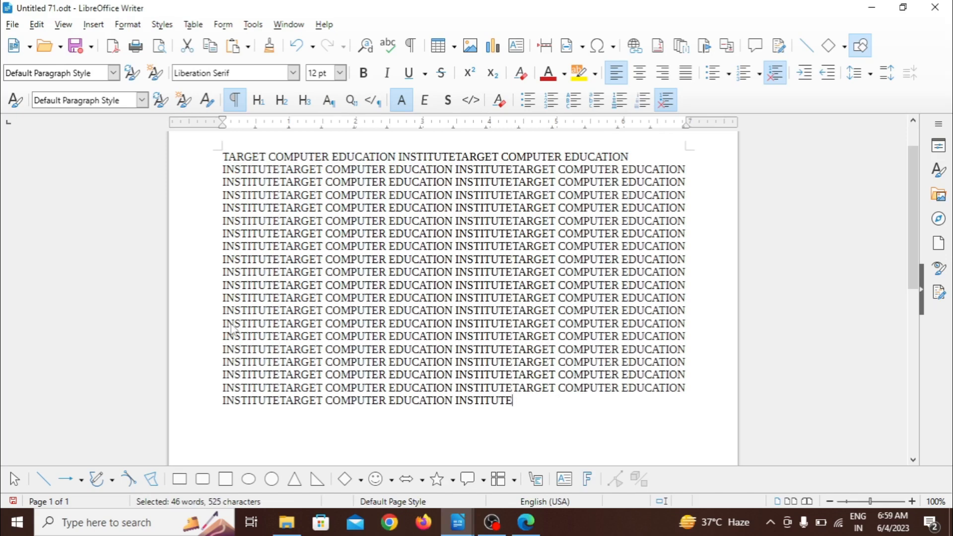
pyautogui.hotkey('ctrl', 'v')
pyautogui.hotkey('ctrl', 'v')
pyautogui.hotkey('ctrl', 'v')
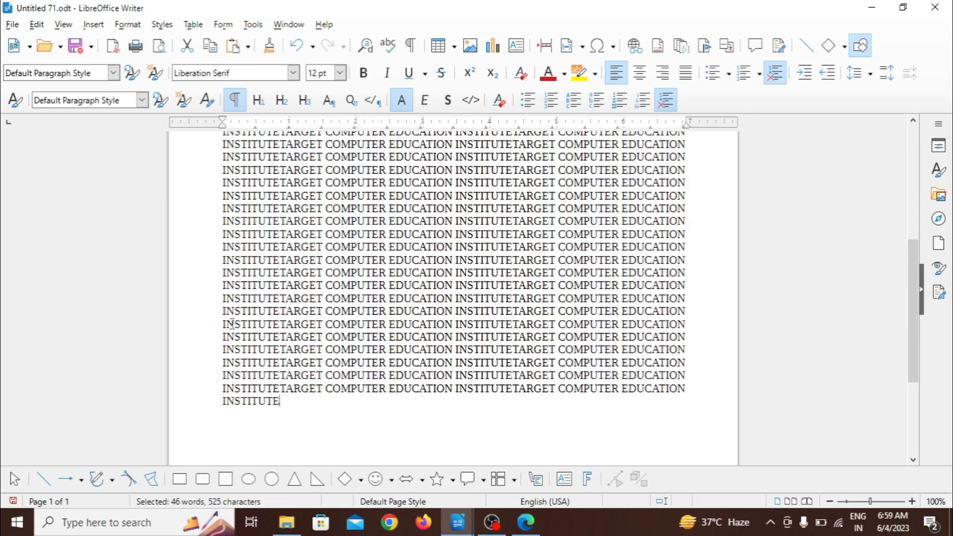
# Step: Check the extended text in Print Preview and return to the editing view
pyautogui.click(12, 24)
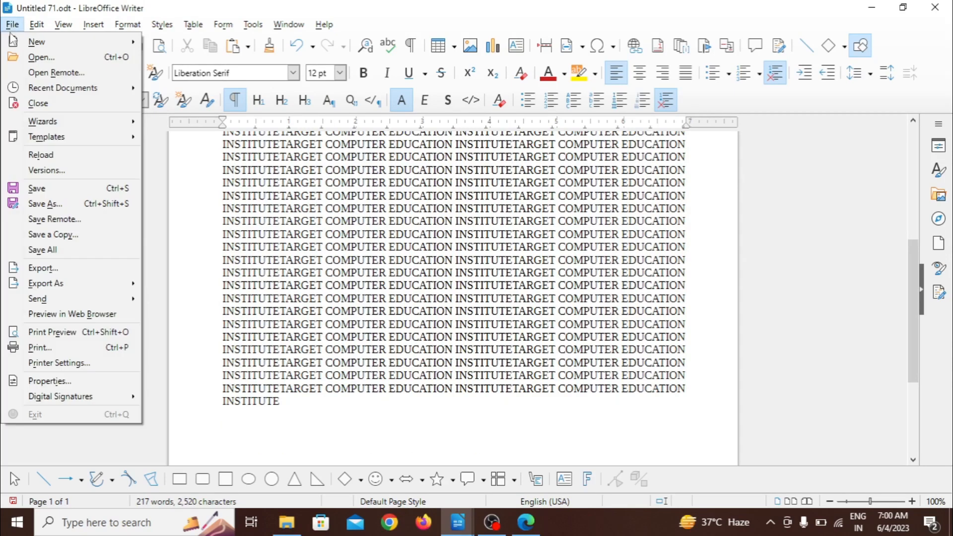
pyautogui.click(63, 331)
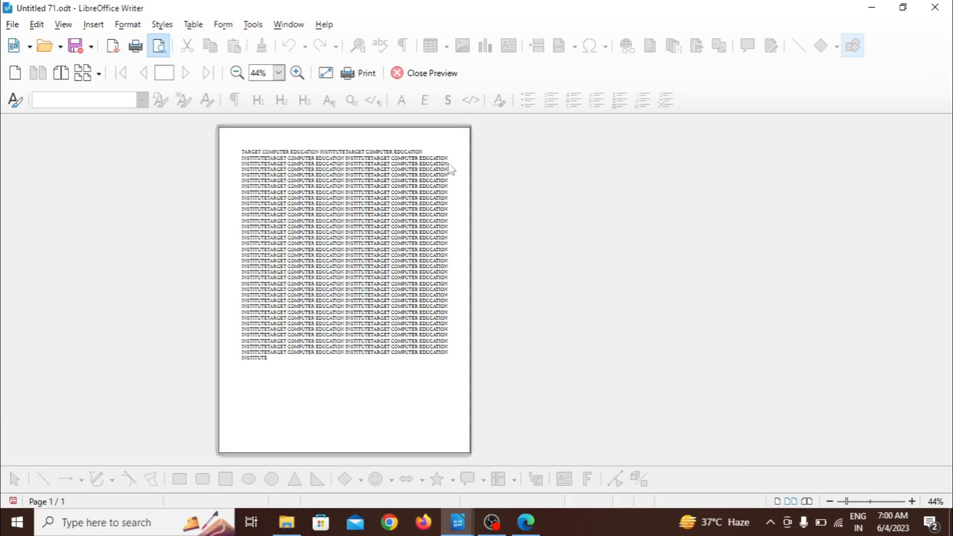
pyautogui.click(428, 75)
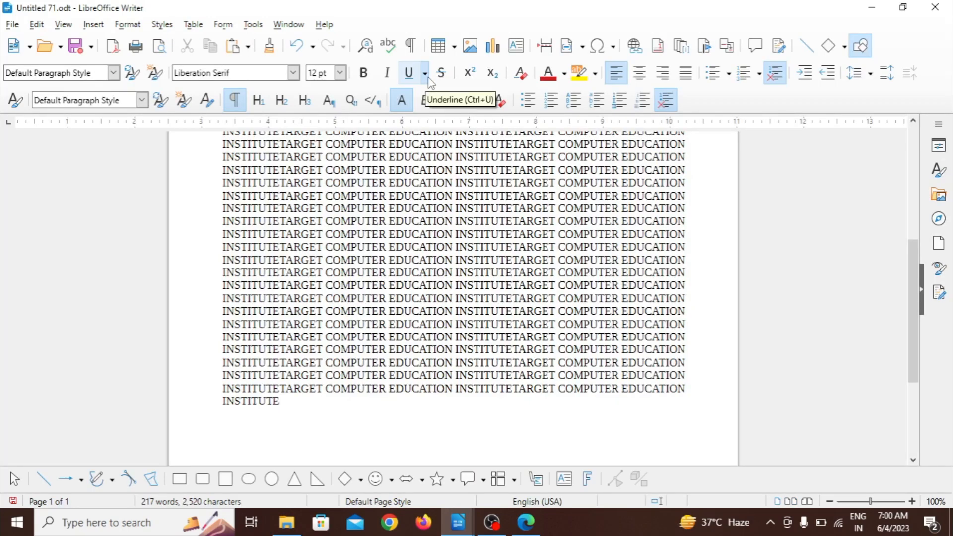
# Step: Open the print settings for the document and choose Microsoft Print to PDF as the printer
pyautogui.click(12, 25)
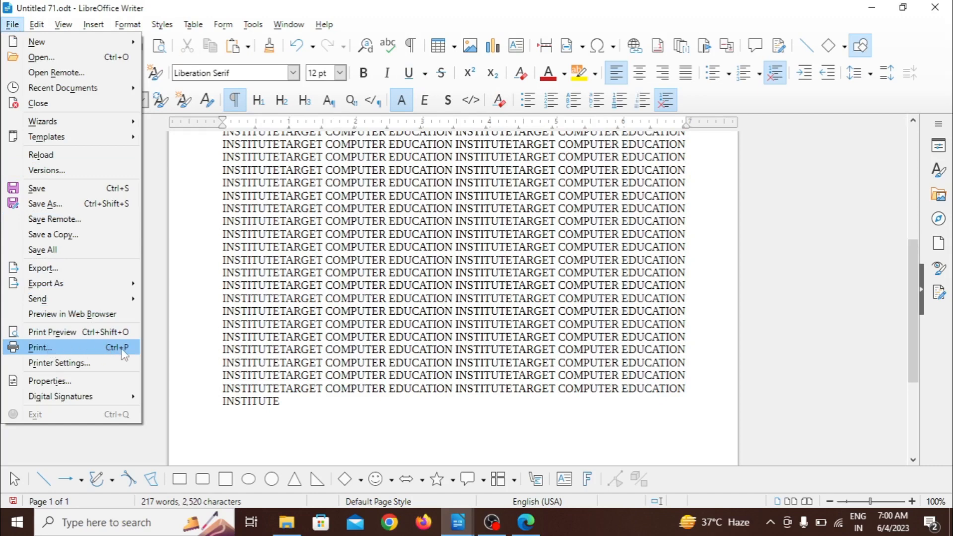
pyautogui.click(92, 350)
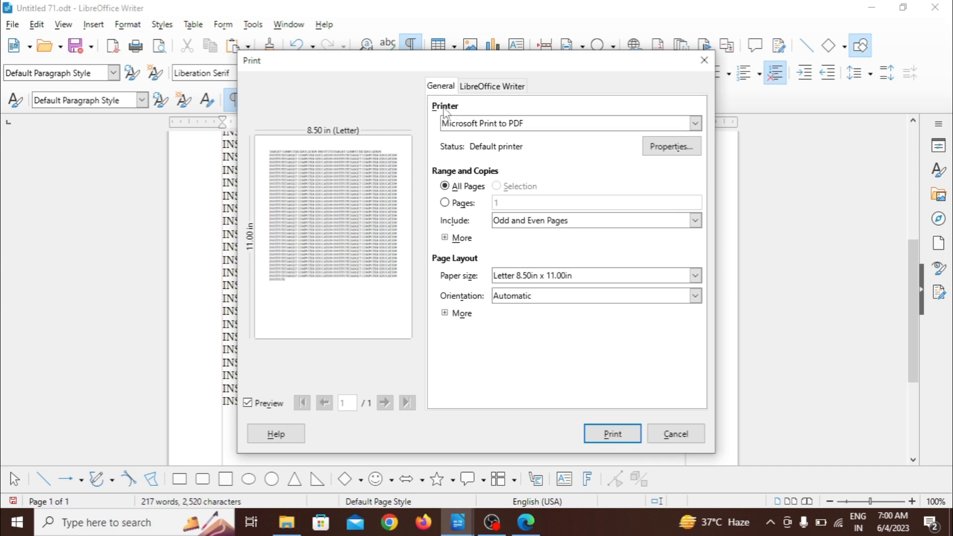
pyautogui.click(516, 130)
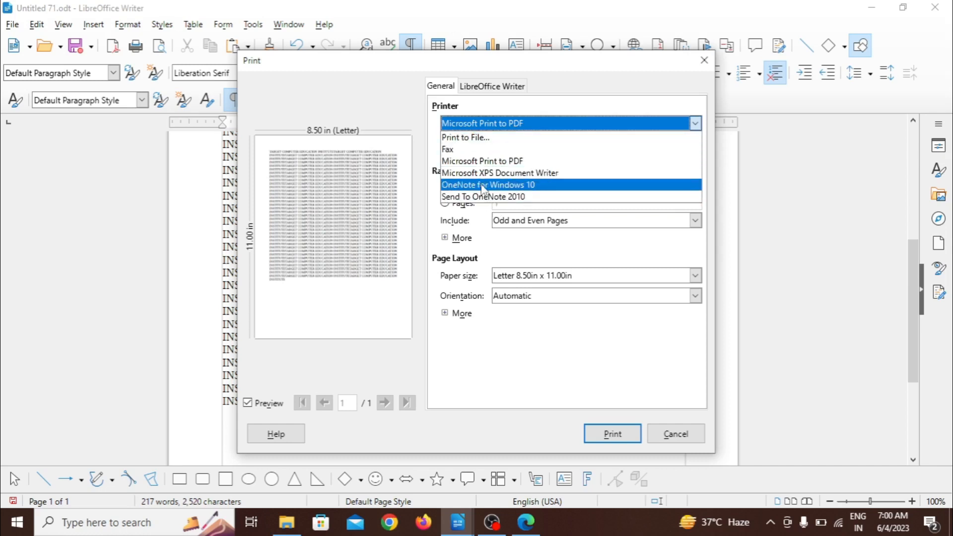
pyautogui.click(469, 161)
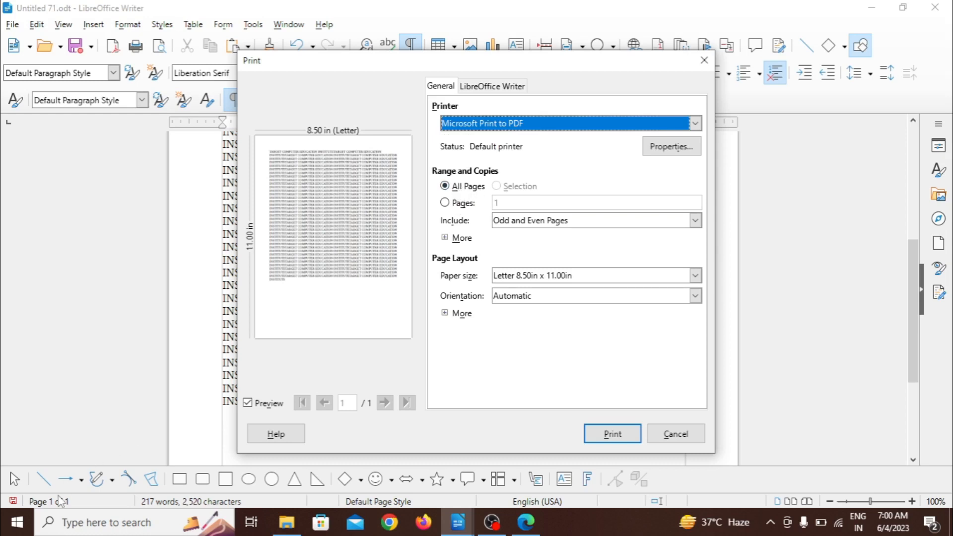
# Step: Try limiting the print range to page 2, and restore it to All Pages
pyautogui.click(446, 202)
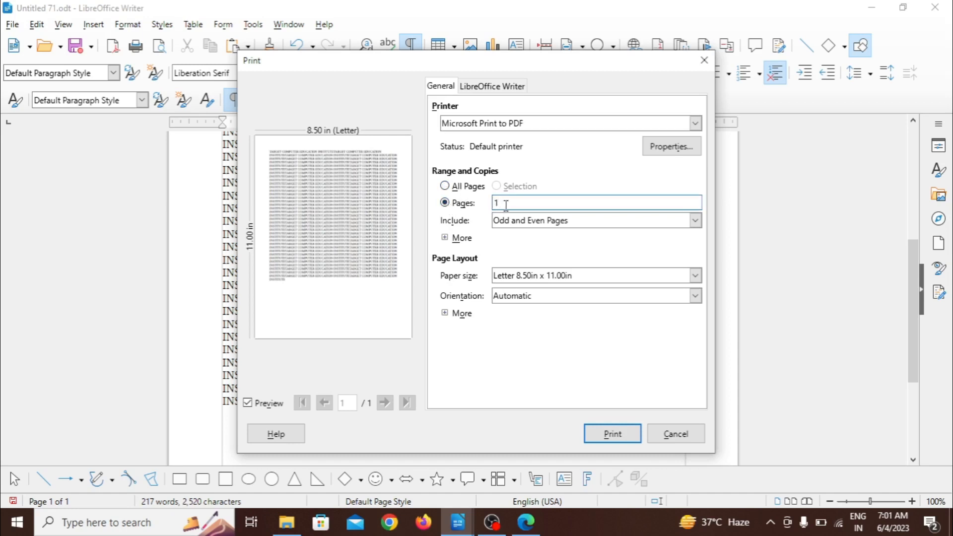
pyautogui.press('BackSpace')
pyautogui.write('2')
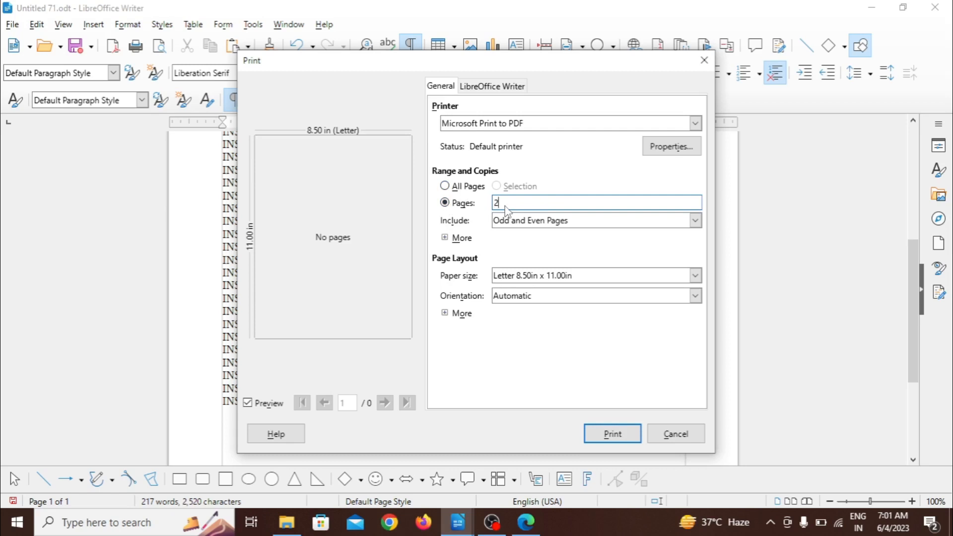
pyautogui.click(447, 186)
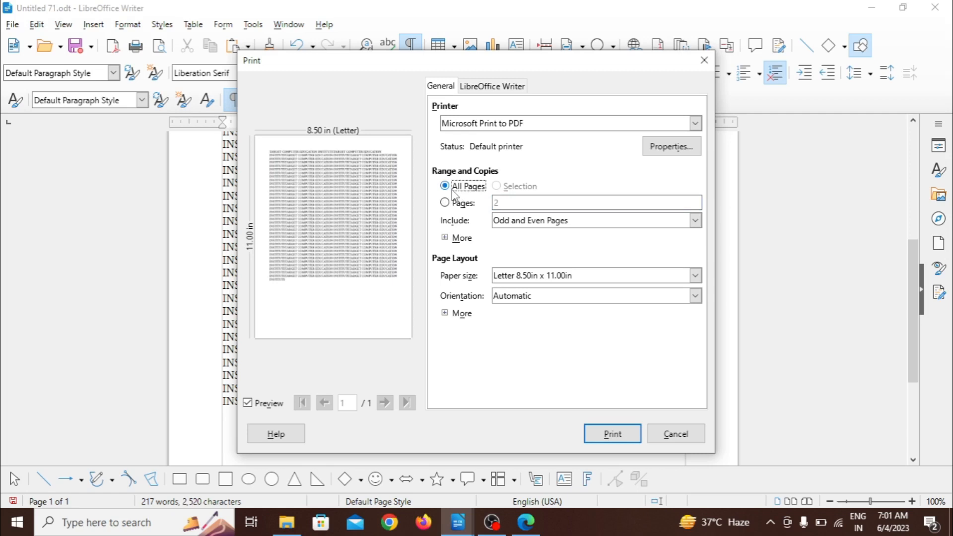
# Step: Examine the additional range and copies options, such as number of copies and print order, and collapse them
pyautogui.click(448, 238)
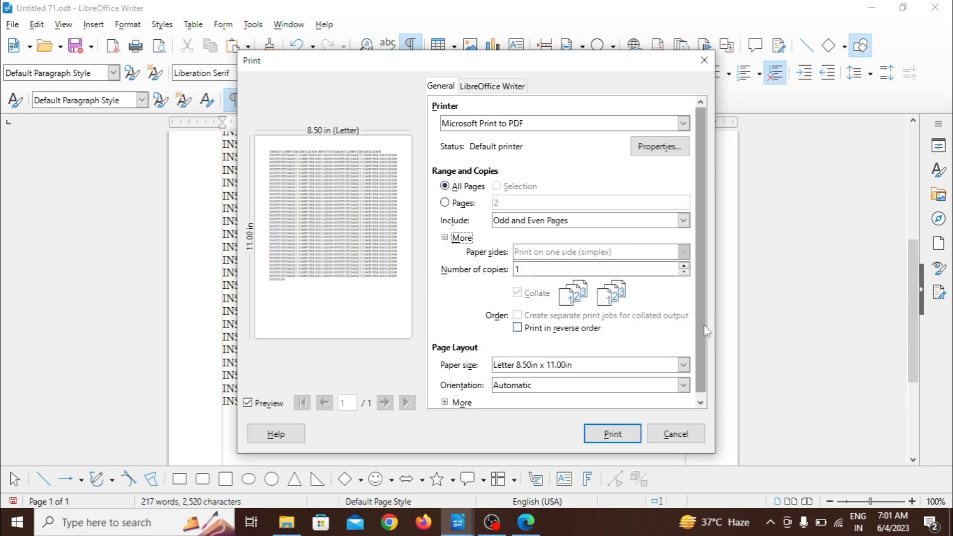
pyautogui.click(700, 401)
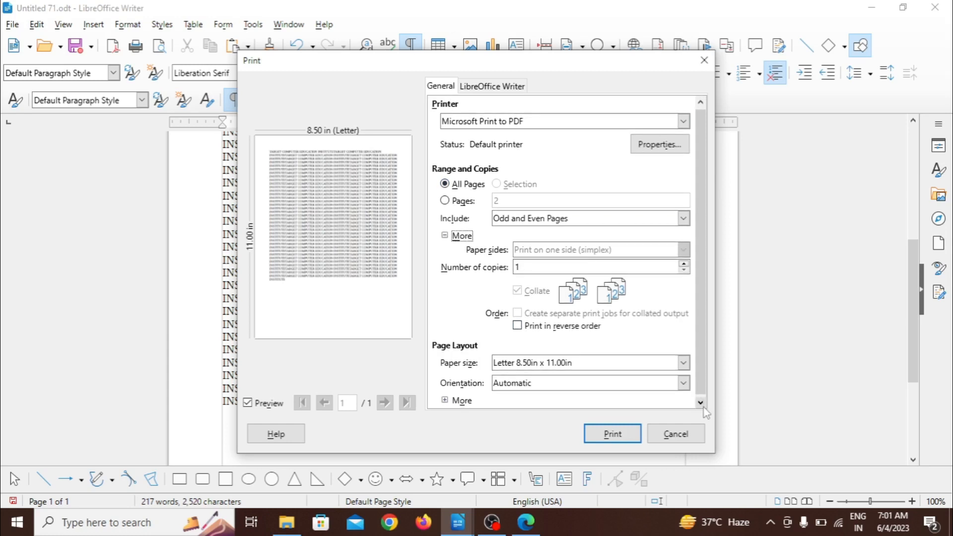
pyautogui.click(445, 236)
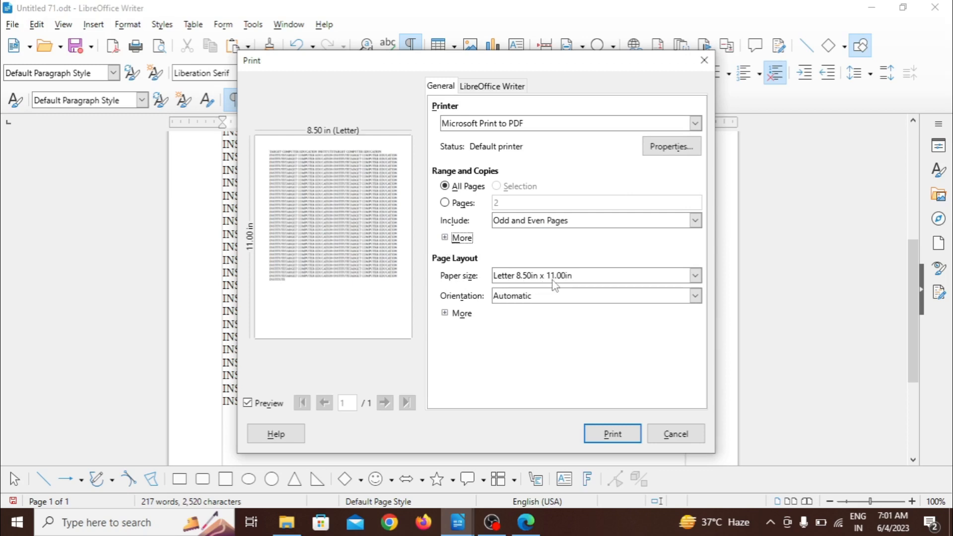
# Step: Set the print paper size to A4 8.27in x 11.69in
pyautogui.click(584, 276)
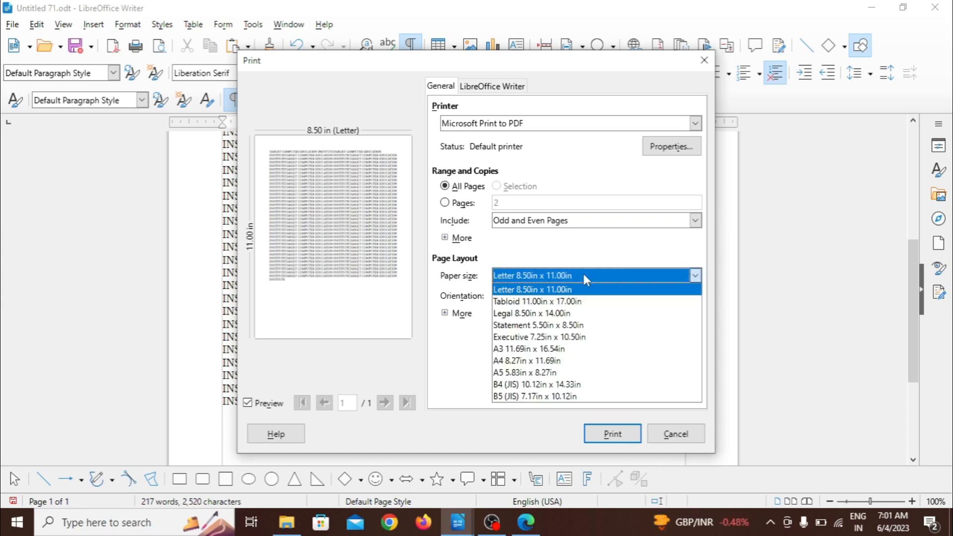
pyautogui.press('a')
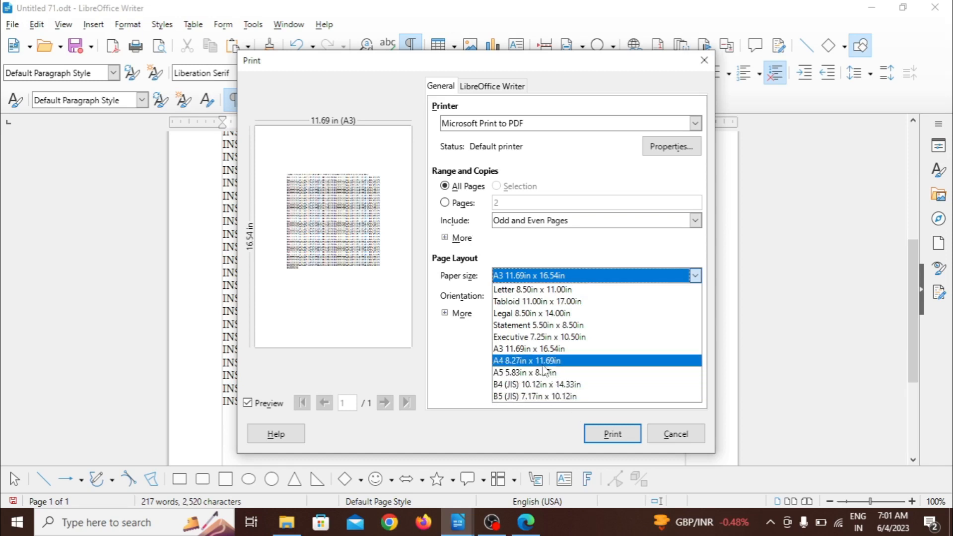
pyautogui.press('Escape')
pyautogui.press('Down')
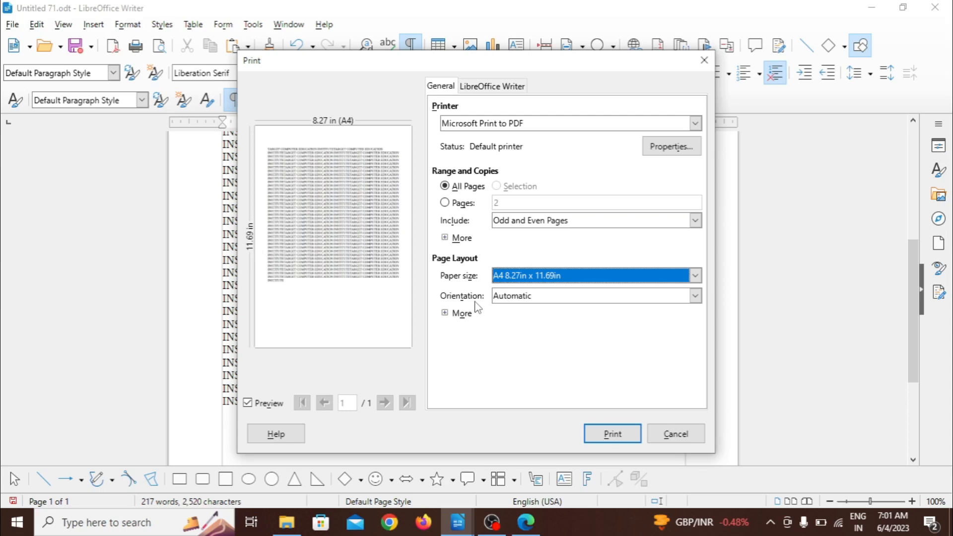
# Step: Preview the print orientation as Landscape, and set it to Portrait
pyautogui.click(513, 296)
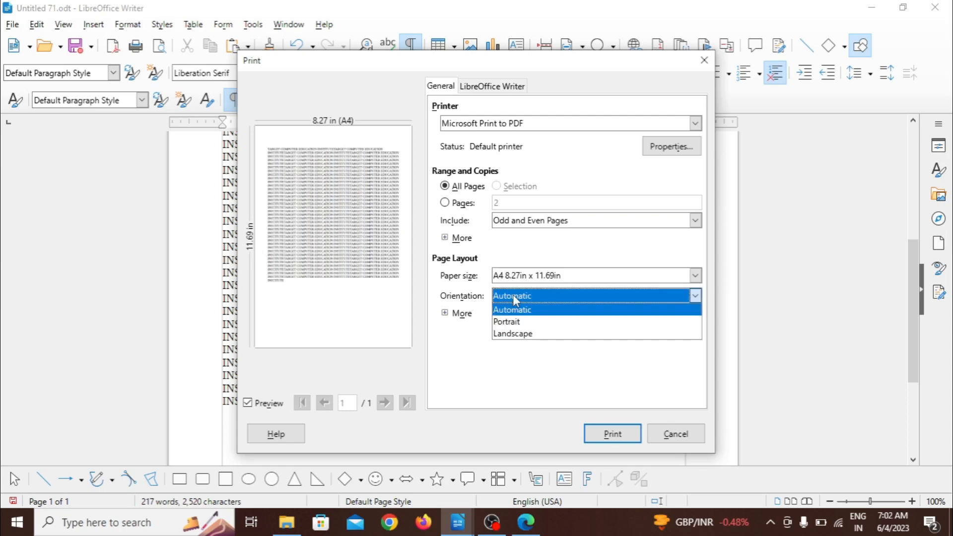
pyautogui.click(513, 333)
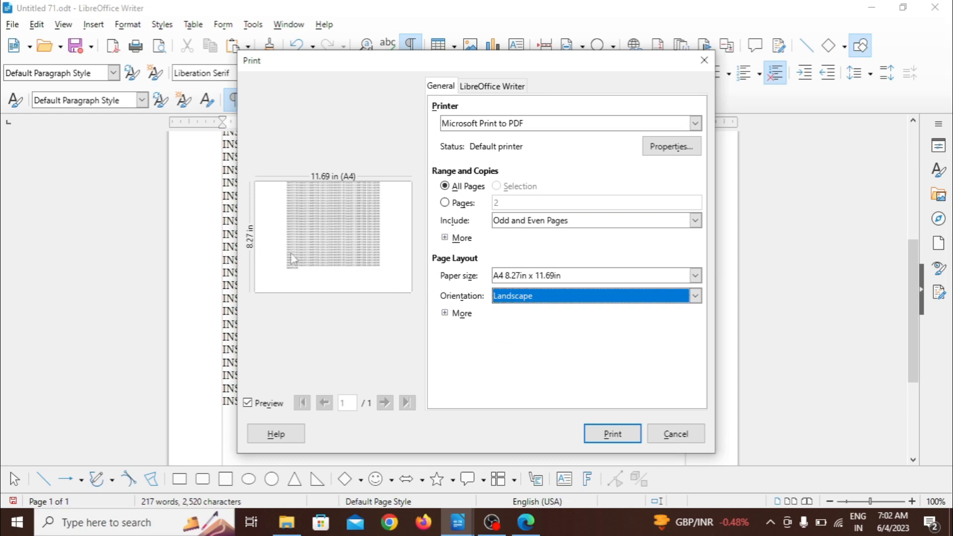
pyautogui.click(517, 298)
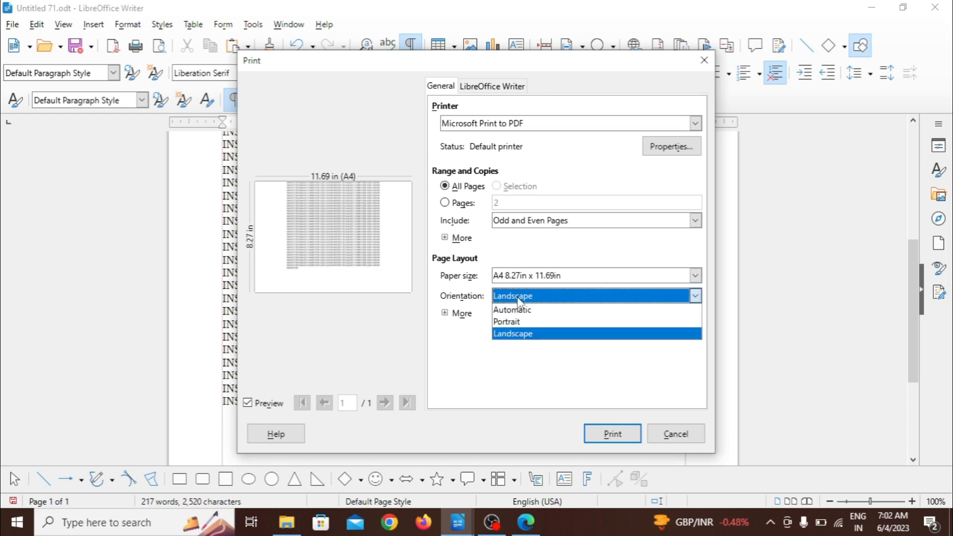
pyautogui.click(516, 322)
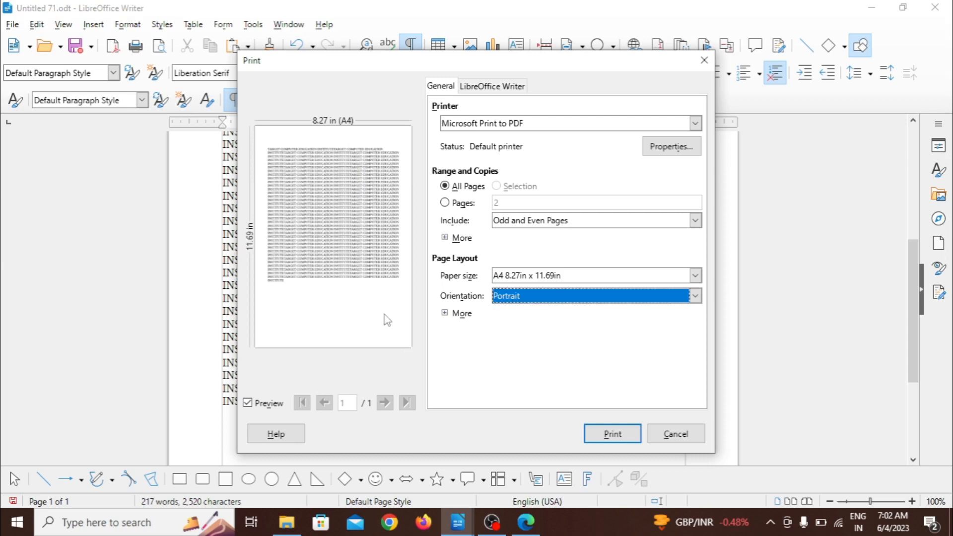
# Step: Expand the additional page layout options and set the pages per sheet to 2
pyautogui.click(454, 314)
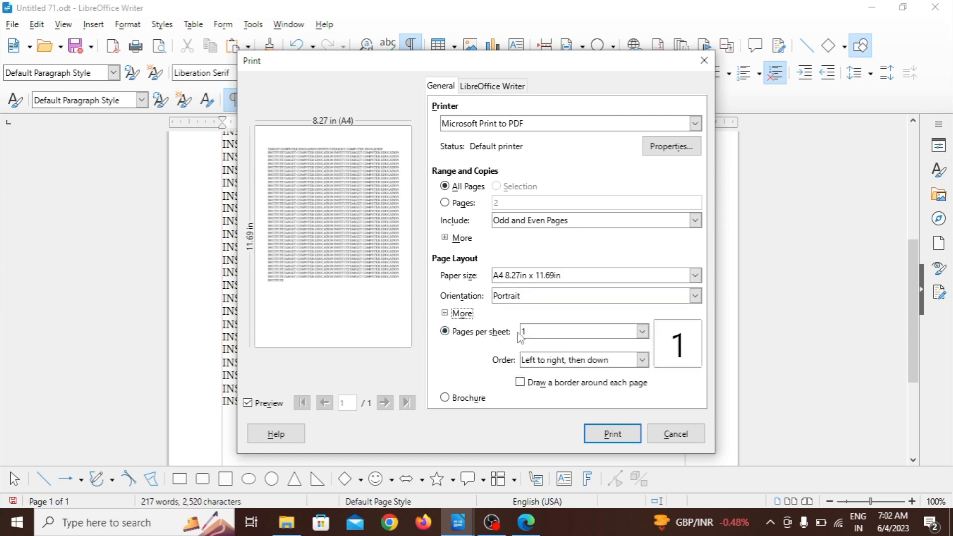
pyautogui.click(538, 333)
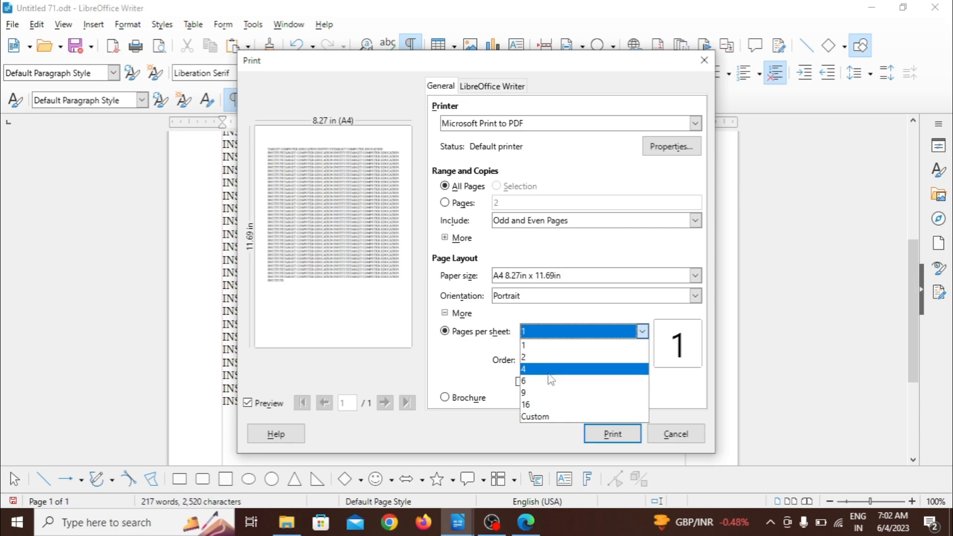
pyautogui.click(541, 357)
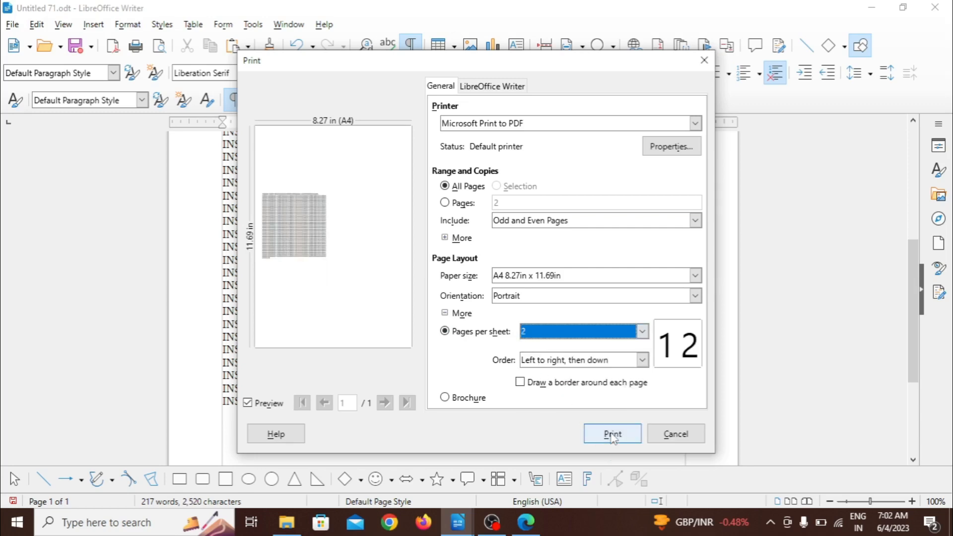
# Step: Print the document to a PDF file named DSD in the Documents folder
pyautogui.click(612, 435)
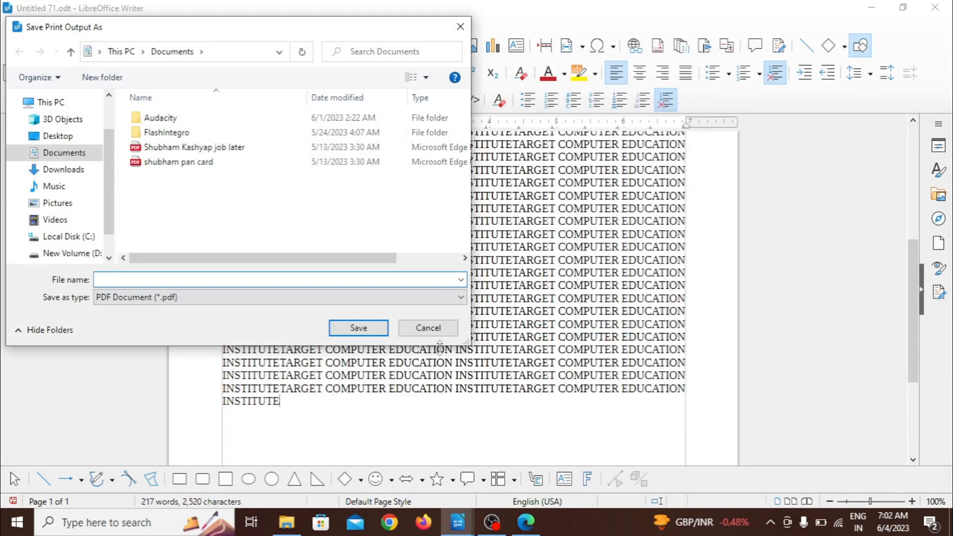
pyautogui.write('DSD')
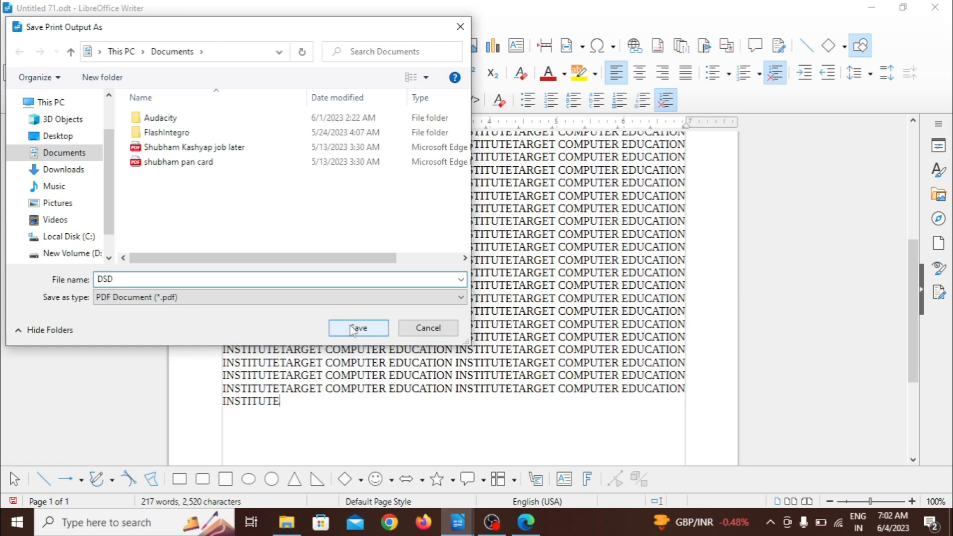
pyautogui.click(352, 329)
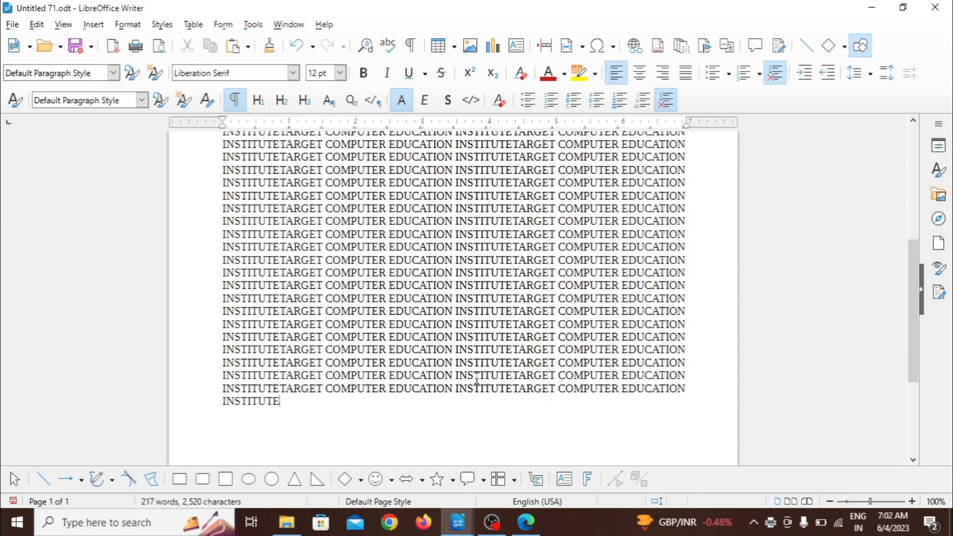
# Step: Select Fax as the printer in the document's printer setup
pyautogui.click(15, 25)
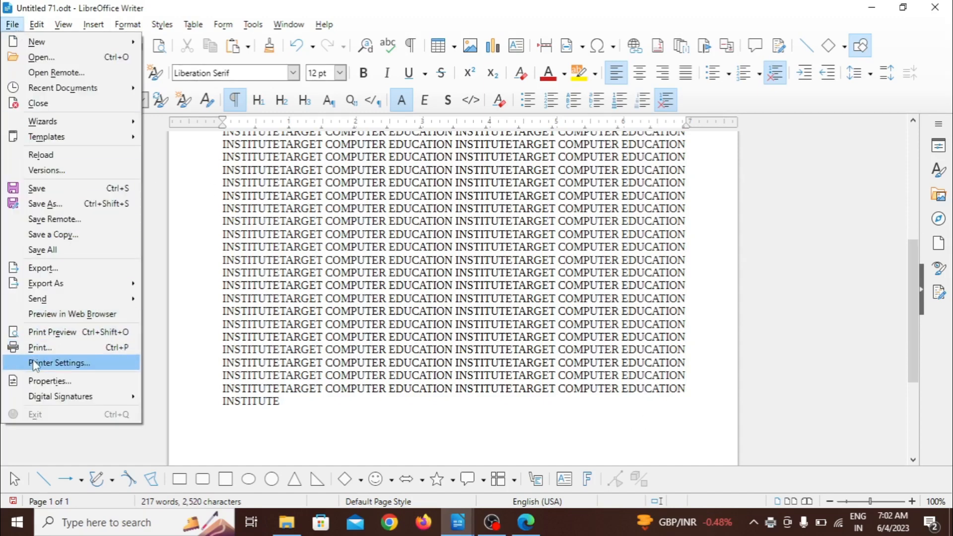
pyautogui.click(78, 364)
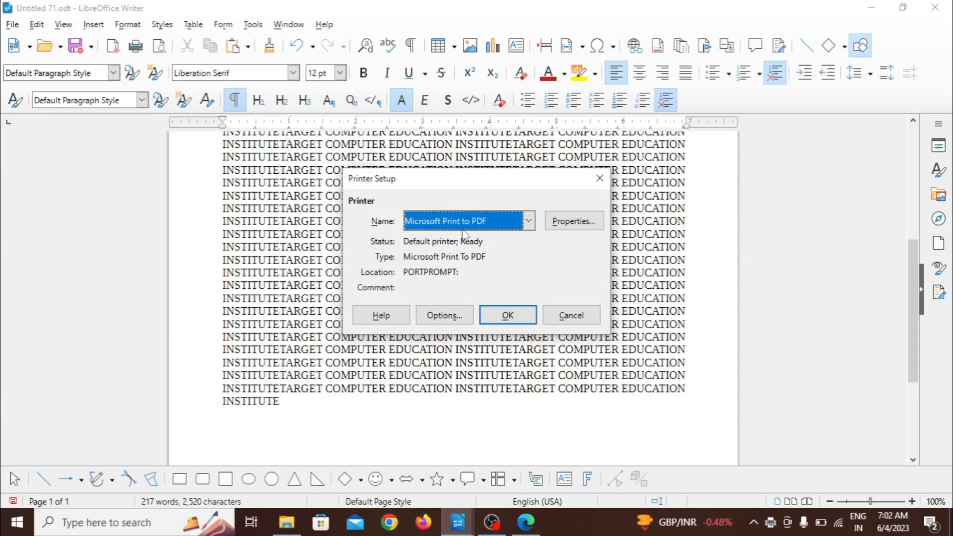
pyautogui.click(529, 220)
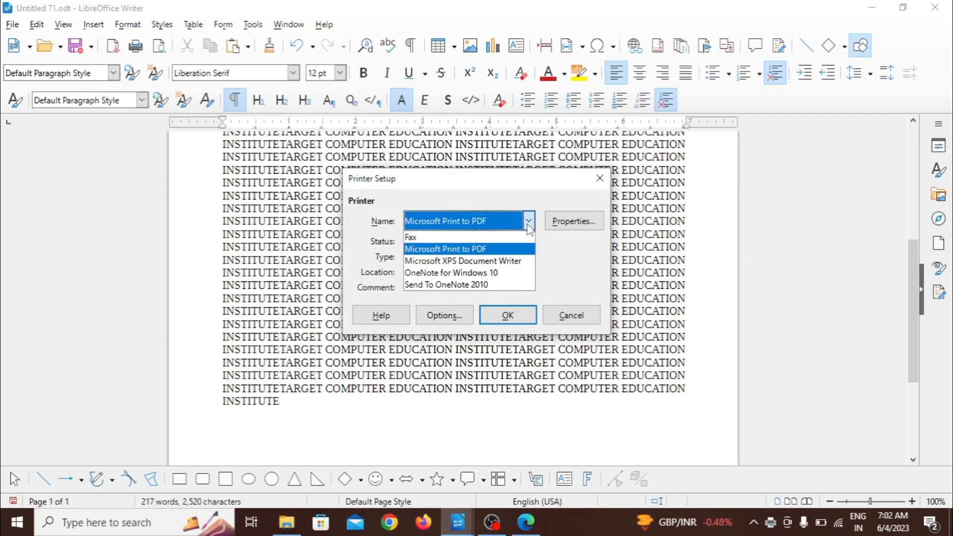
pyautogui.click(481, 238)
# Step: Set the fax printer's paper size to A4 in its properties and accept the printer setup
pyautogui.click(577, 225)
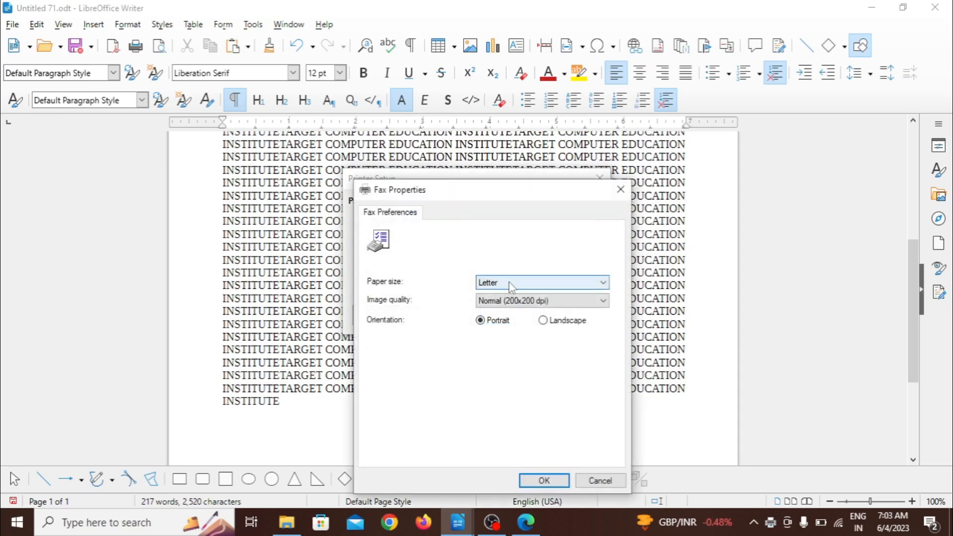
pyautogui.click(508, 282)
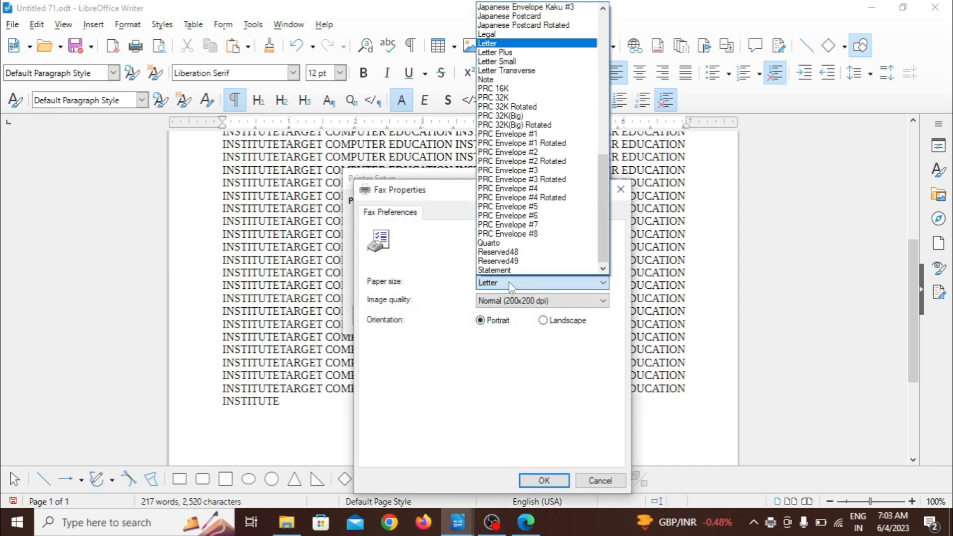
pyautogui.press('a')
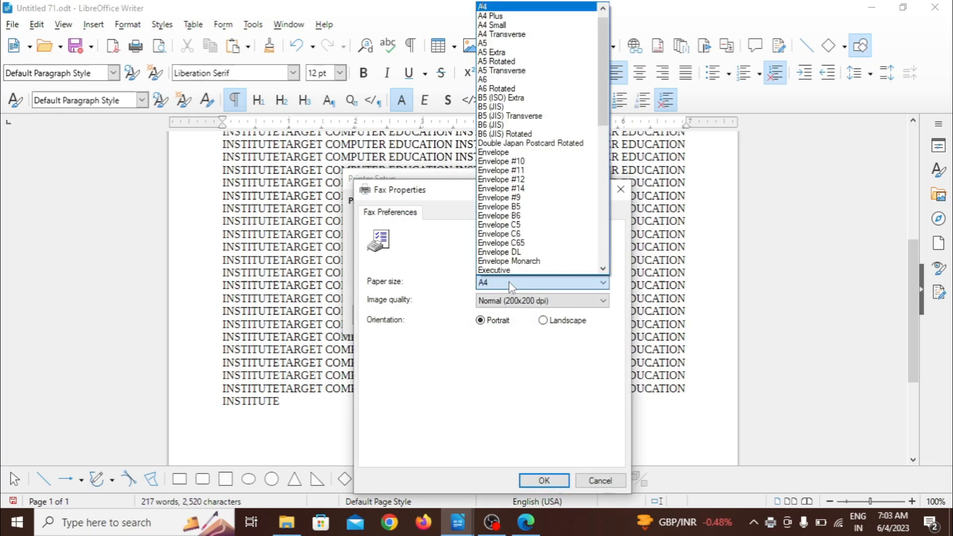
pyautogui.click(508, 6)
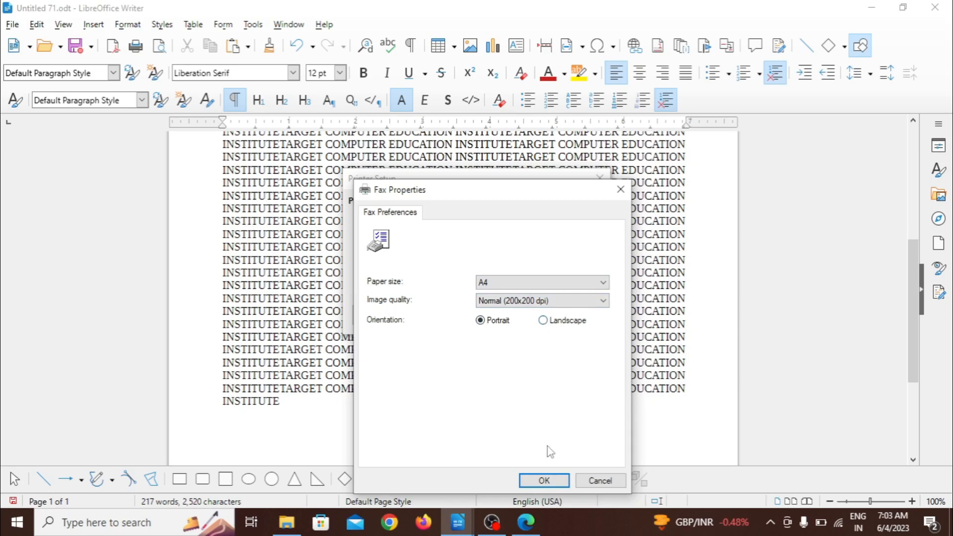
pyautogui.click(545, 480)
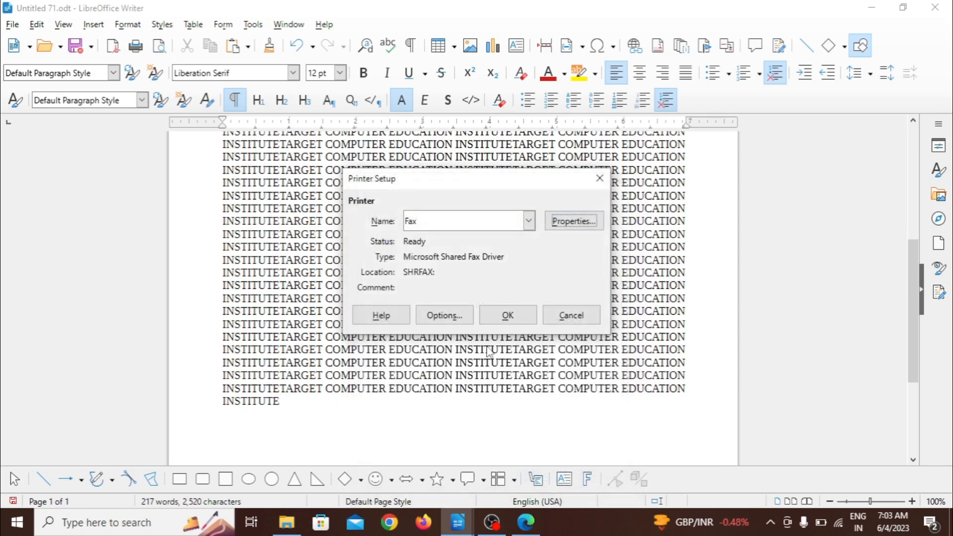
pyautogui.click(508, 316)
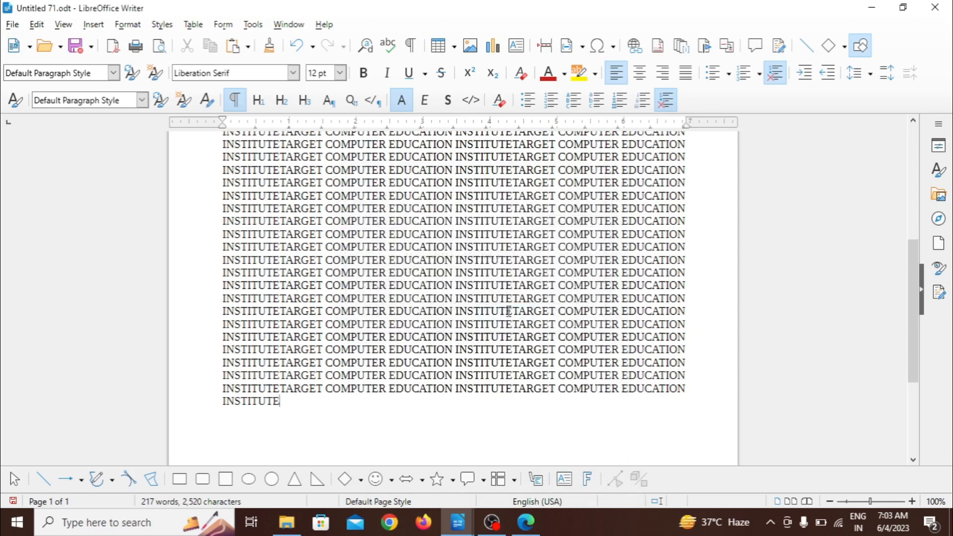
# Step: Examine the document's general properties, such as type, location, size and editing dates, and close them
pyautogui.click(12, 26)
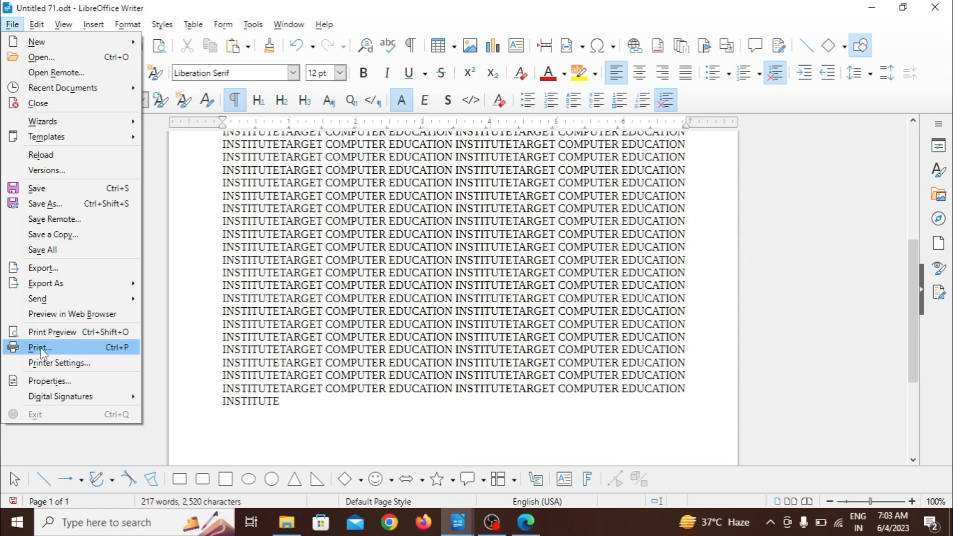
pyautogui.click(42, 385)
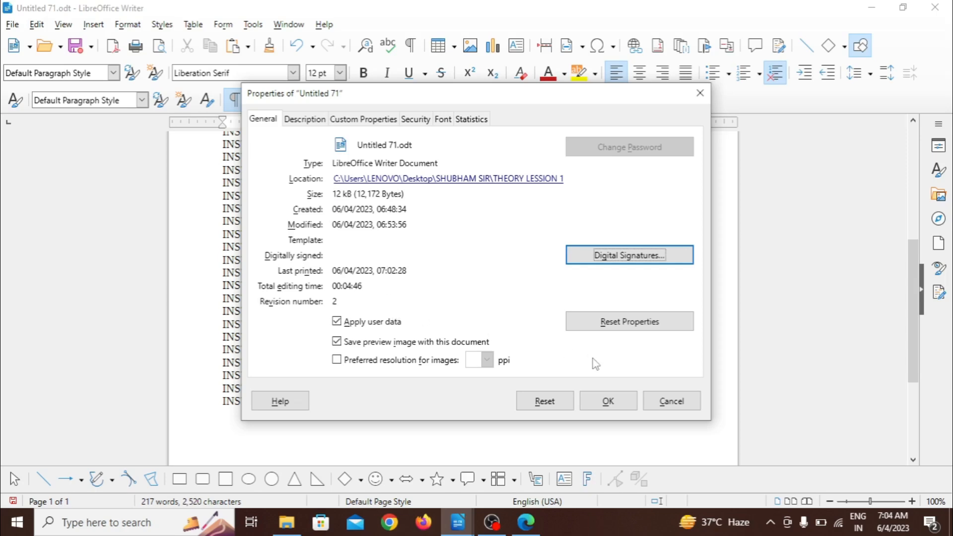
pyautogui.click(607, 400)
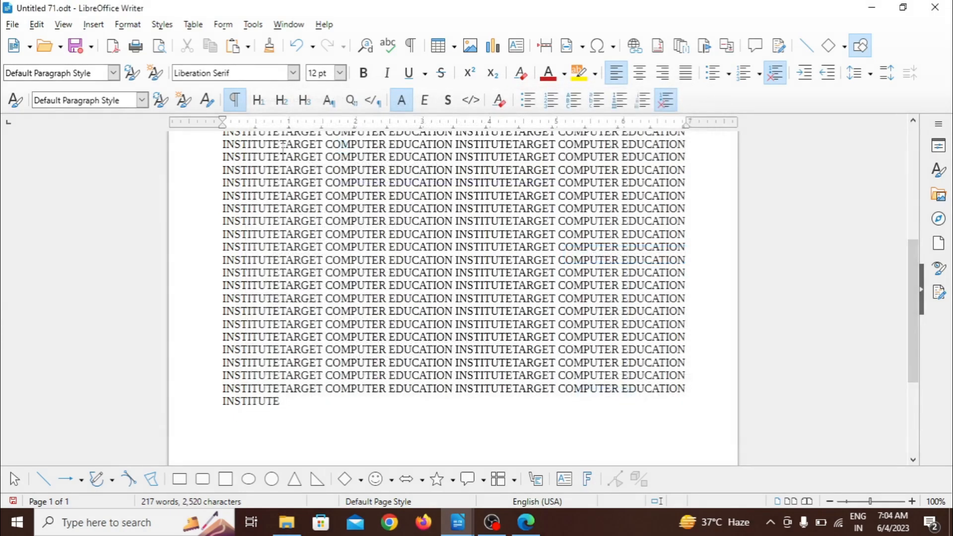
pyautogui.click(12, 24)
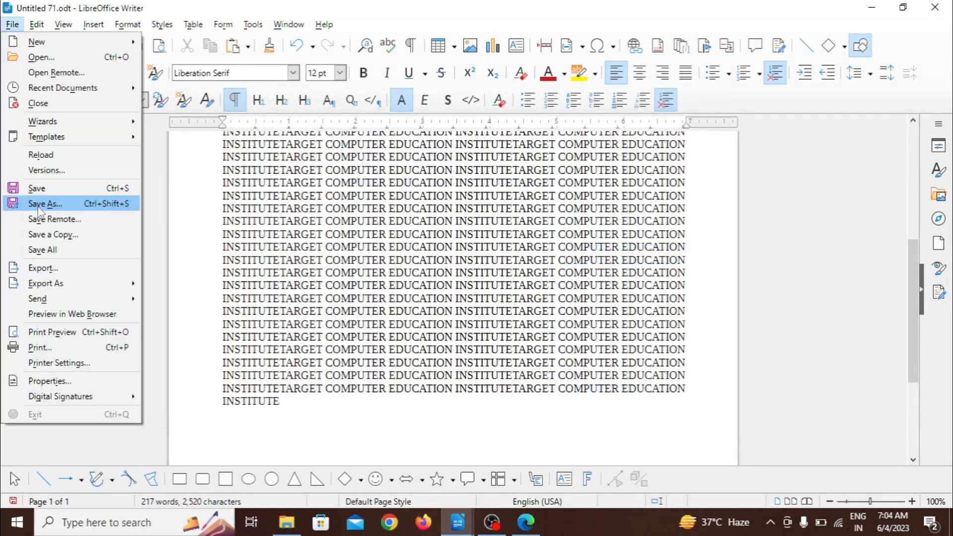
pyautogui.moveTo(65, 403)
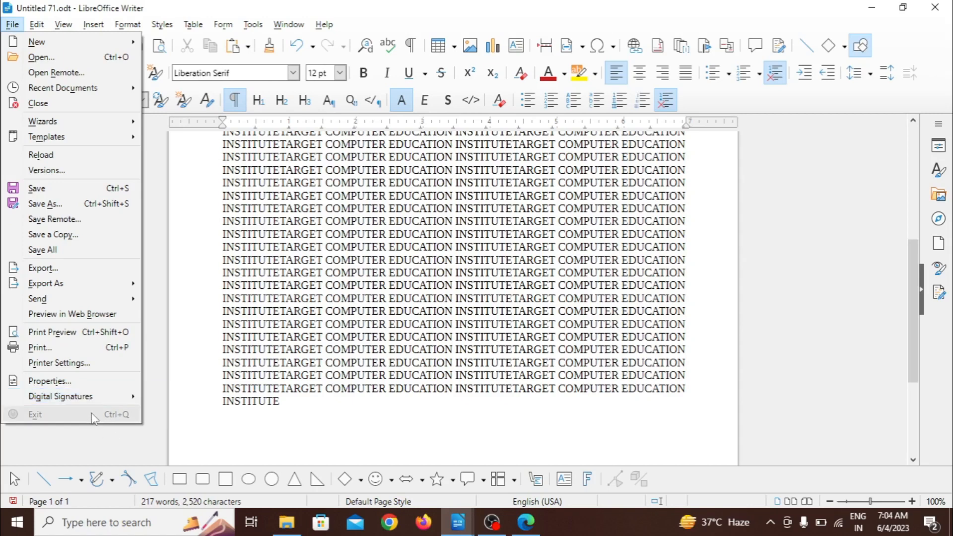
pyautogui.click(213, 418)
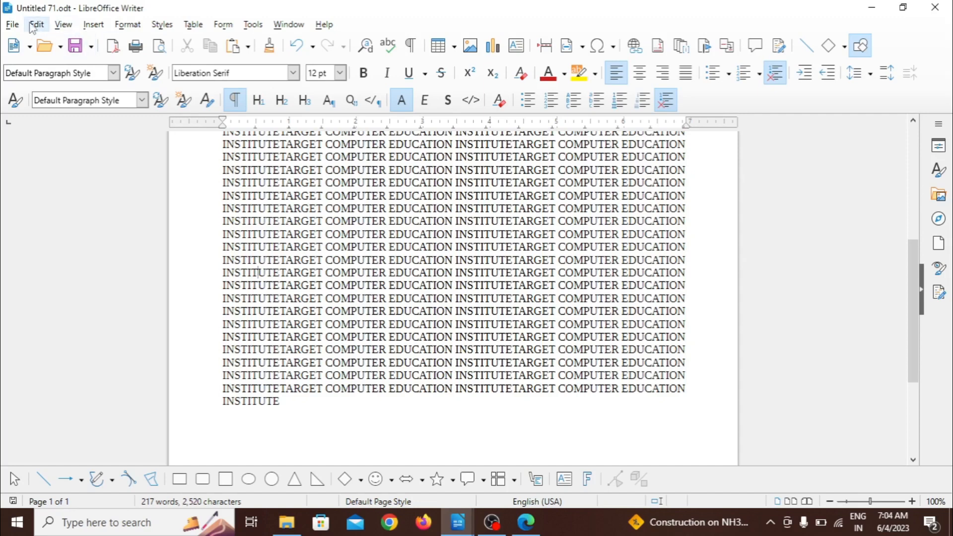
pyautogui.click(12, 24)
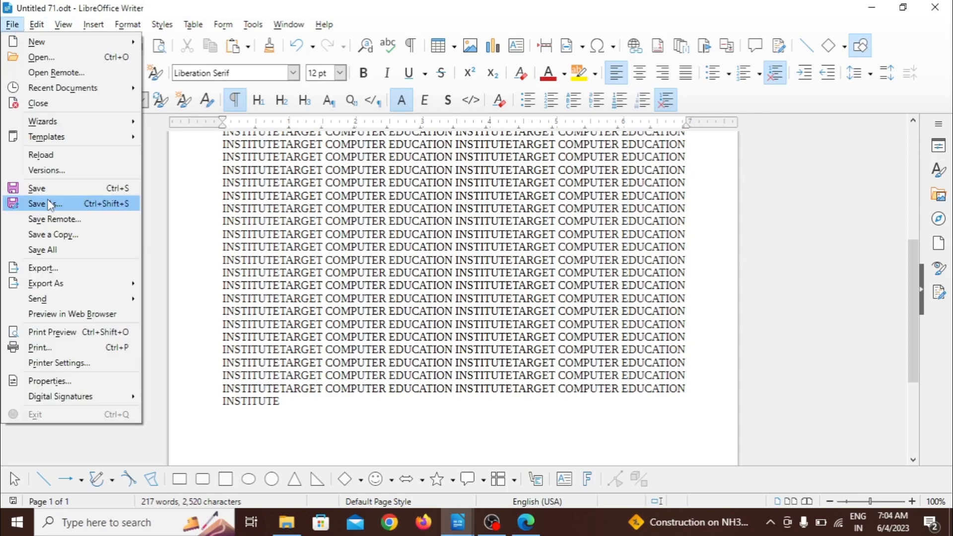